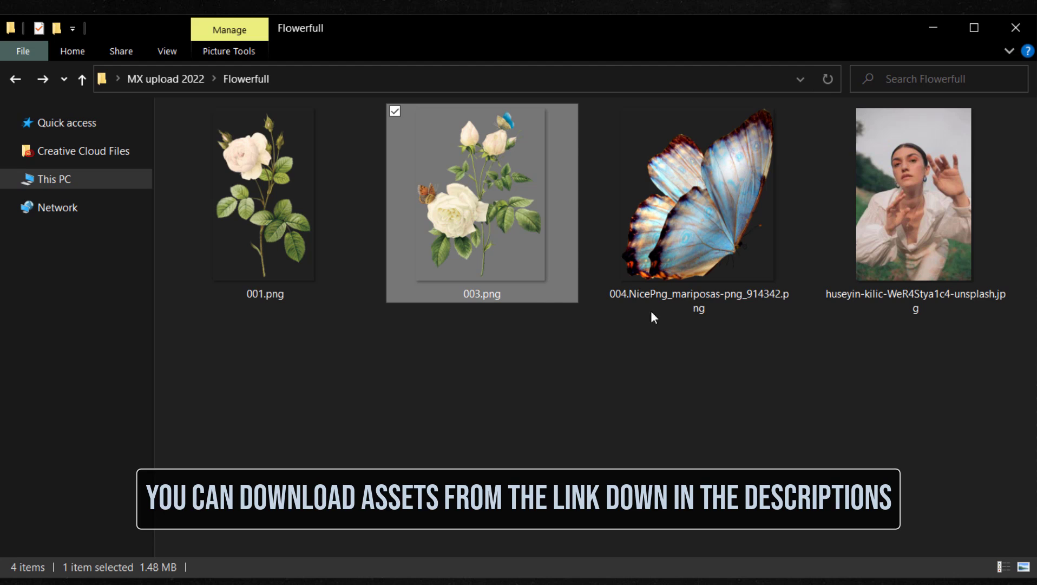
{"action": "left_click", "coordinate": [725, 267]}
{"action": "left_click", "coordinate": [744, 346]}
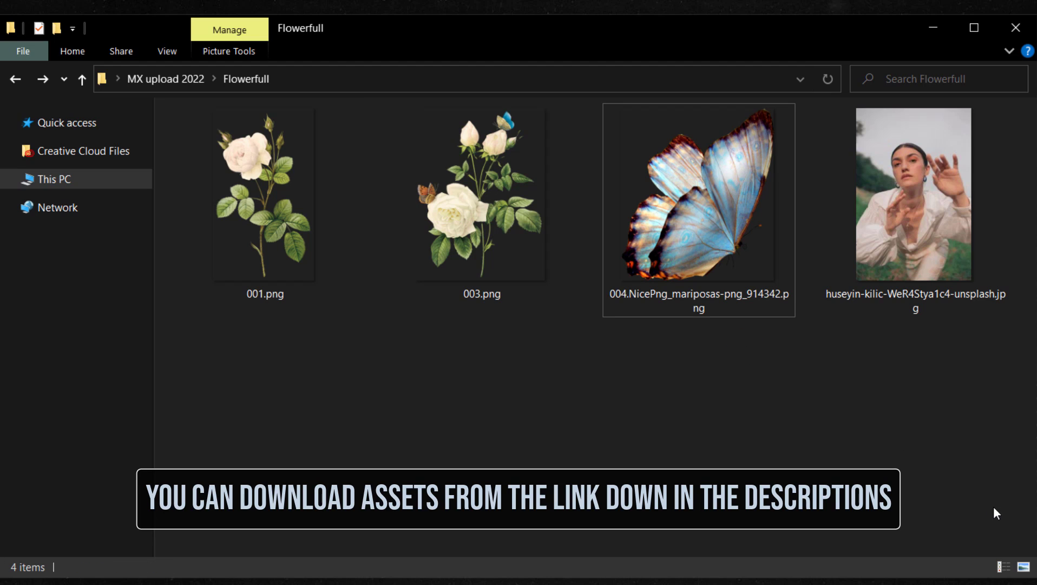
{"action": "left_click", "coordinate": [931, 27]}
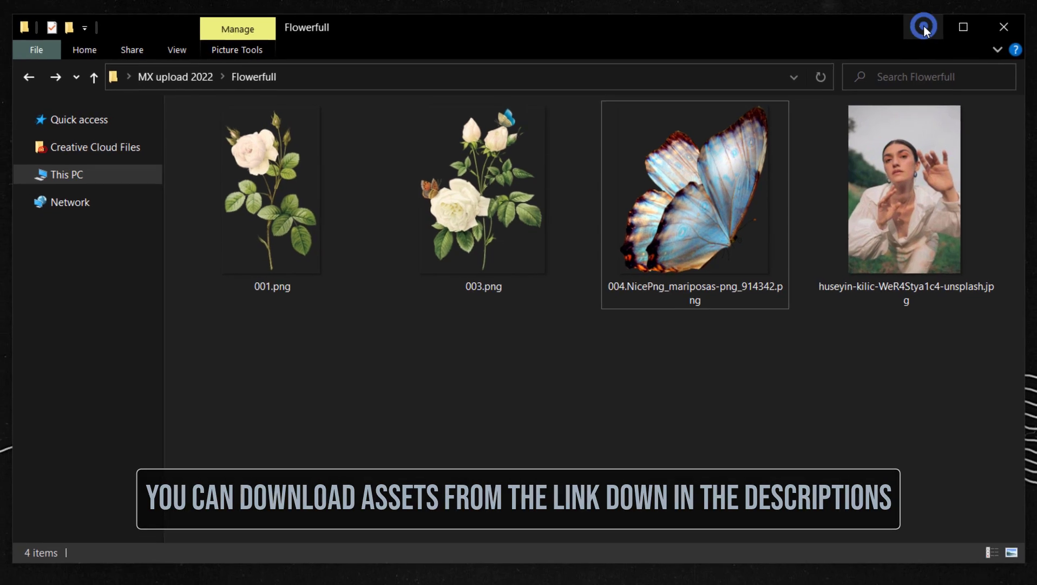
Open the woman's portrait JPG from the Flowerfull folder in Photoshop
{"action": "left_click", "coordinate": [247, 578]}
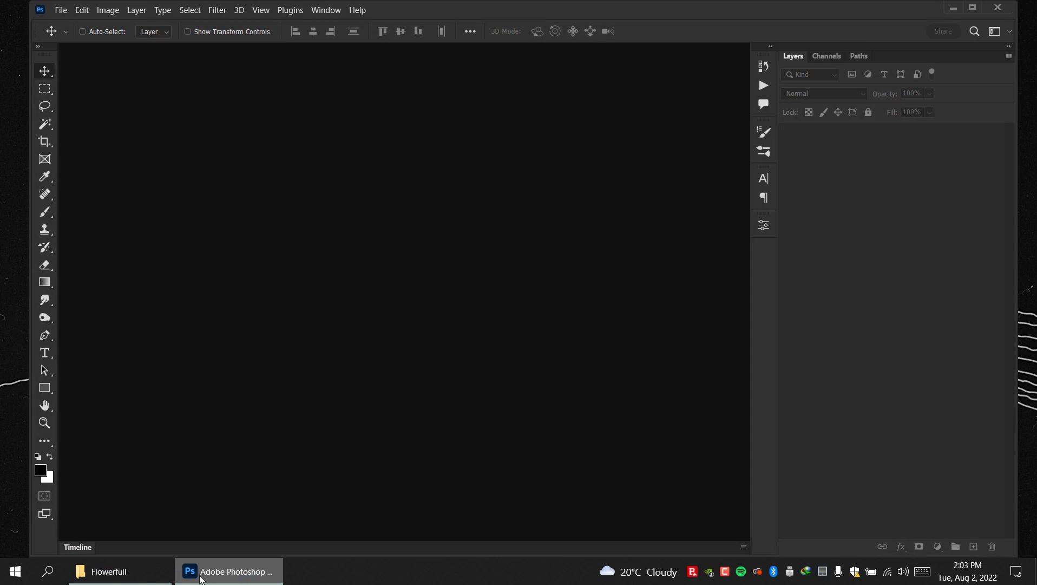
{"action": "left_click", "coordinate": [162, 571]}
{"action": "left_click", "coordinate": [807, 162]}
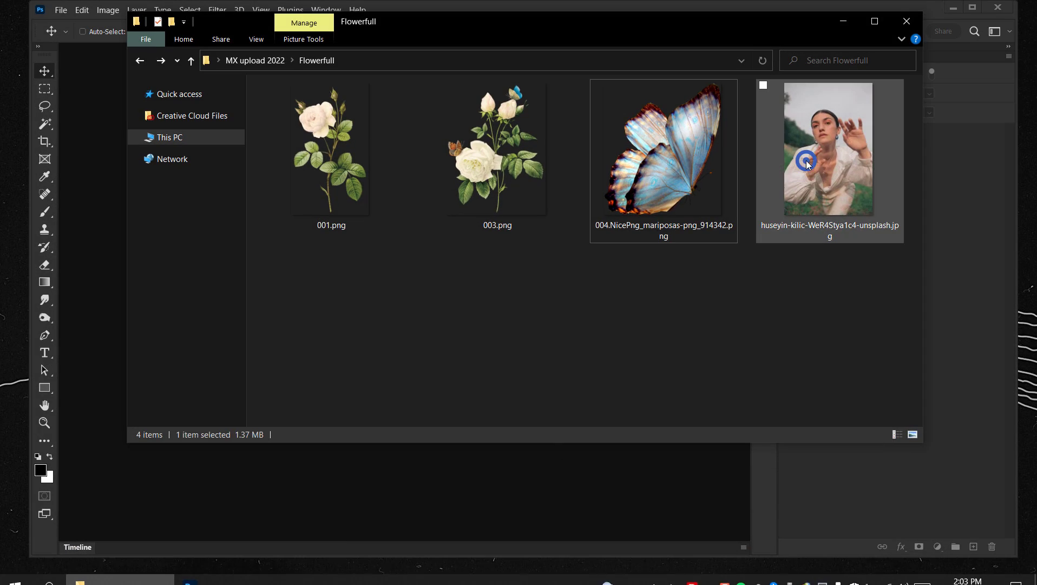
{"action": "left_click_drag", "start_coordinate": [843, 167], "coordinate": [573, 498]}
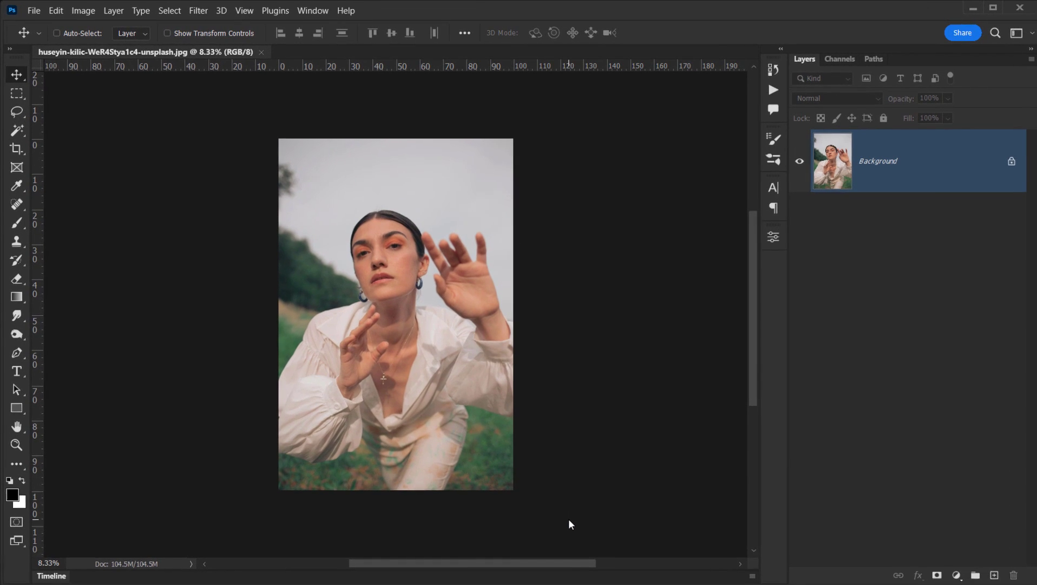
Crop the portrait to a nearly square frame, trimming the sky above the head and the area below the chest
{"action": "left_click_drag", "start_coordinate": [18, 147], "coordinate": [18, 147]}
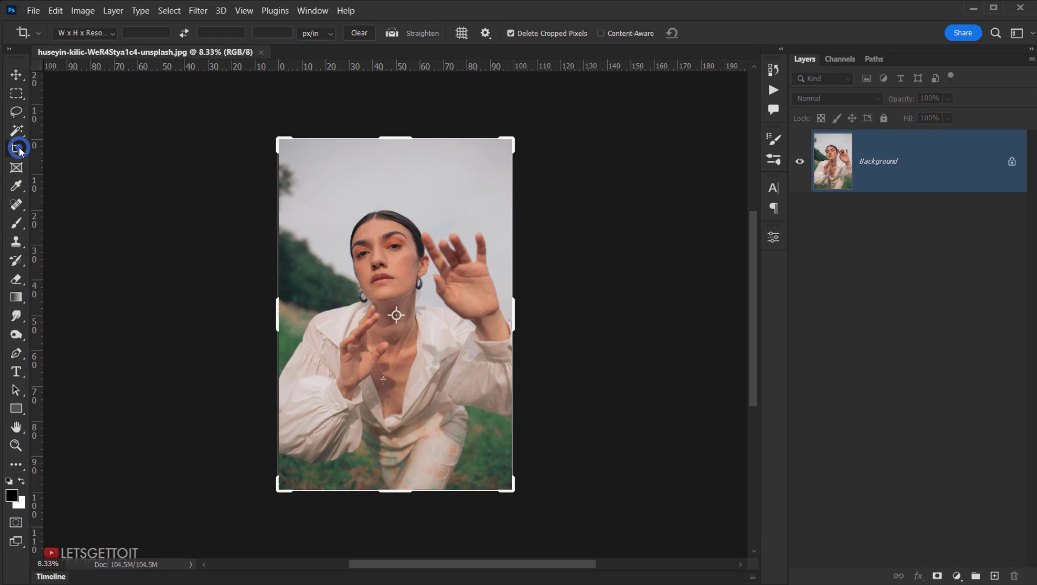
{"action": "left_click", "coordinate": [66, 154]}
{"action": "left_click_drag", "start_coordinate": [396, 138], "coordinate": [391, 162]}
{"action": "left_click_drag", "start_coordinate": [404, 467], "coordinate": [407, 425]}
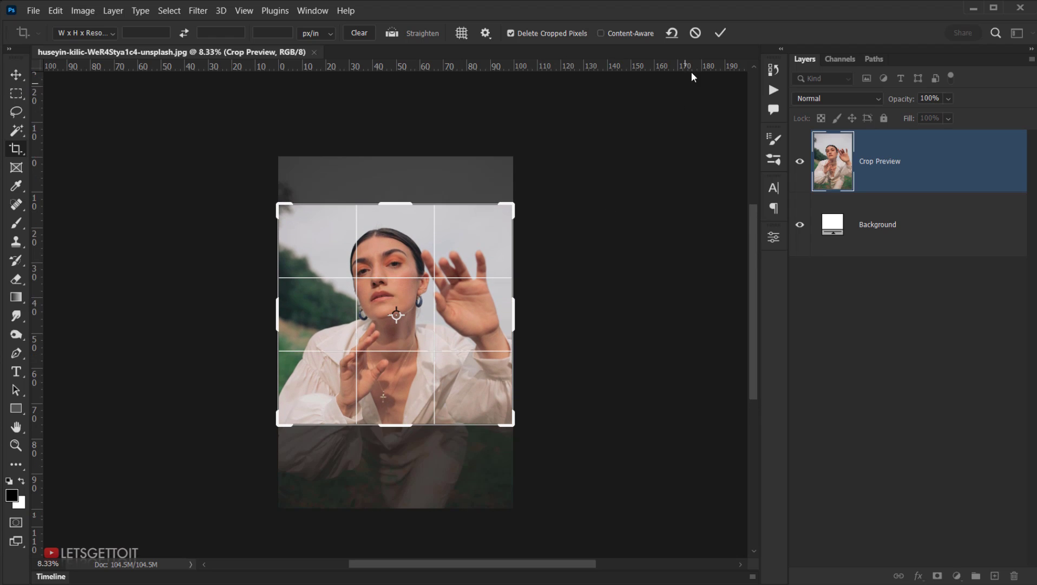
{"action": "left_click", "coordinate": [720, 33]}
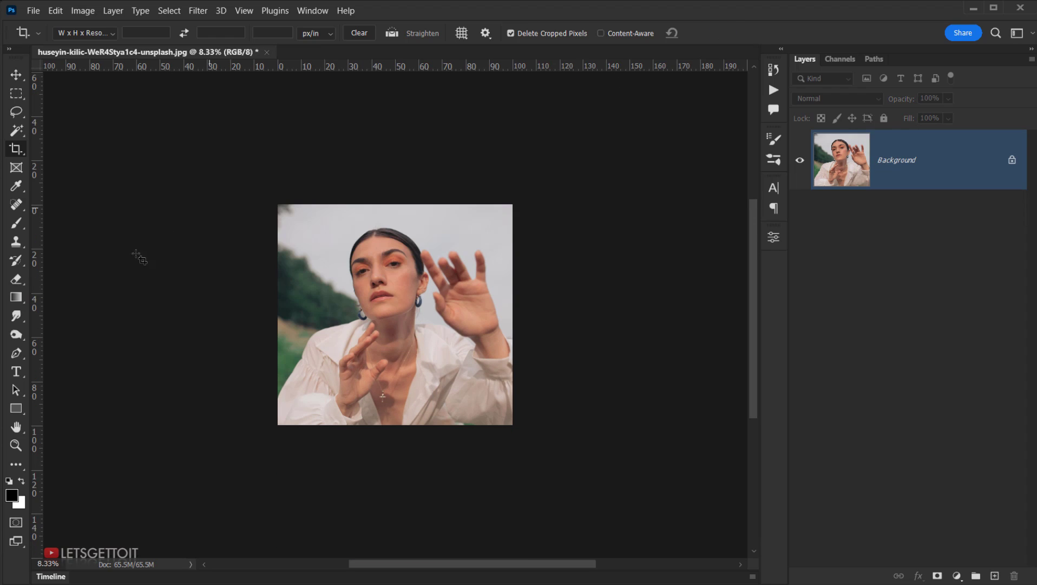
With the Pen tool in Path mode, trace from the forehead's hairline down the cheek beside the ear, around the chin and up to the lips
{"action": "left_click", "coordinate": [22, 353]}
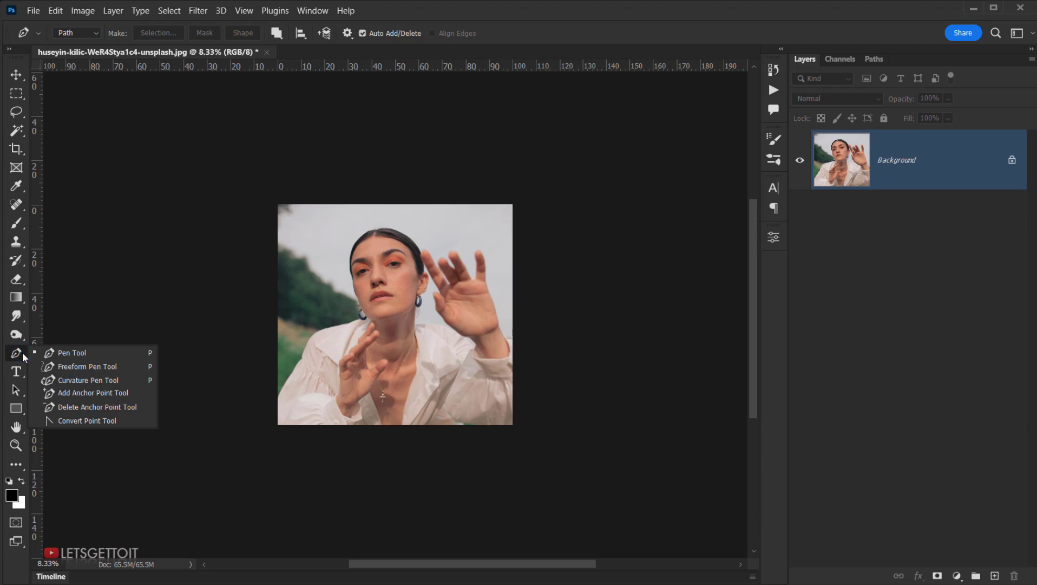
{"action": "left_click", "coordinate": [123, 350]}
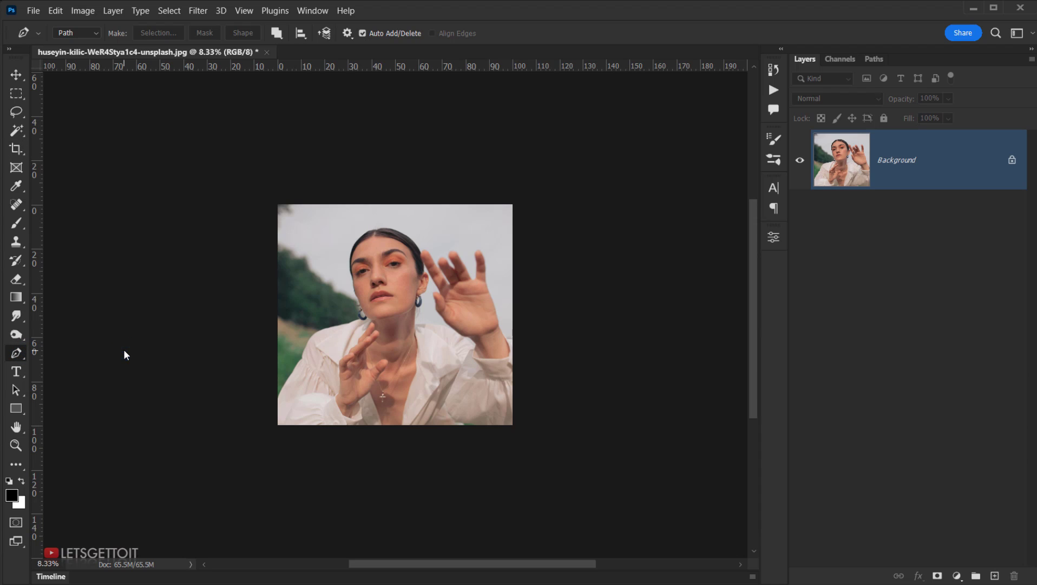
{"action": "left_click", "coordinate": [76, 32]}
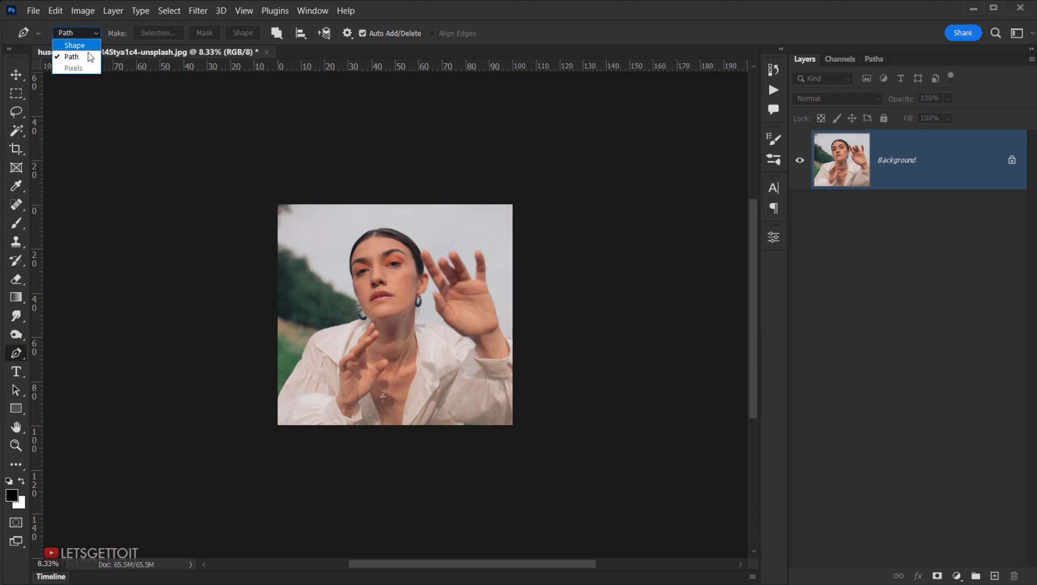
{"action": "left_click", "coordinate": [69, 58]}
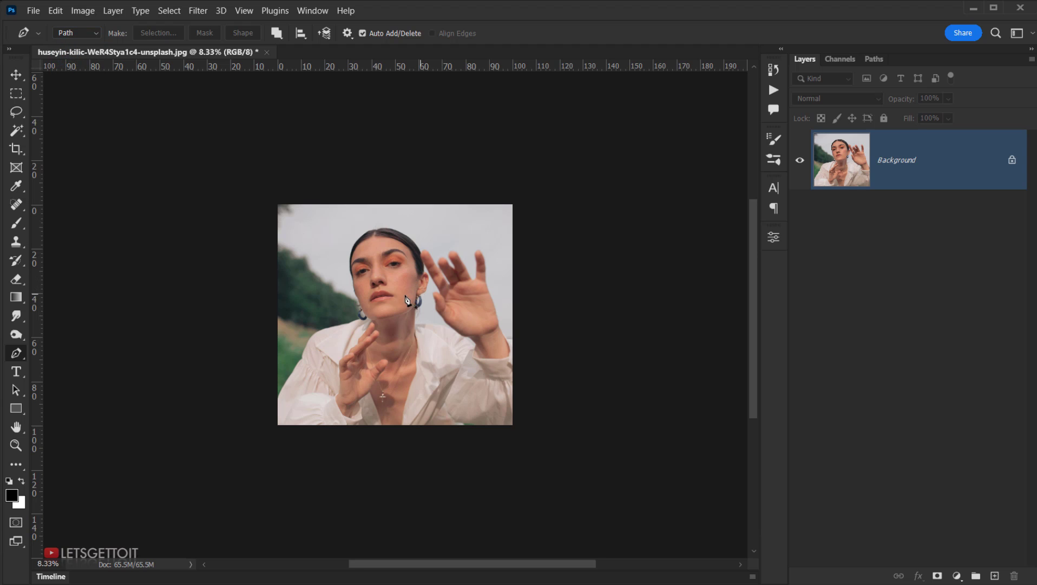
{"action": "scroll", "coordinate": [407, 301], "scroll_direction": "up", "scroll_amount": 5}
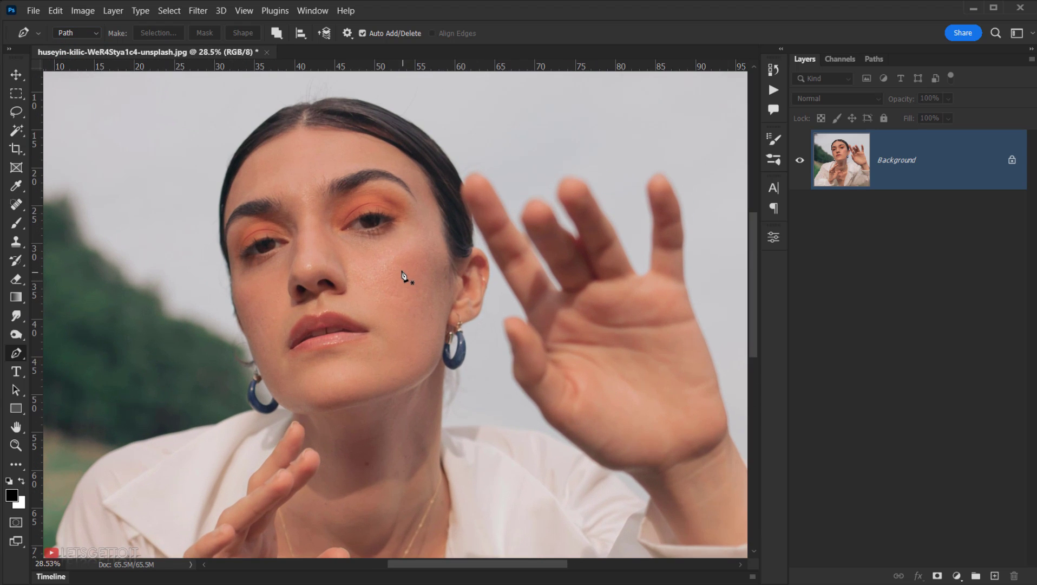
{"action": "left_click", "coordinate": [366, 200]}
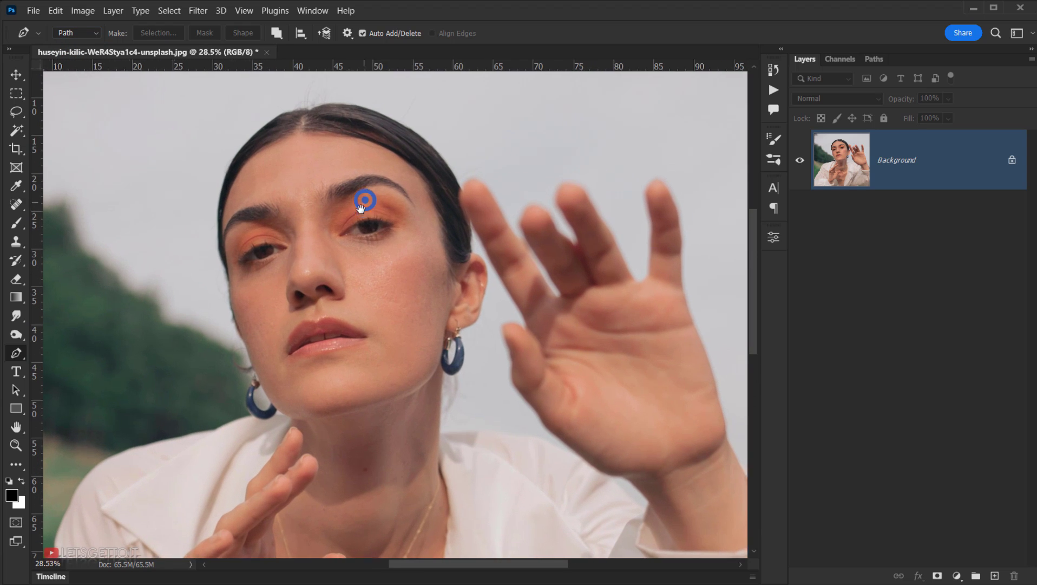
{"action": "left_click_drag", "start_coordinate": [361, 209], "coordinate": [323, 240]}
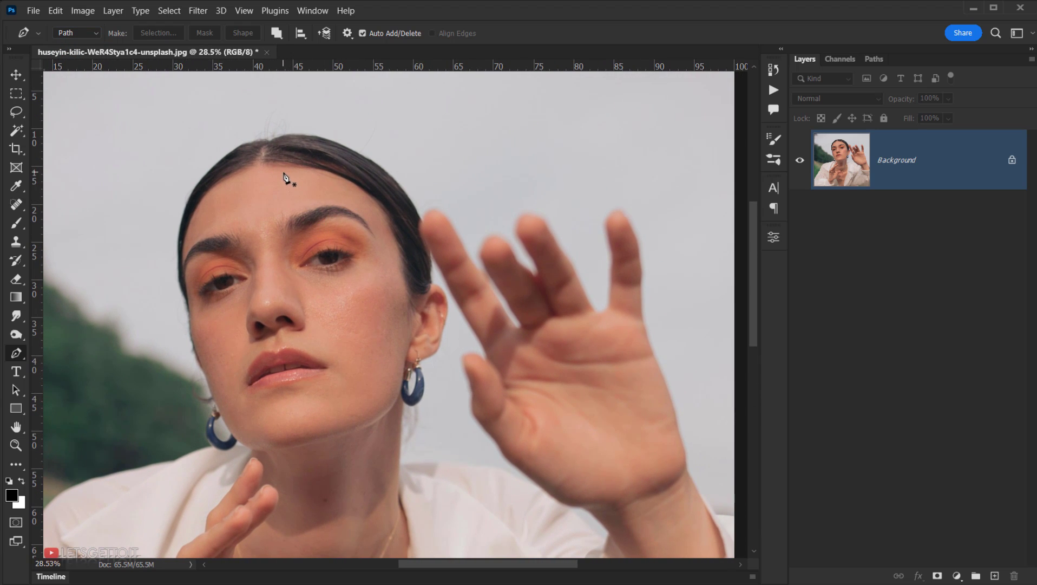
{"action": "left_click_drag", "start_coordinate": [314, 175], "coordinate": [334, 184]}
{"action": "left_click_drag", "start_coordinate": [398, 273], "coordinate": [399, 339]}
{"action": "left_click_drag", "start_coordinate": [376, 405], "coordinate": [303, 429]}
{"action": "left_click_drag", "start_coordinate": [282, 388], "coordinate": [277, 360]}
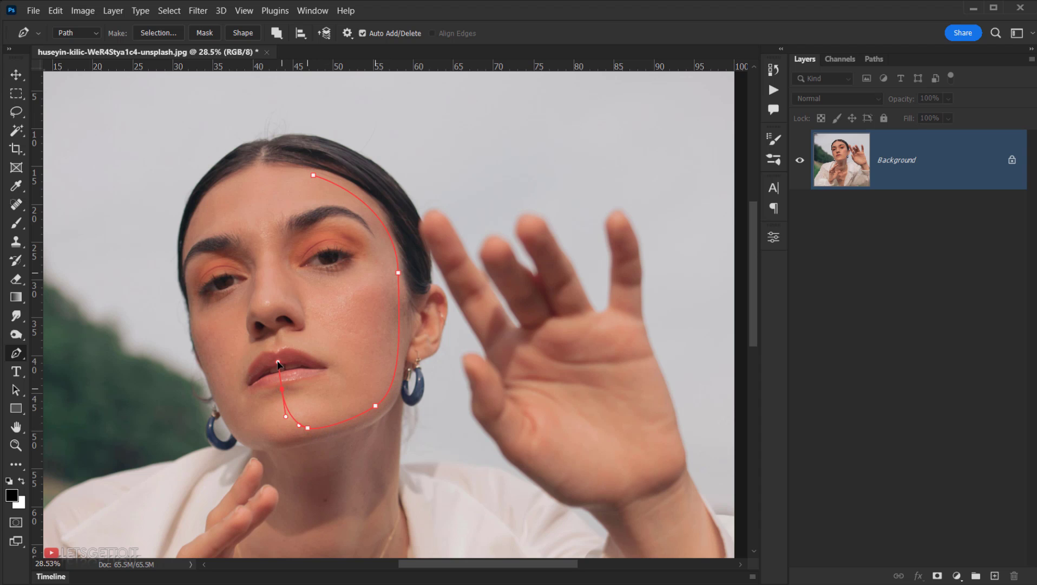
Continue the face path up through the lips, along the nose to between the eyebrows, and close it at the starting point on the forehead
{"action": "scroll", "coordinate": [307, 428], "scroll_direction": "up", "scroll_amount": 3}
{"action": "left_click_drag", "start_coordinate": [289, 421], "coordinate": [331, 457]}
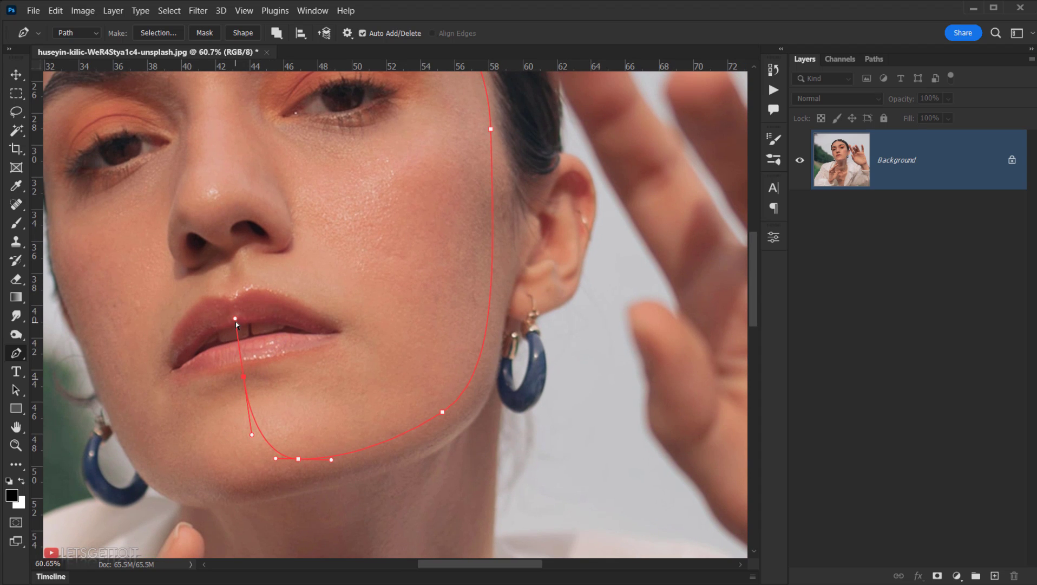
{"action": "mouse_move", "coordinate": [236, 322]}
{"action": "left_mouse_down"}
{"action": "mouse_move", "coordinate": [241, 359]}
{"action": "mouse_move", "coordinate": [226, 306]}
{"action": "left_mouse_up"}
{"action": "left_click", "coordinate": [229, 285]}
{"action": "left_click_drag", "start_coordinate": [224, 248], "coordinate": [213, 231]}
{"action": "left_click_drag", "start_coordinate": [195, 170], "coordinate": [212, 300]}
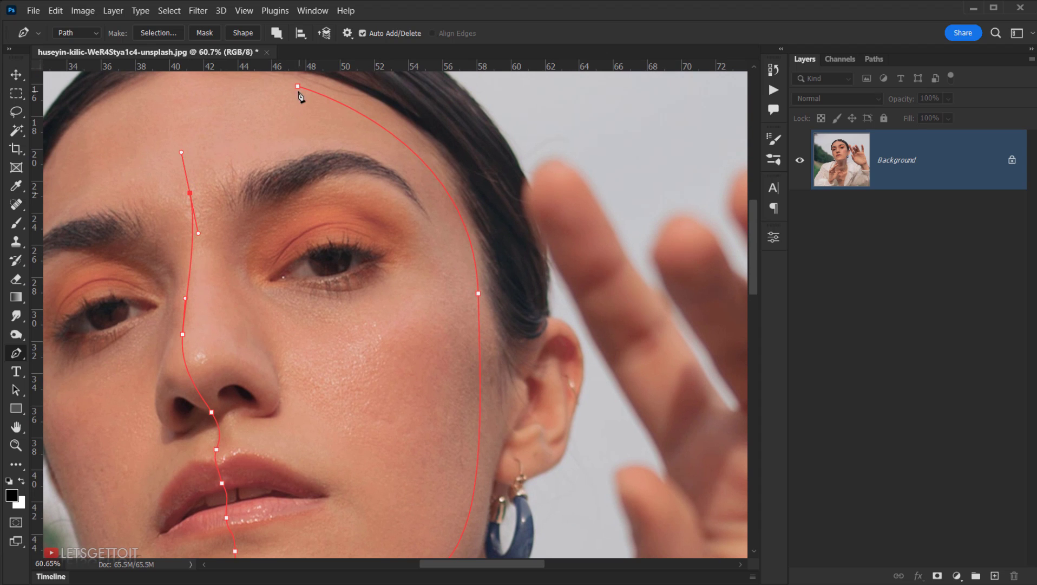
{"action": "left_click_drag", "start_coordinate": [298, 86], "coordinate": [326, 89]}
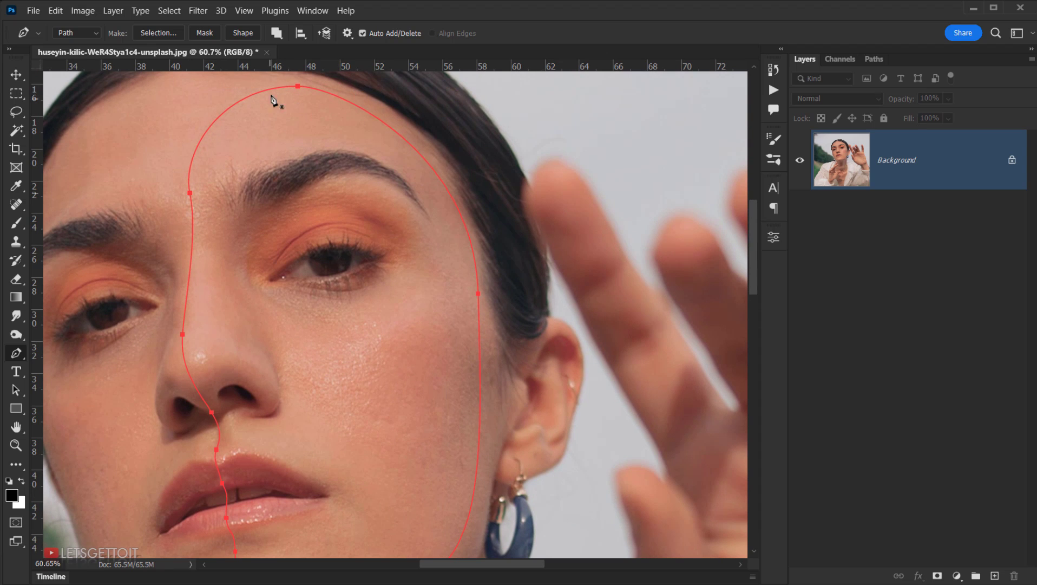
Convert the closed half-face path into a new anti-aliased selection with a feather radius of 0 pixels
{"action": "scroll", "coordinate": [246, 178], "scroll_direction": "down", "scroll_amount": 5}
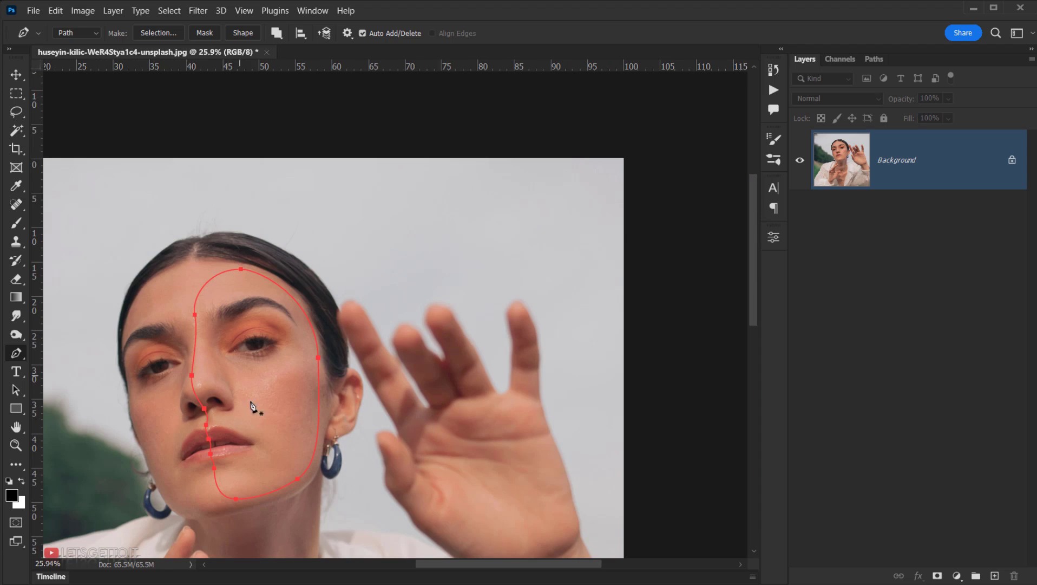
{"action": "left_click_drag", "start_coordinate": [254, 417], "coordinate": [250, 354]}
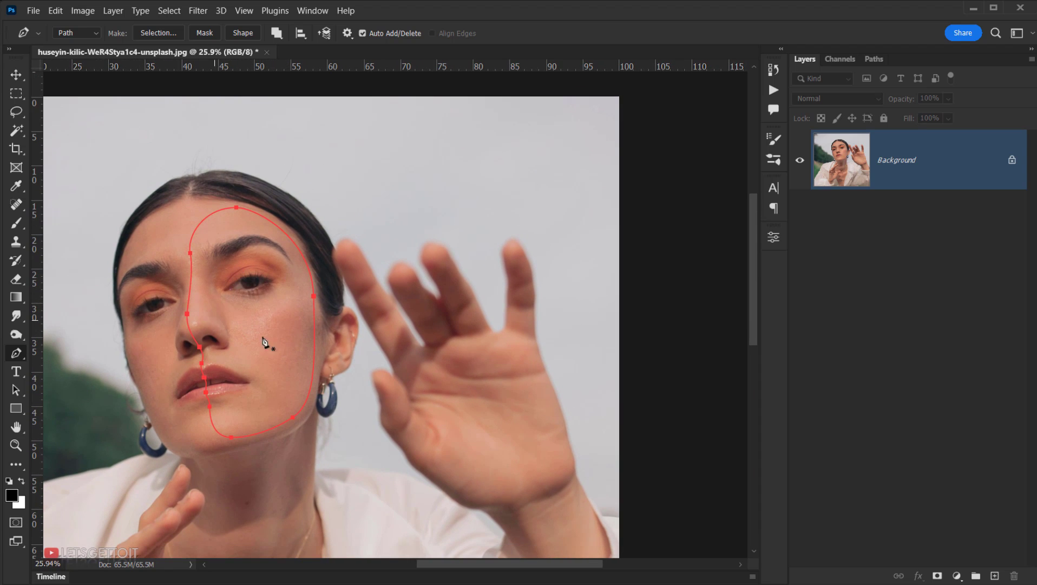
{"action": "scroll", "coordinate": [244, 378], "scroll_direction": "up", "scroll_amount": 1}
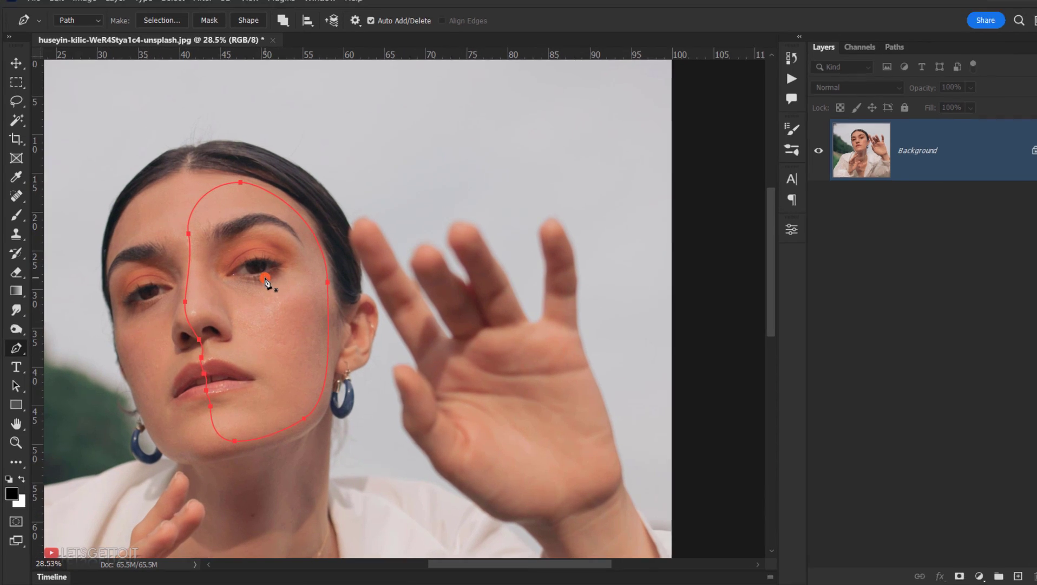
{"action": "right_click", "coordinate": [260, 285]}
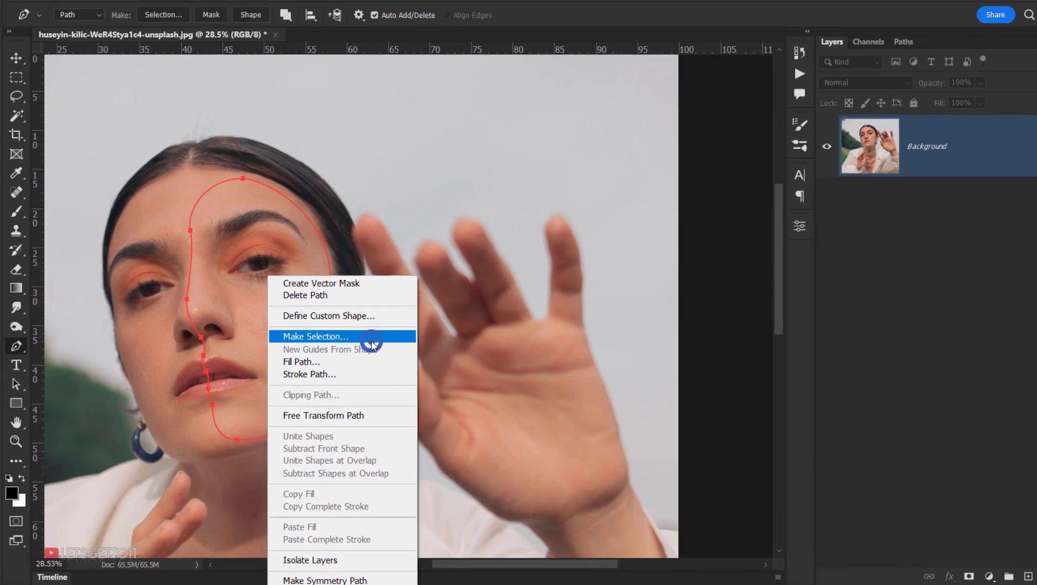
{"action": "left_click", "coordinate": [507, 252]}
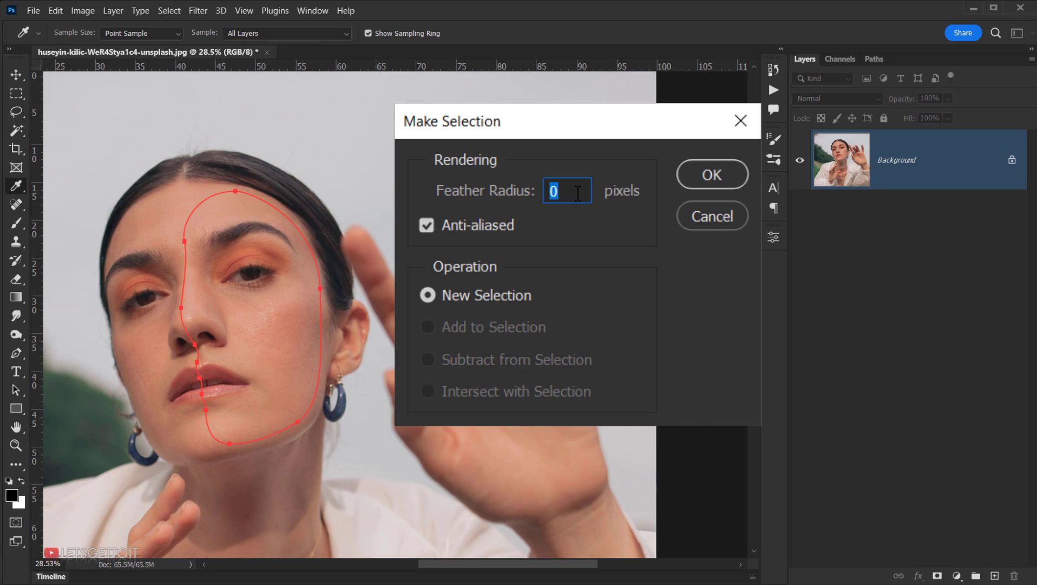
{"action": "left_click", "coordinate": [599, 153]}
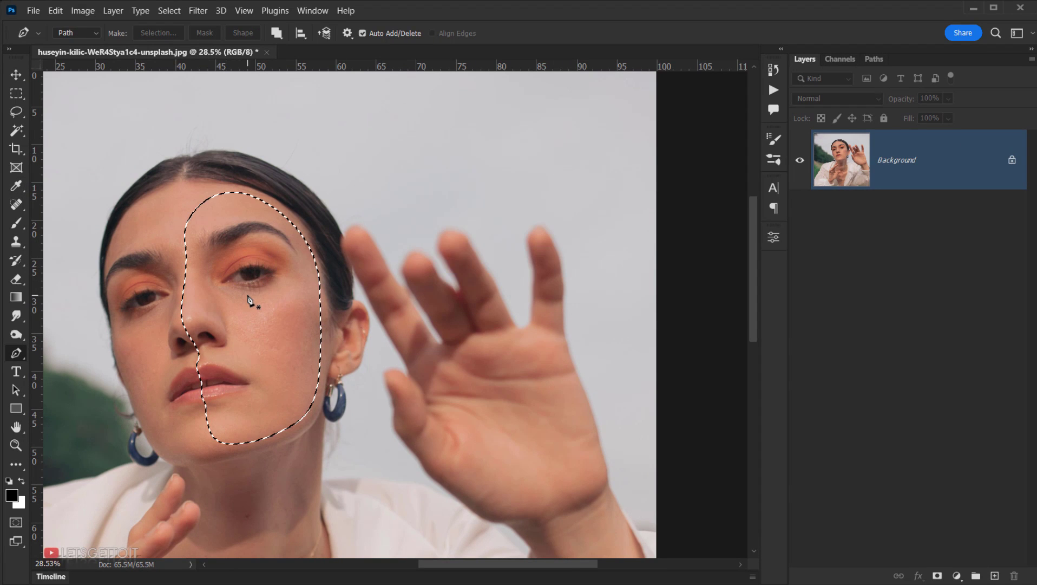
Copy the selected half of the face from the Background layer
{"action": "left_click", "coordinate": [900, 149]}
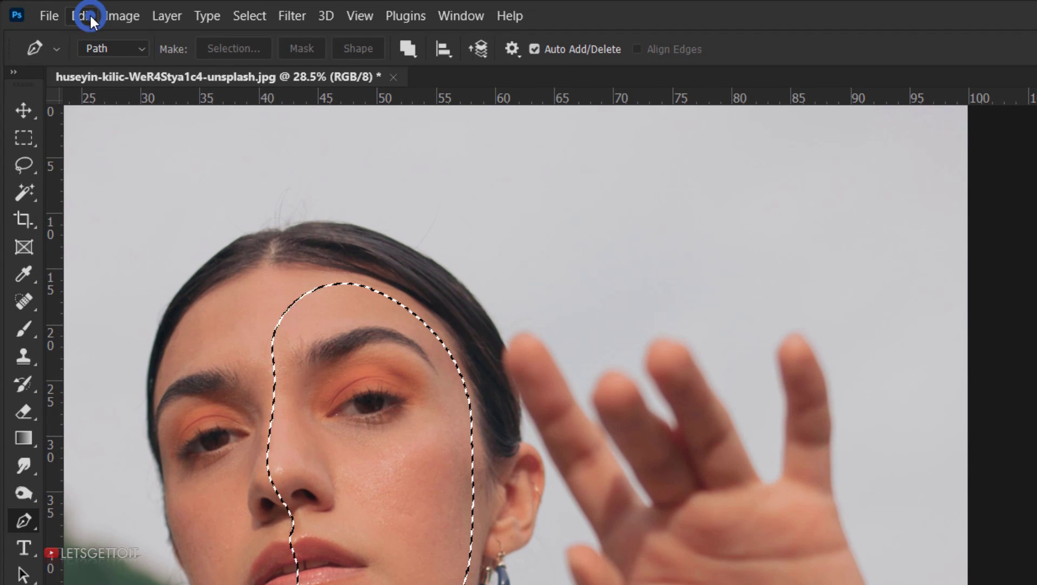
{"action": "left_click", "coordinate": [61, 10]}
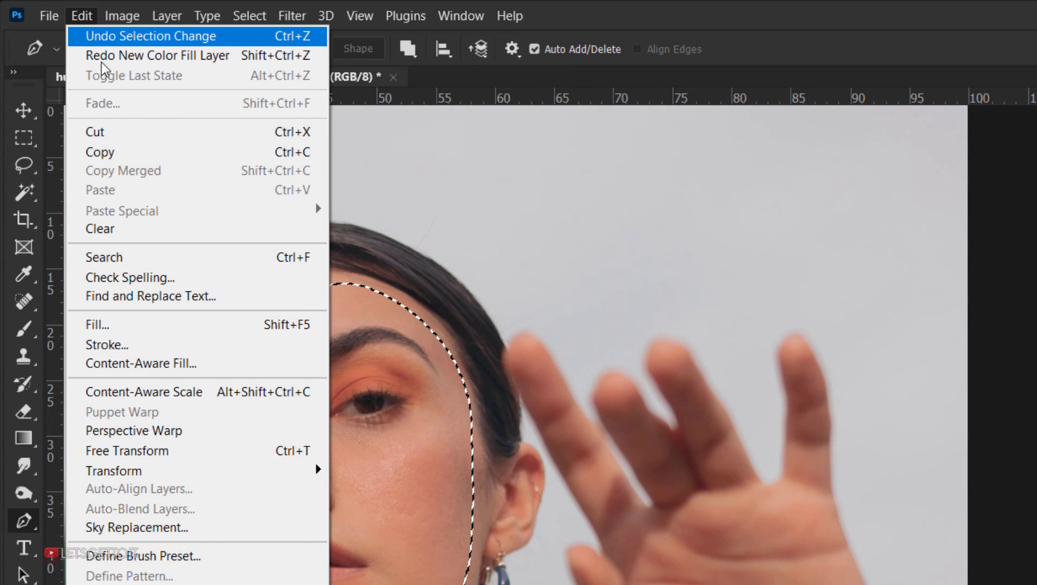
{"action": "left_click", "coordinate": [180, 147]}
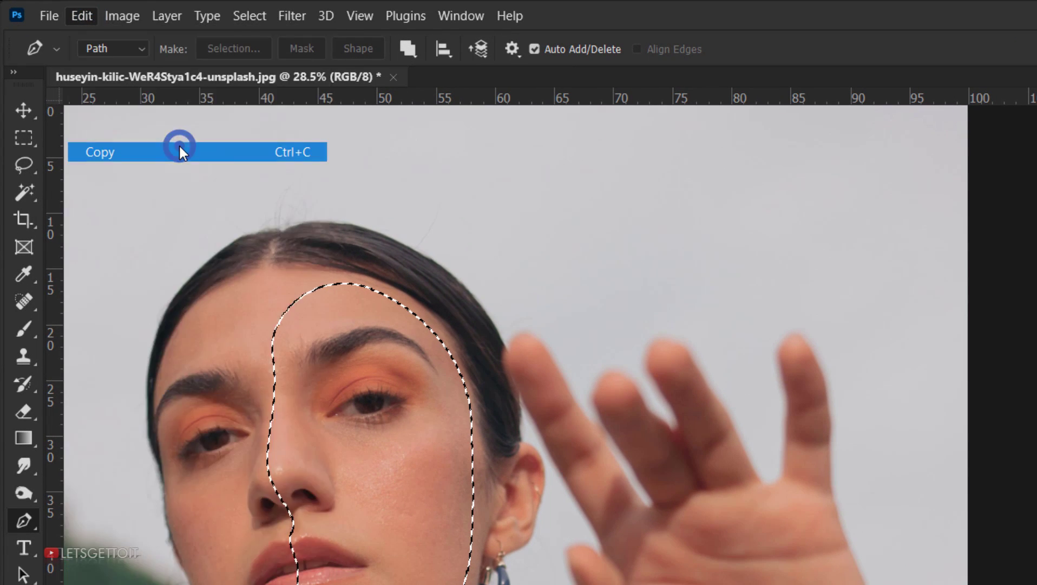
Add a new empty layer above the Background and name it Face
{"action": "key", "text": "v"}
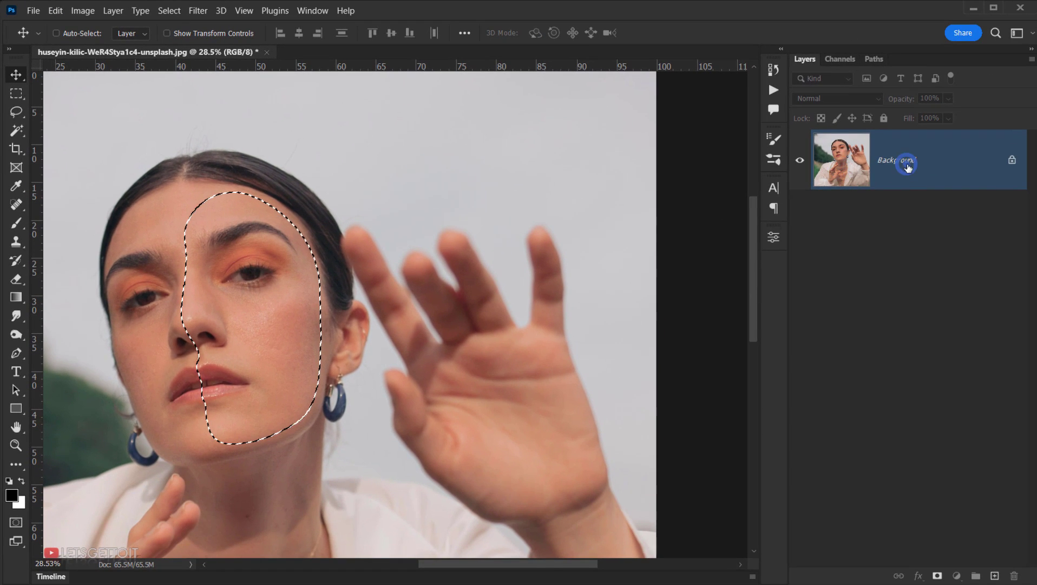
{"action": "left_click", "coordinate": [995, 575]}
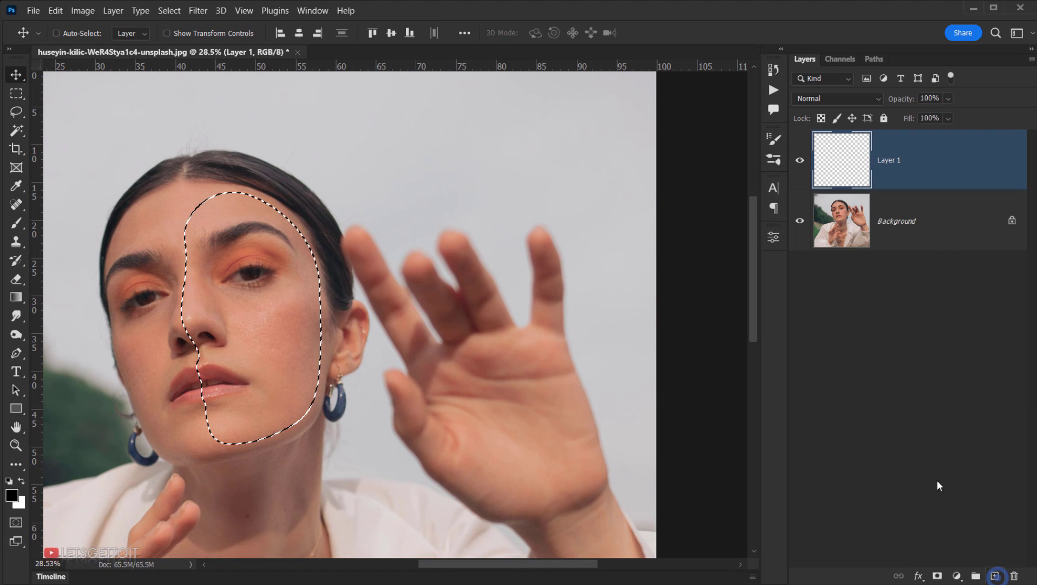
{"action": "double_click", "coordinate": [888, 160]}
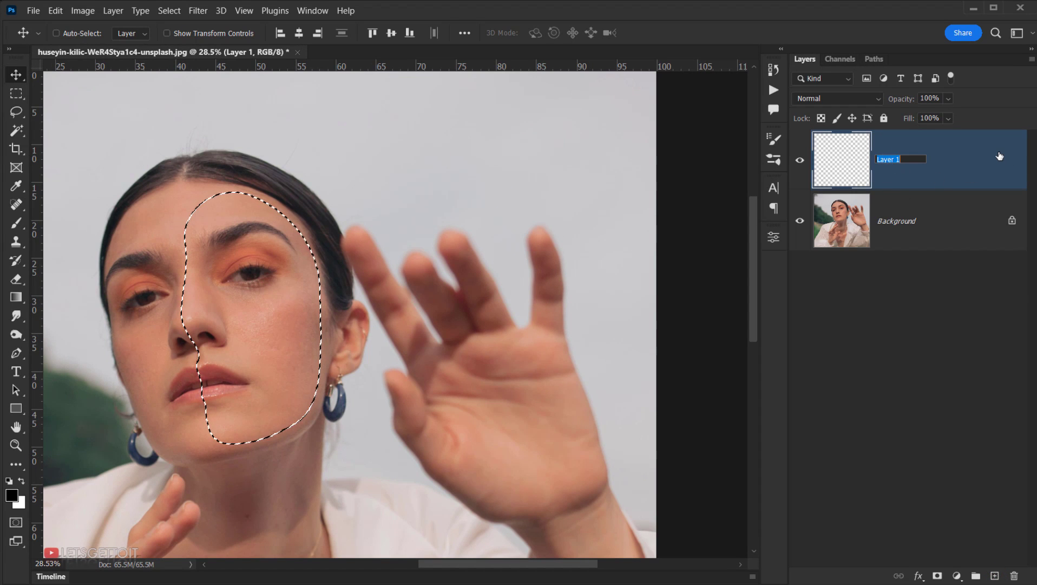
{"action": "type", "text": "Face"}
{"action": "key", "text": "Return"}
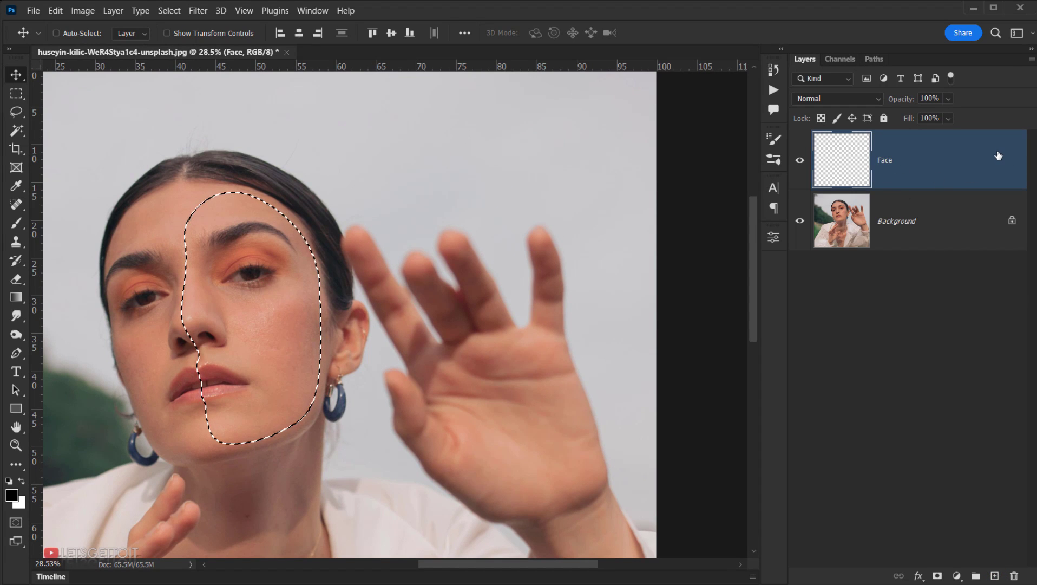
Paste the copied half of the face onto the Face layer
{"action": "left_click", "coordinate": [929, 184]}
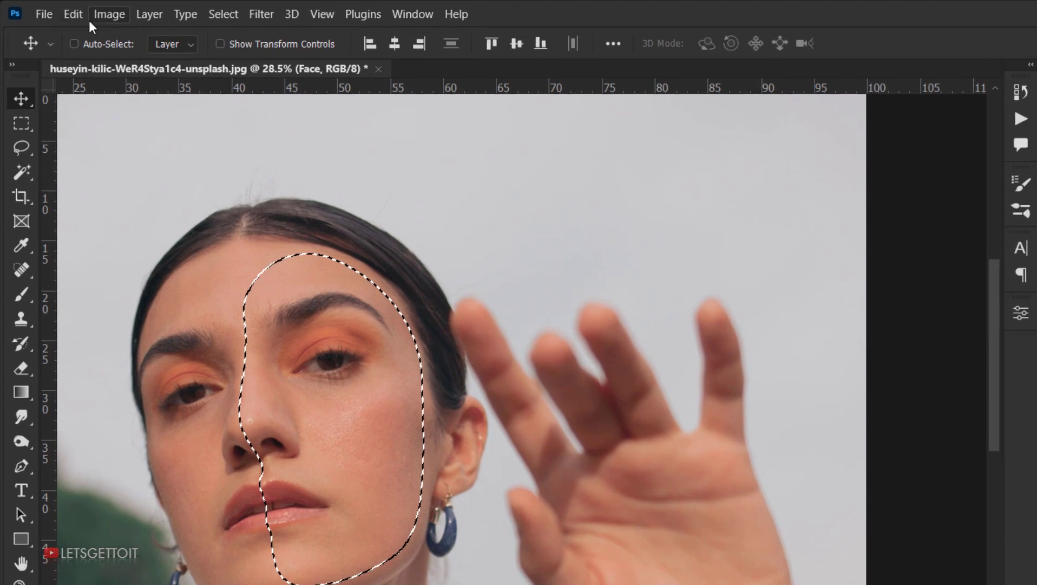
{"action": "left_click", "coordinate": [82, 16]}
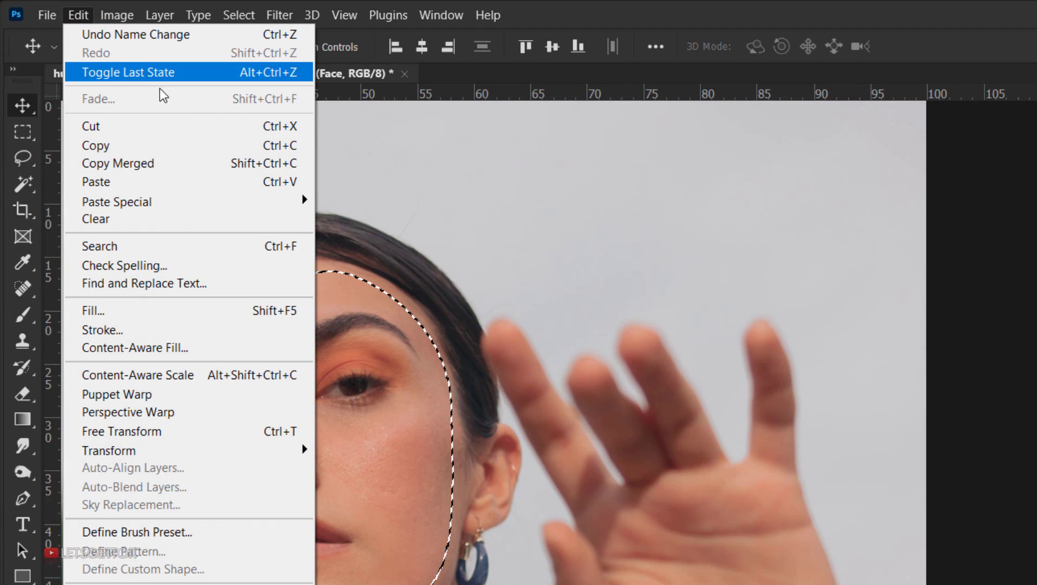
{"action": "left_click", "coordinate": [202, 180]}
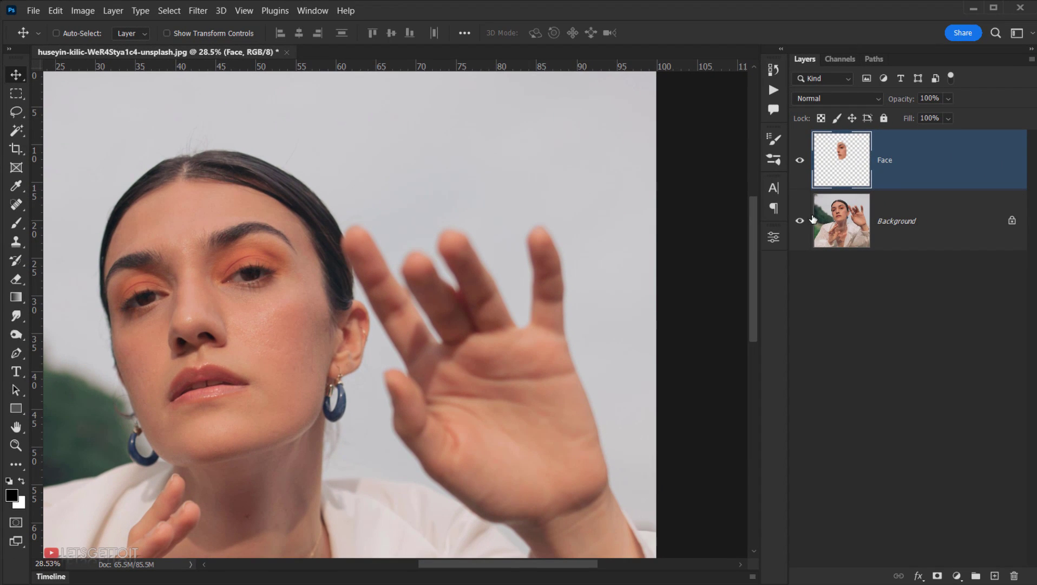
Hide and show the Background layer to check the cut-out half face on its own
{"action": "left_click", "coordinate": [801, 222]}
{"action": "left_click", "coordinate": [803, 222]}
{"action": "left_click", "coordinate": [804, 224]}
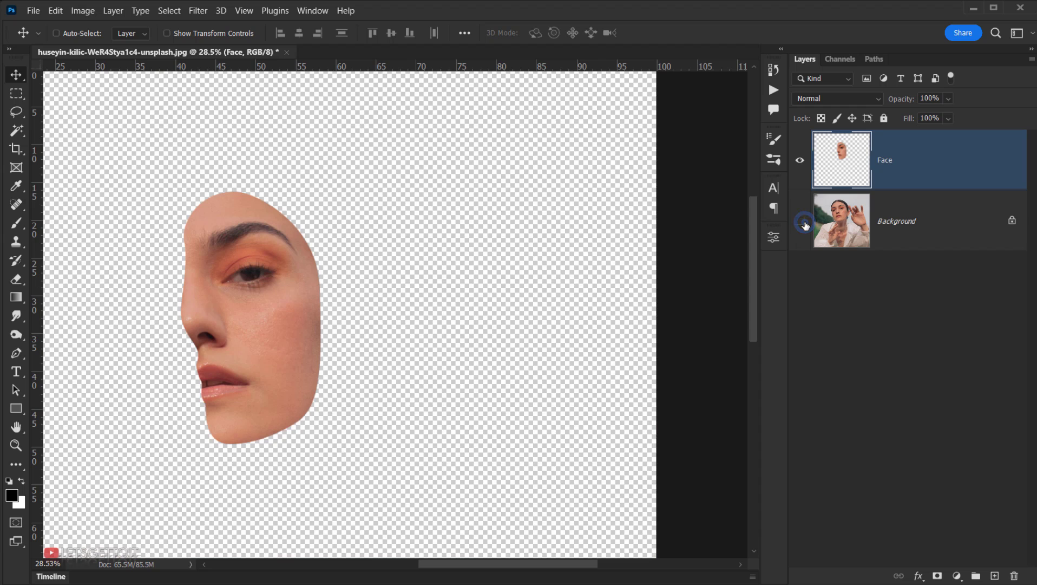
{"action": "left_click", "coordinate": [804, 223]}
Load the Face layer's transparency (Face Transparency channel) as a new selection
{"action": "left_click", "coordinate": [948, 156]}
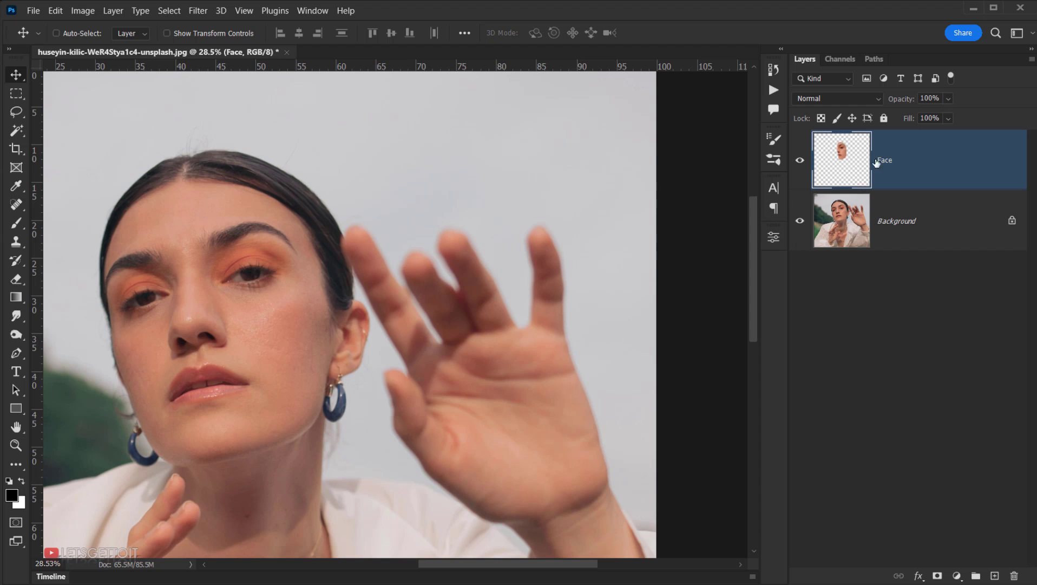
{"action": "left_click", "coordinate": [169, 11]}
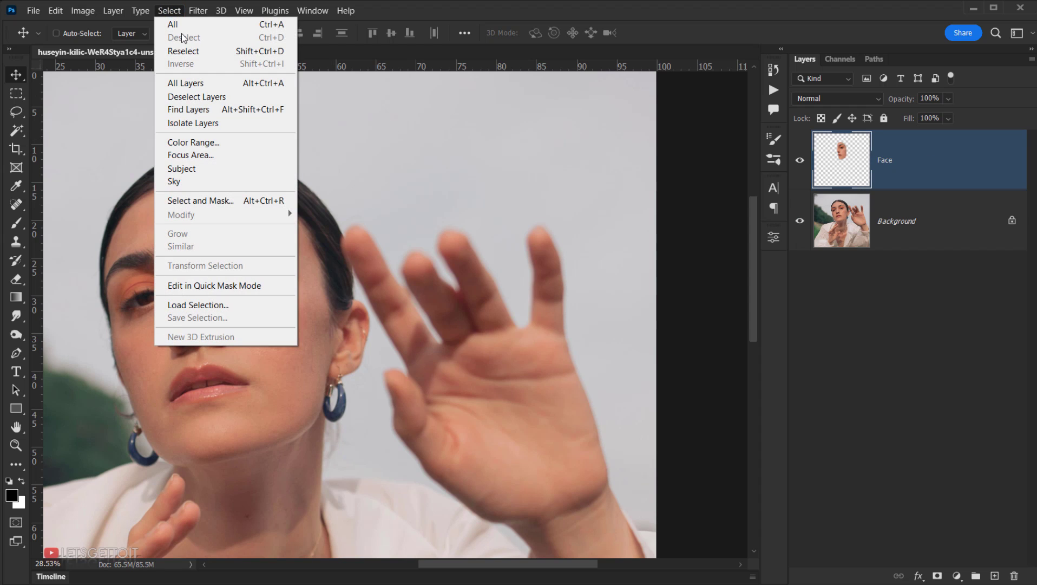
{"action": "left_click", "coordinate": [228, 309]}
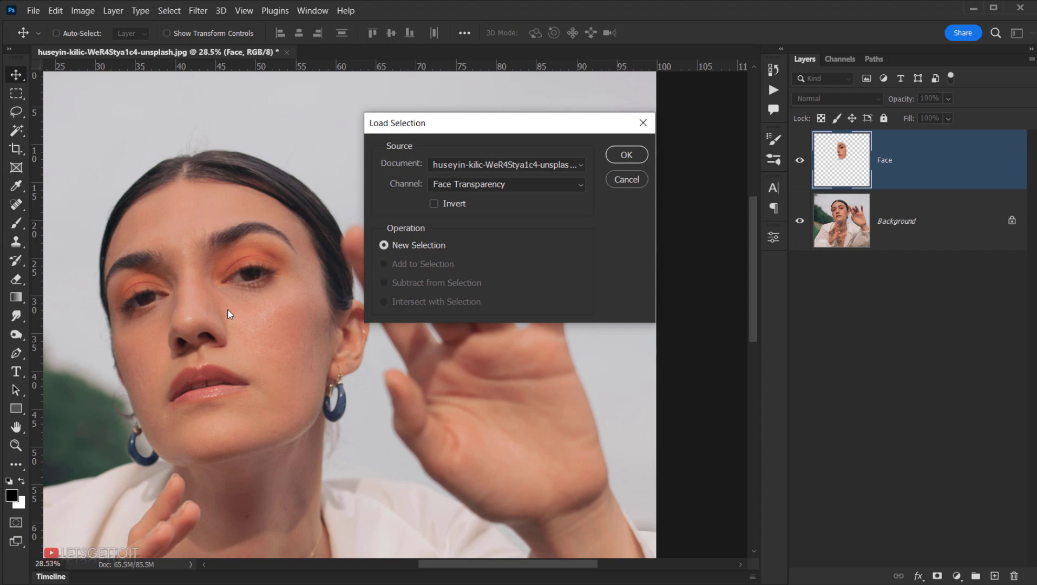
{"action": "left_click", "coordinate": [454, 189]}
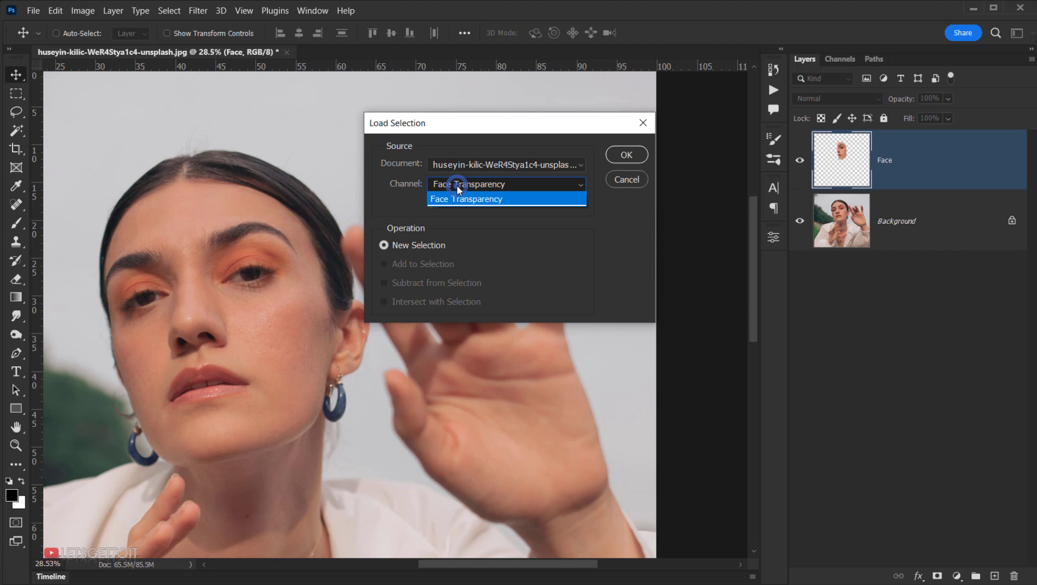
{"action": "left_click", "coordinate": [458, 200]}
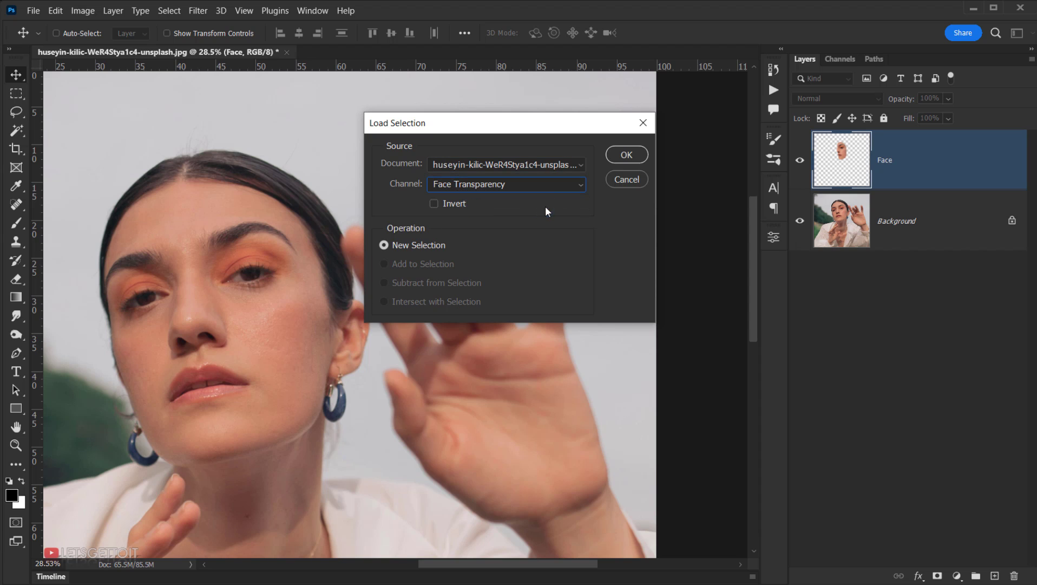
{"action": "left_click", "coordinate": [626, 155]}
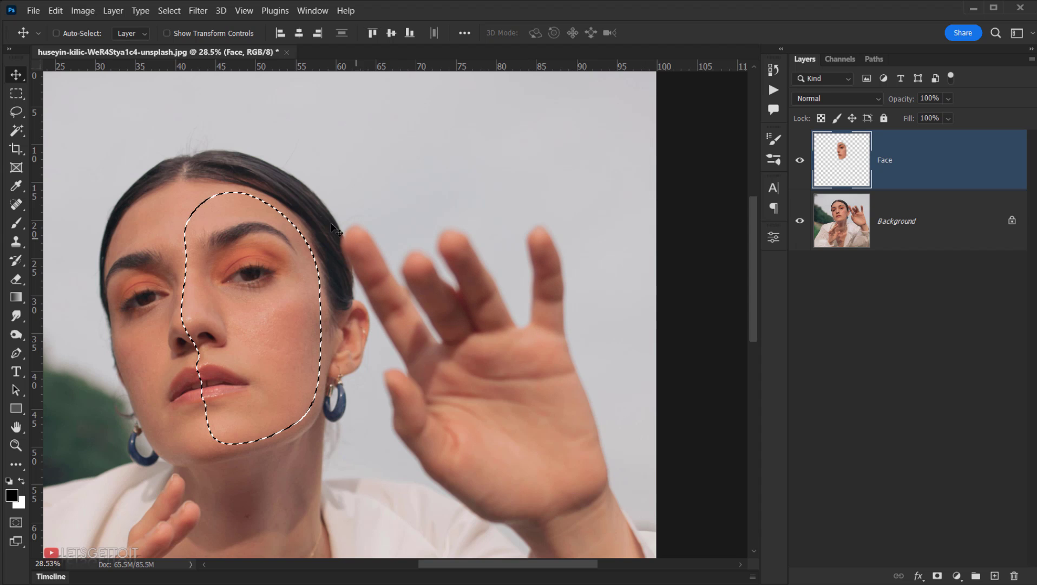
Hide the Face layer and fill the selection with a dark brown #392720 Solid Color layer directly above the Background
{"action": "left_click", "coordinate": [800, 160]}
{"action": "left_click", "coordinate": [921, 168]}
{"action": "left_click", "coordinate": [934, 214]}
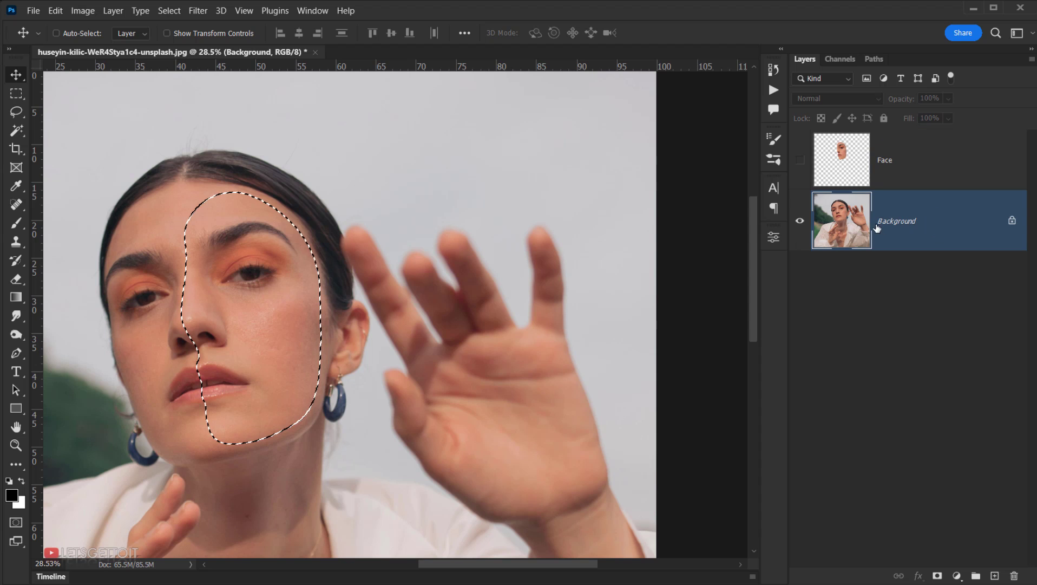
{"action": "left_click", "coordinate": [956, 575]}
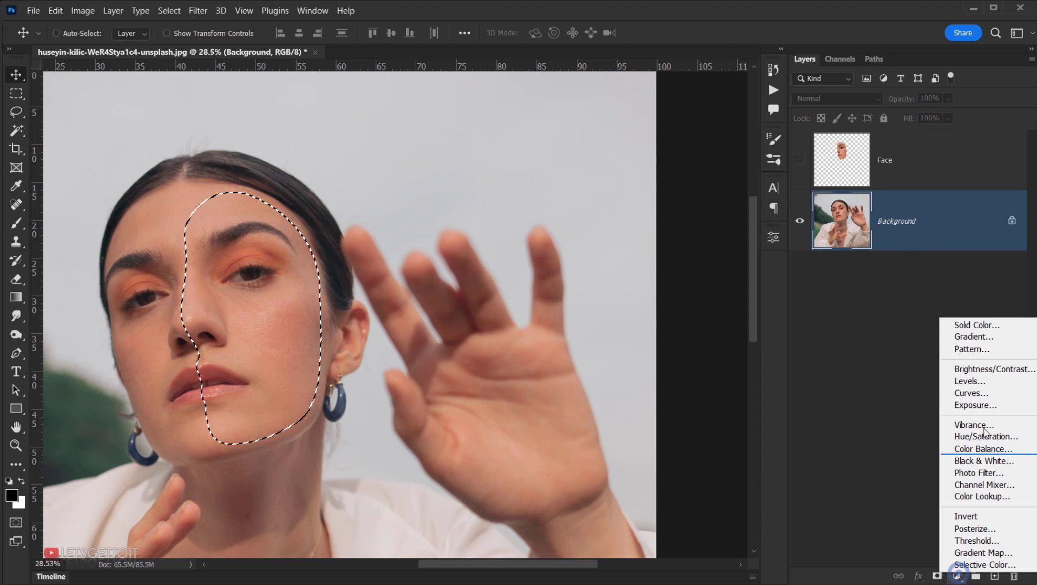
{"action": "left_click", "coordinate": [975, 324]}
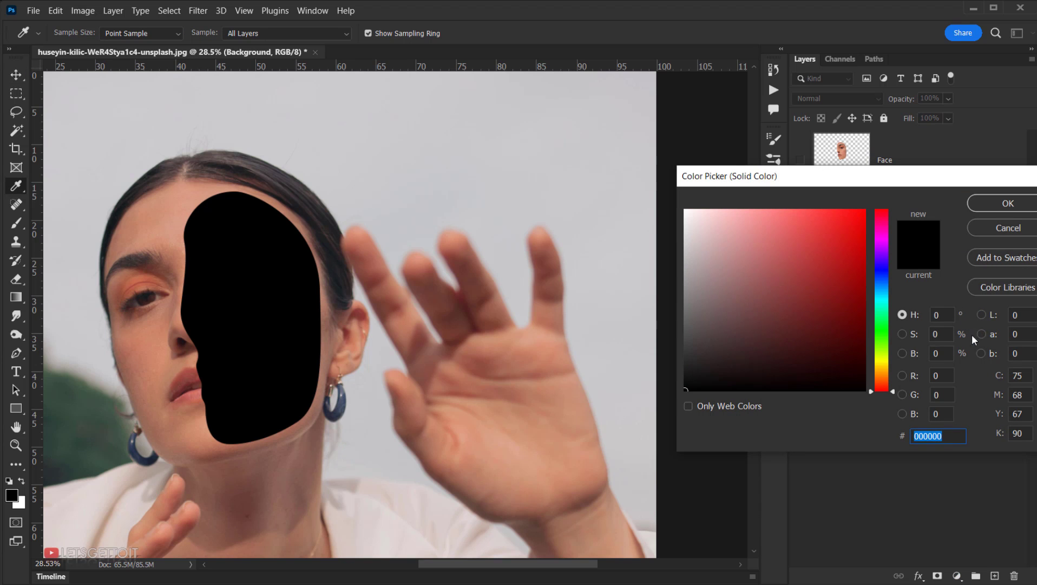
{"action": "left_click", "coordinate": [166, 225]}
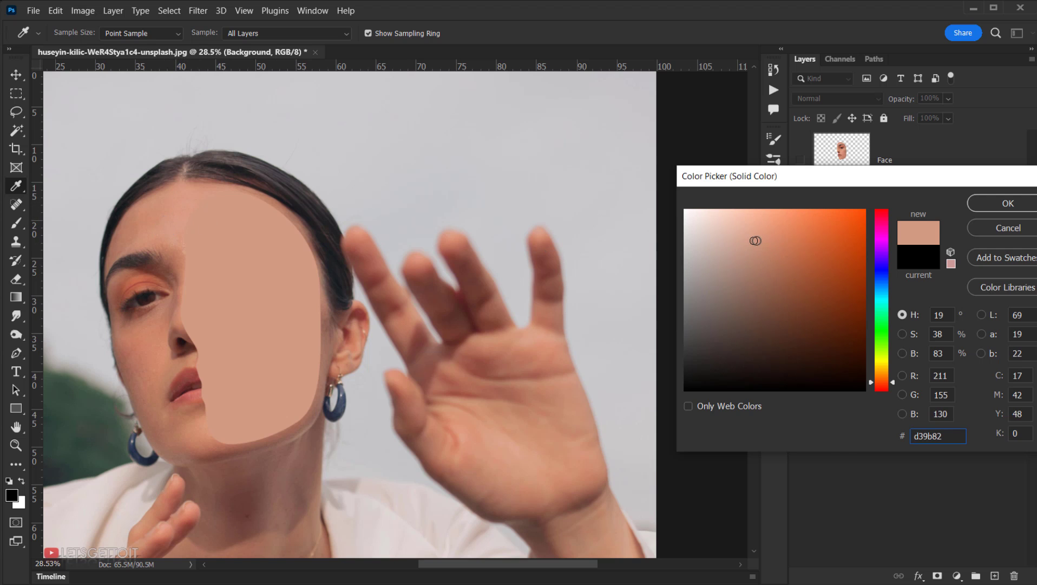
{"action": "mouse_move", "coordinate": [754, 241]}
{"action": "left_mouse_down"}
{"action": "mouse_move", "coordinate": [769, 342]}
{"action": "mouse_move", "coordinate": [757, 350]}
{"action": "left_mouse_up"}
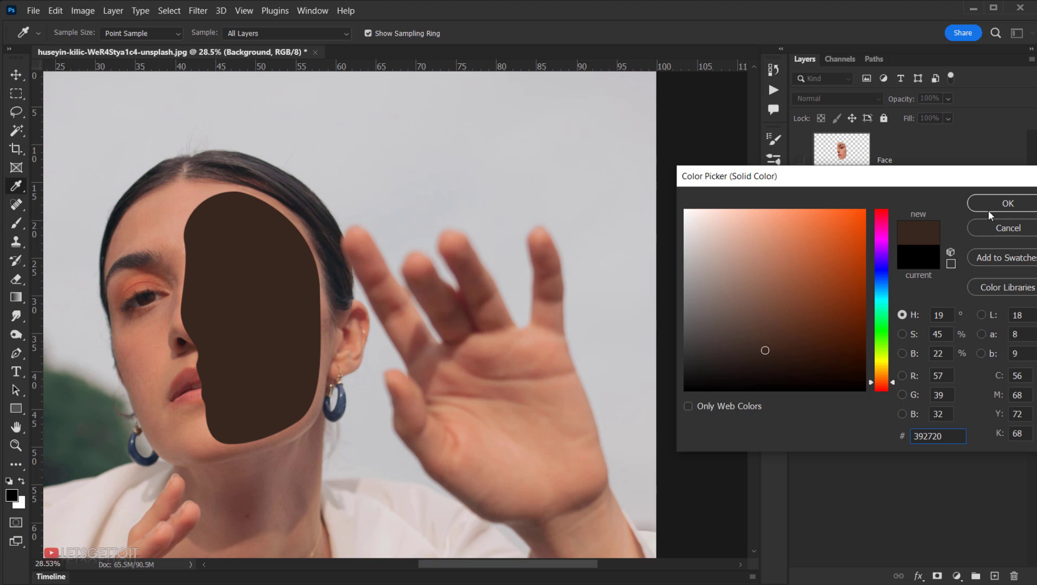
{"action": "left_click", "coordinate": [1006, 206]}
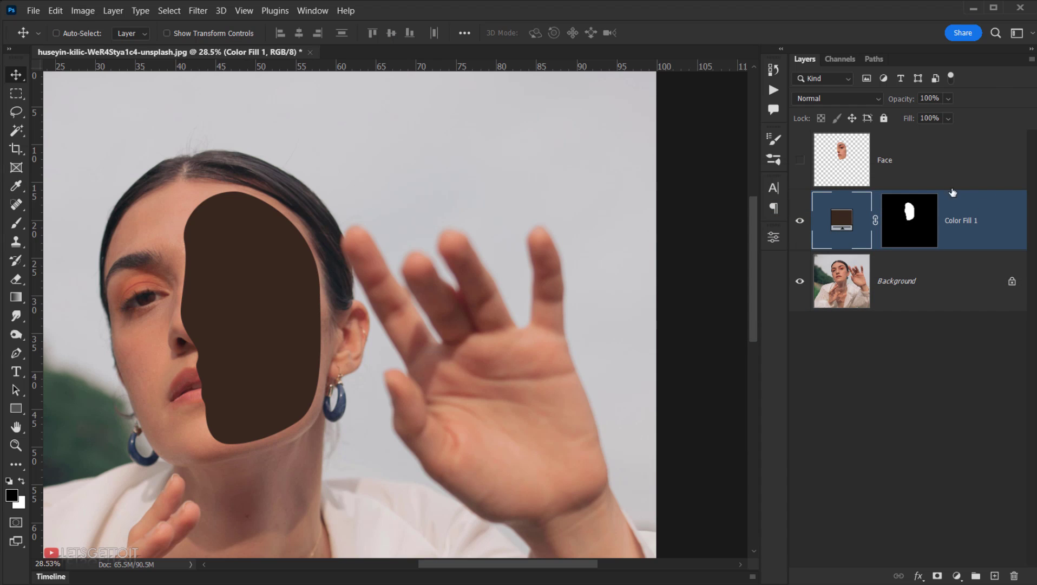
Show the Face layer and free-transform it, rotating it clockwise to about 15.7° and moving it toward the raised hand to expose the brown fill
{"action": "left_click", "coordinate": [800, 159]}
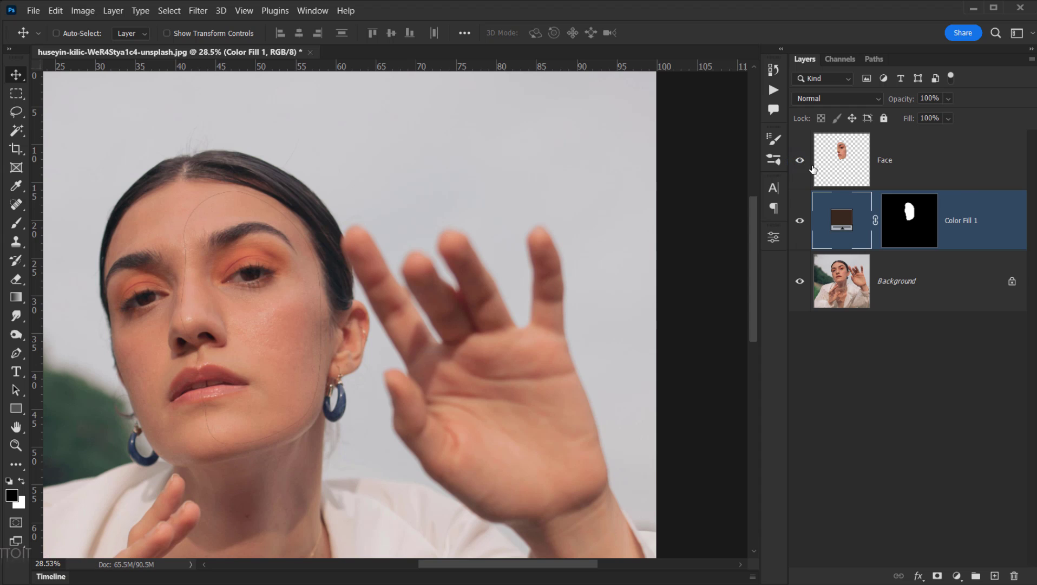
{"action": "left_click", "coordinate": [906, 171]}
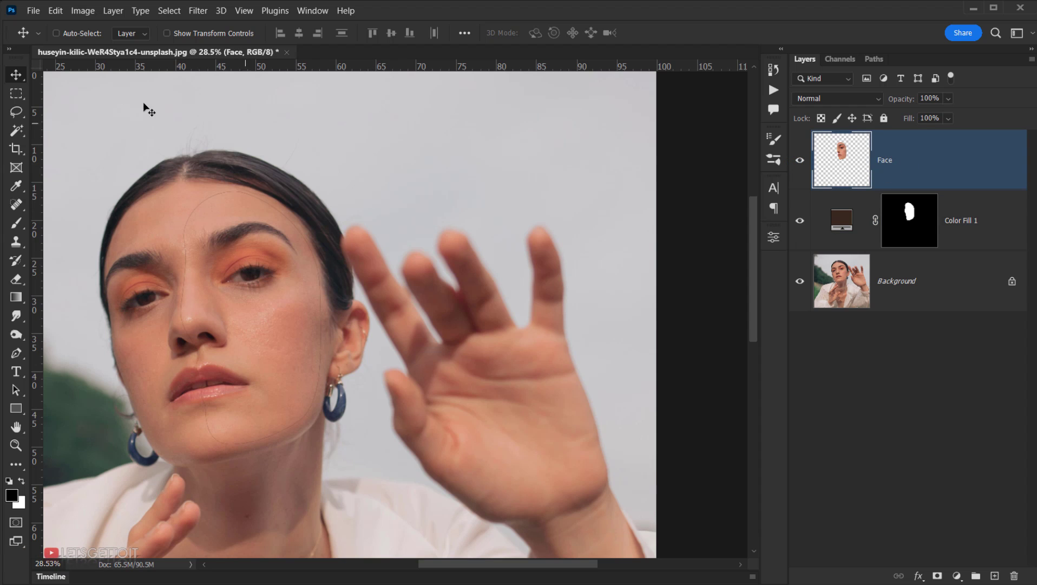
{"action": "left_click", "coordinate": [57, 11]}
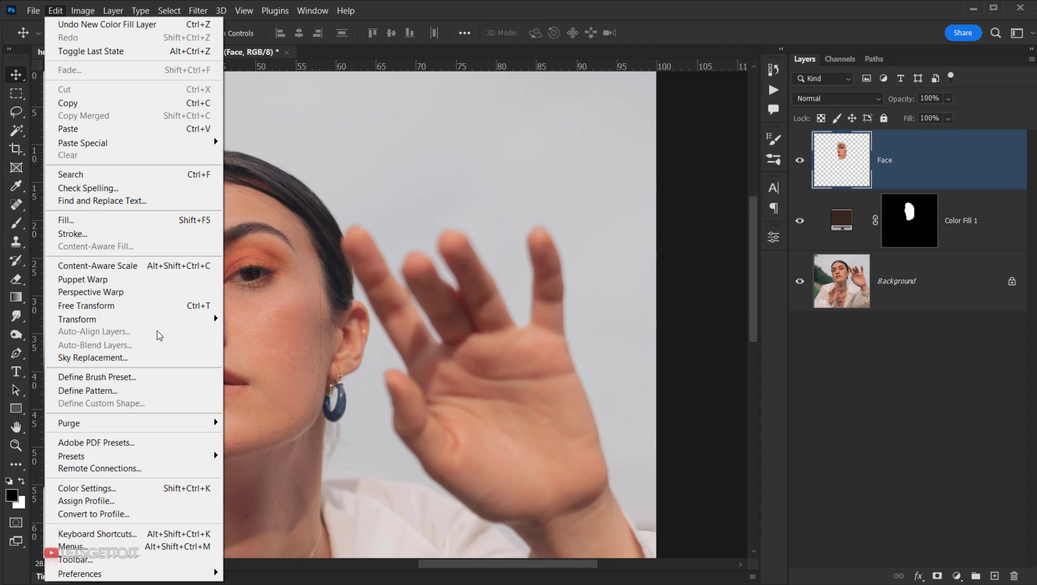
{"action": "left_click", "coordinate": [114, 306]}
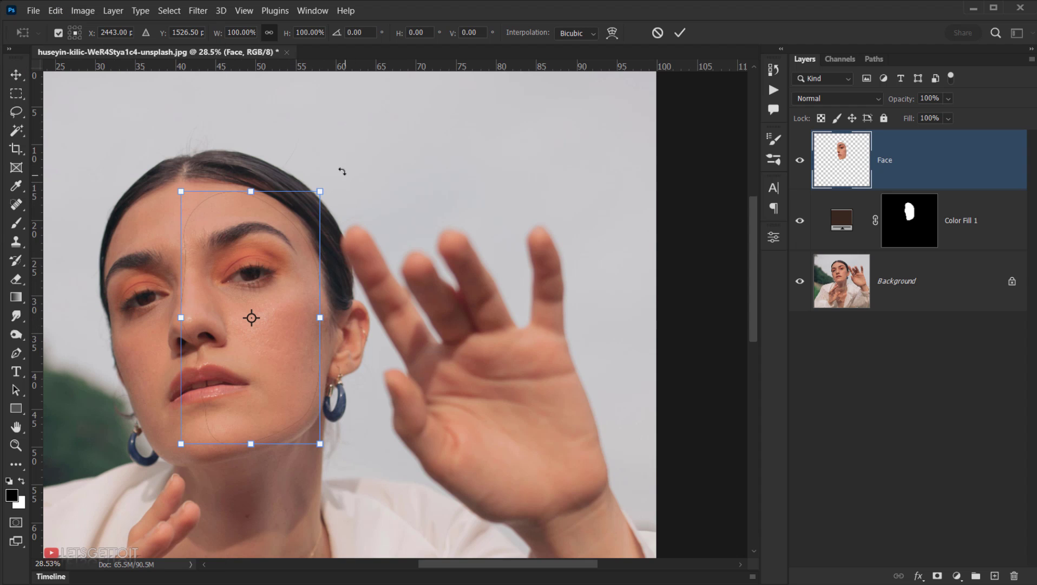
{"action": "left_click_drag", "start_coordinate": [342, 171], "coordinate": [344, 172]}
{"action": "left_click_drag", "start_coordinate": [271, 320], "coordinate": [289, 342]}
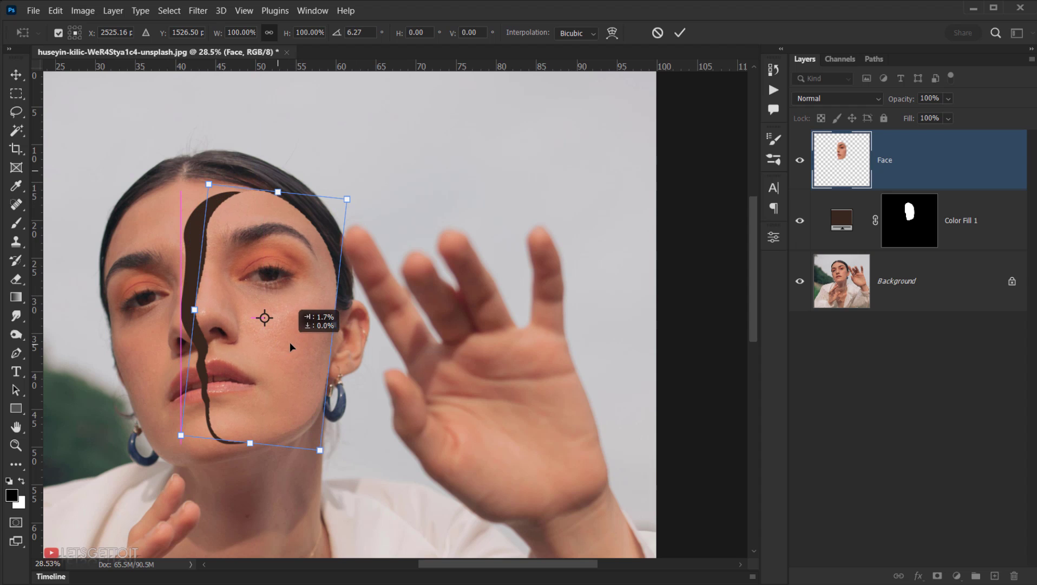
{"action": "left_click_drag", "start_coordinate": [391, 183], "coordinate": [356, 236]}
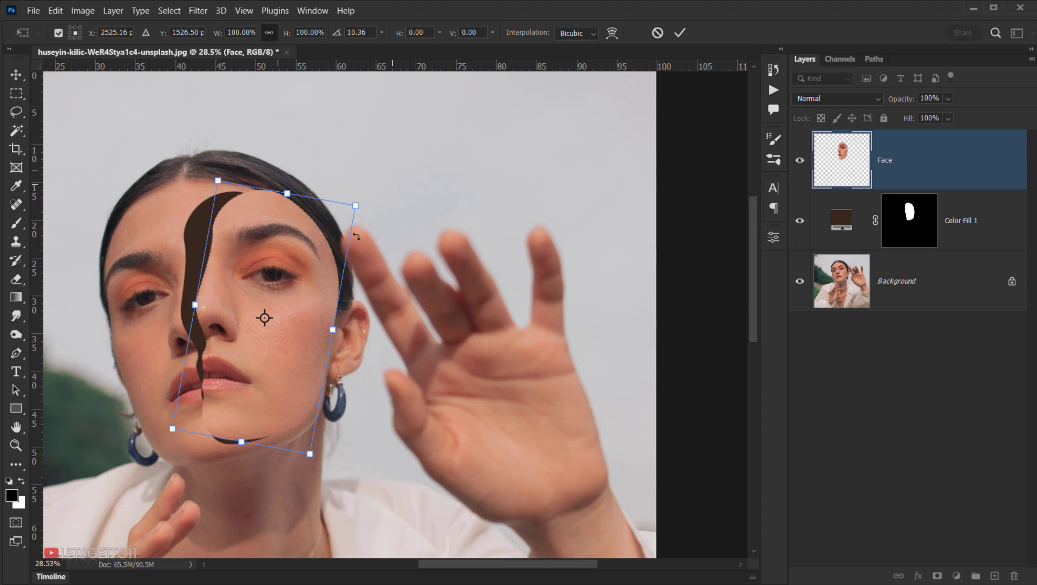
{"action": "left_click_drag", "start_coordinate": [273, 357], "coordinate": [295, 359]}
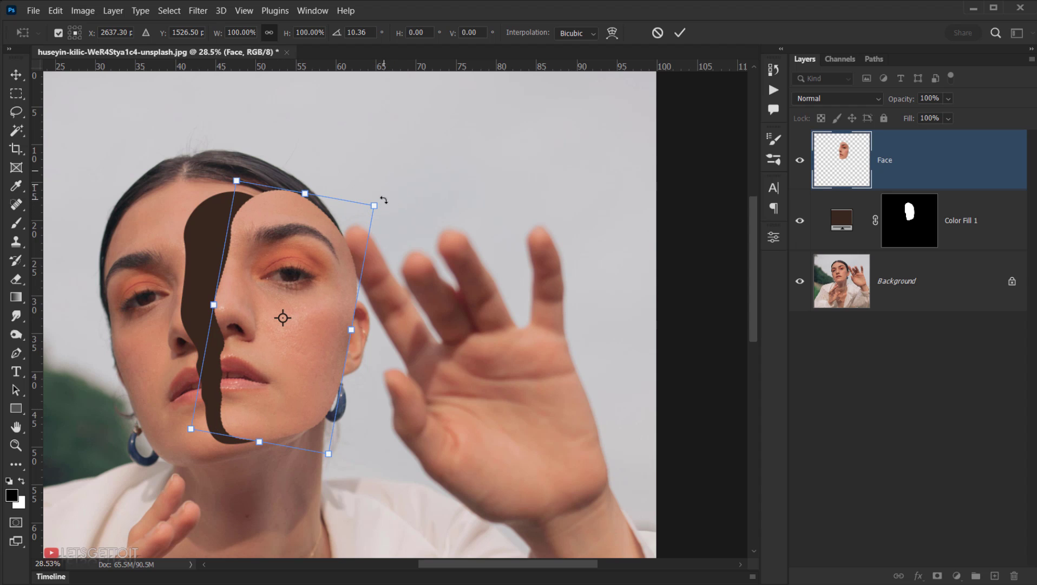
{"action": "left_click_drag", "start_coordinate": [334, 266], "coordinate": [337, 263]}
{"action": "left_click_drag", "start_coordinate": [359, 460], "coordinate": [349, 463]}
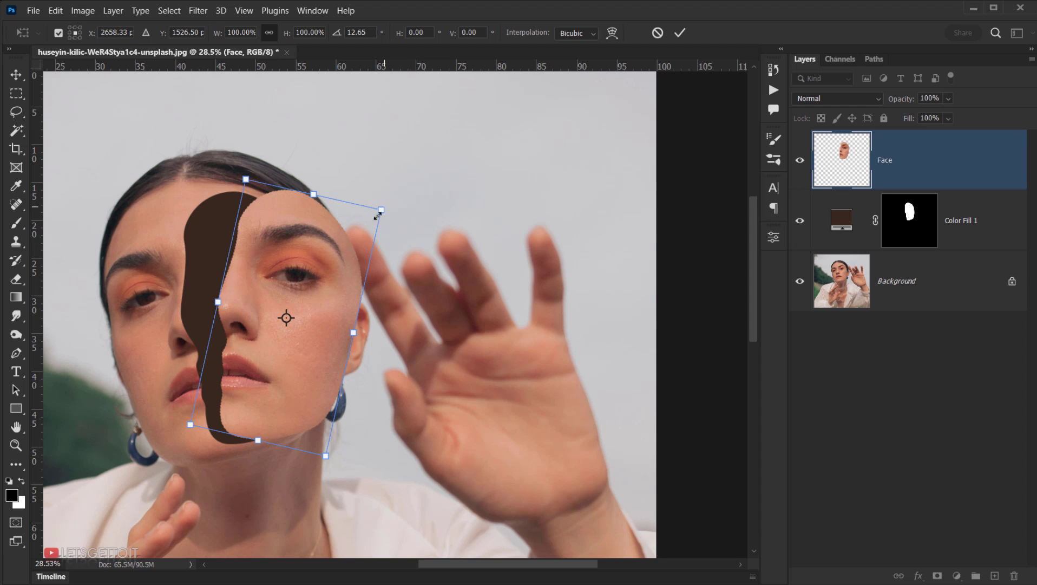
{"action": "left_click_drag", "start_coordinate": [412, 183], "coordinate": [401, 217]}
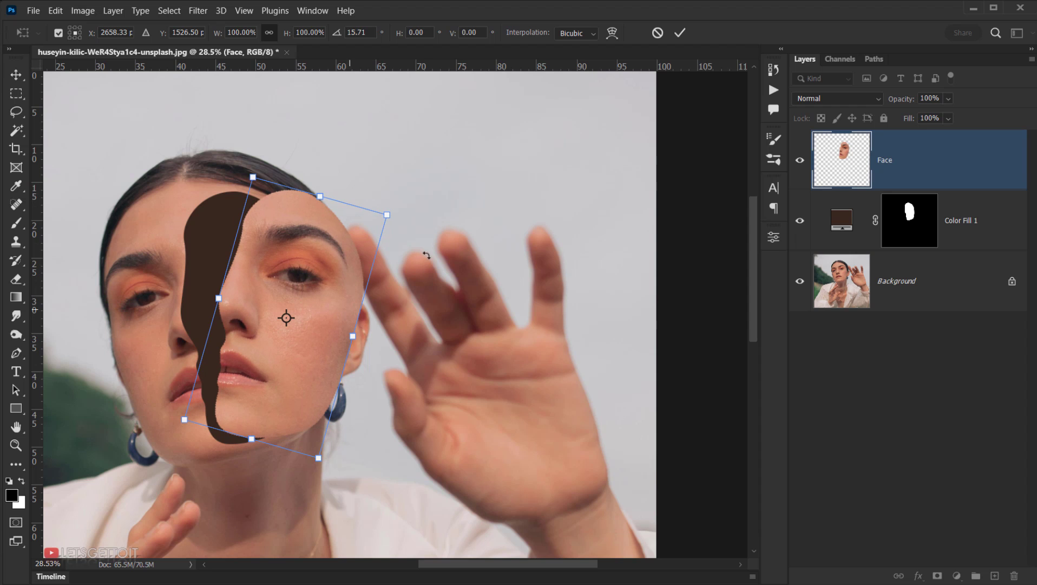
{"action": "left_click", "coordinate": [680, 32]}
Hide and show the Face layer to compare the portrait with and without the shifted half face
{"action": "left_click_drag", "start_coordinate": [334, 356], "coordinate": [448, 304]}
{"action": "left_click", "coordinate": [800, 161]}
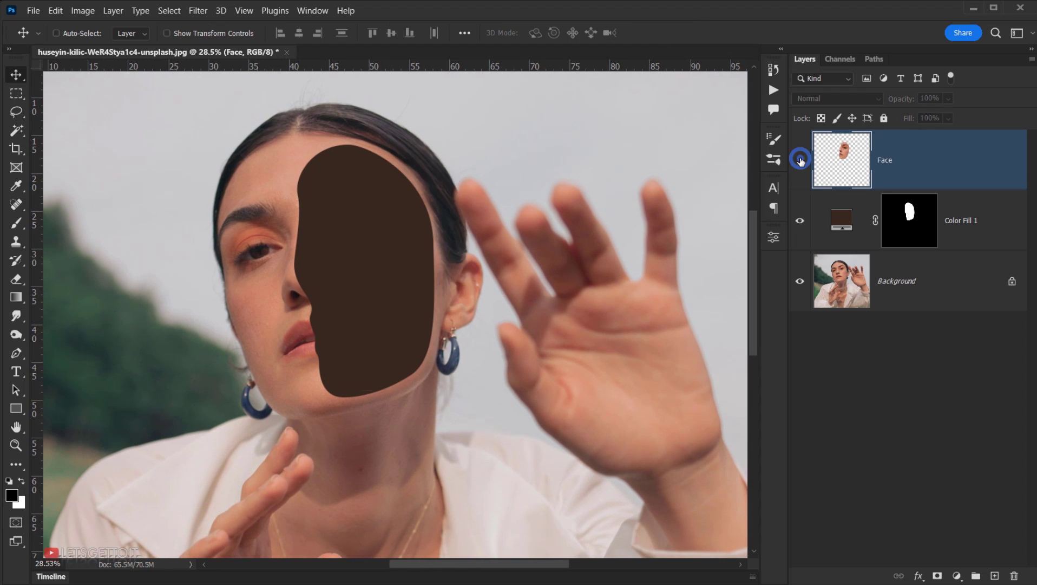
{"action": "left_click", "coordinate": [800, 161]}
{"action": "left_click_drag", "start_coordinate": [423, 269], "coordinate": [352, 285]}
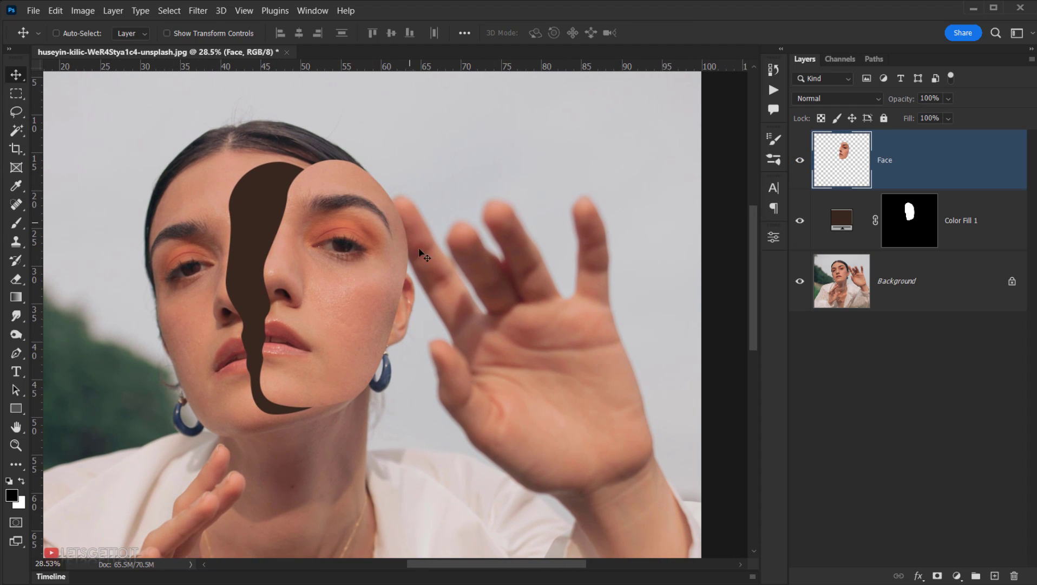
Duplicate the Background layer, move the copy above the Face layer and rename it Finger Fix
{"action": "left_click", "coordinate": [945, 275]}
{"action": "left_click_drag", "start_coordinate": [925, 282], "coordinate": [995, 572]}
{"action": "left_click_drag", "start_coordinate": [905, 292], "coordinate": [874, 142]}
{"action": "left_click", "coordinate": [896, 159]}
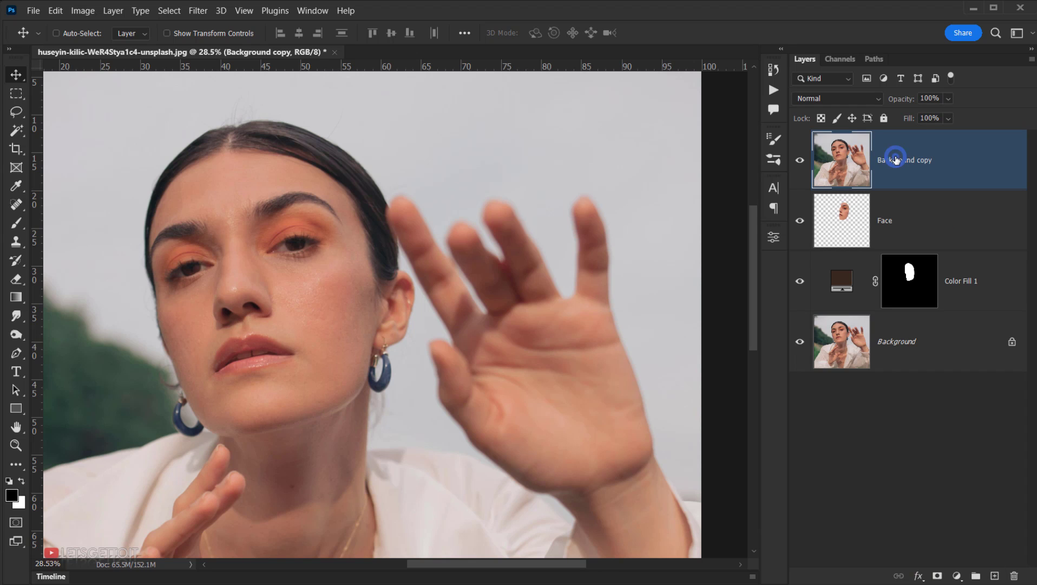
{"action": "double_click", "coordinate": [896, 159]}
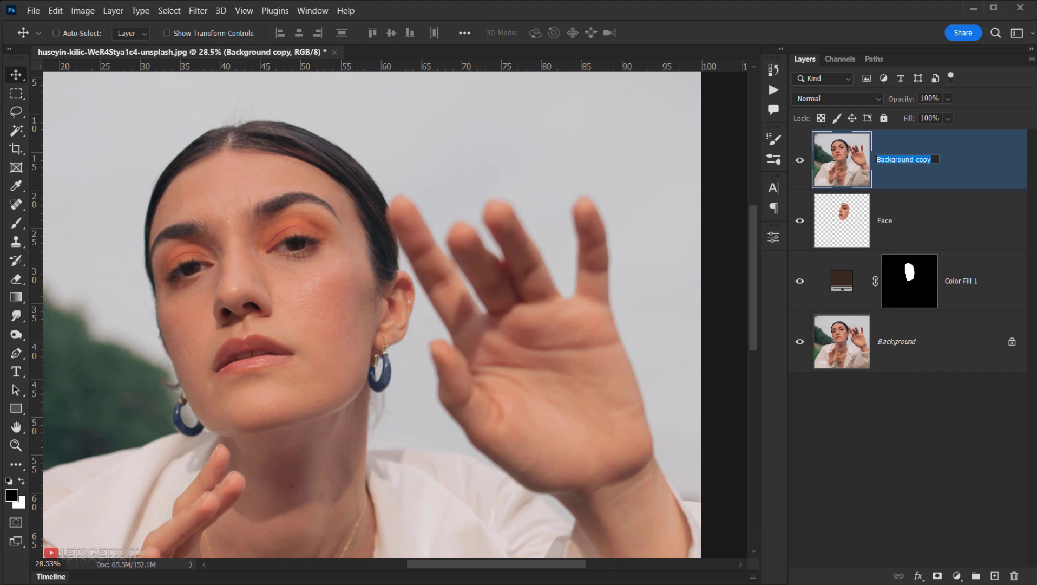
{"action": "type", "text": "Finger Fix"}
{"action": "key", "text": "Return"}
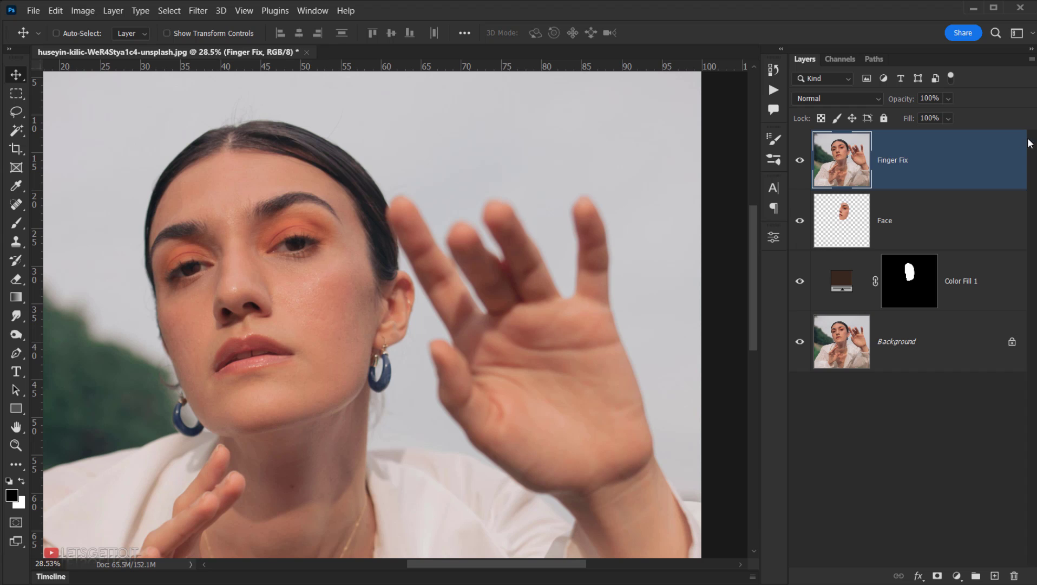
Add a layer mask to the Finger Fix layer and invert it to black
{"action": "left_click", "coordinate": [950, 154]}
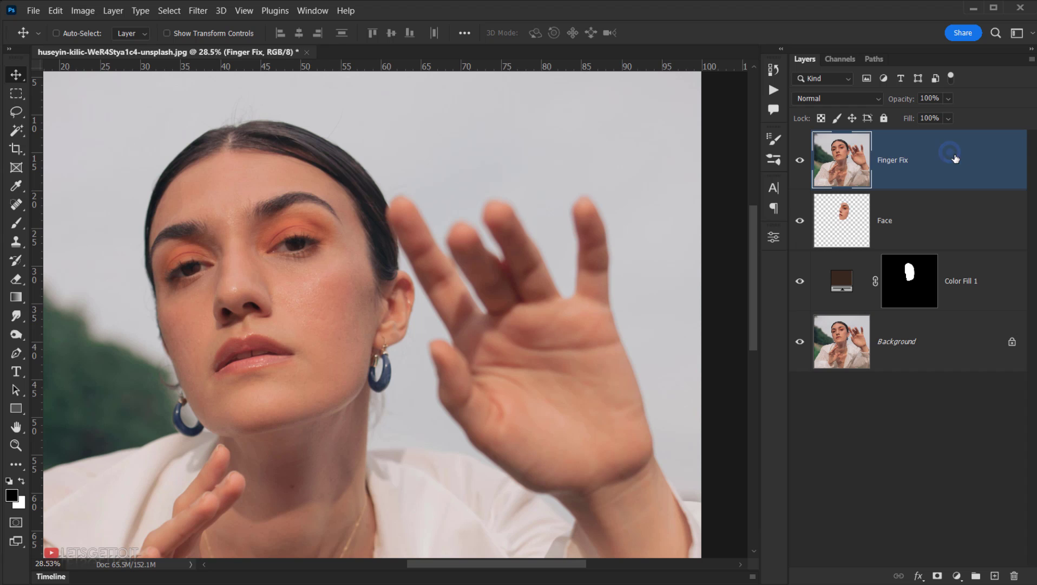
{"action": "left_click", "coordinate": [937, 577]}
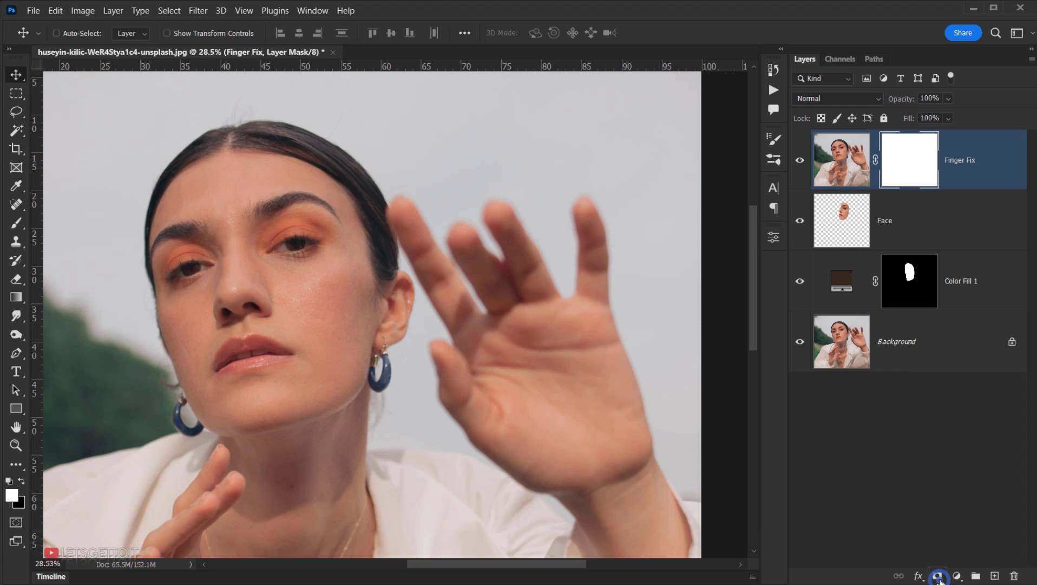
{"action": "double_click", "coordinate": [926, 164]}
{"action": "left_click", "coordinate": [685, 445]}
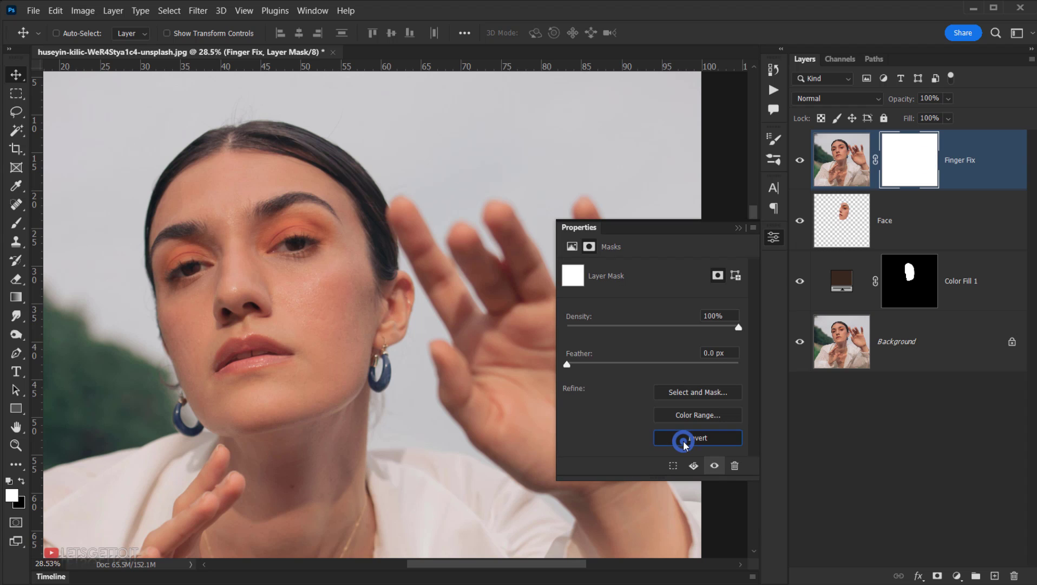
{"action": "left_click", "coordinate": [739, 228]}
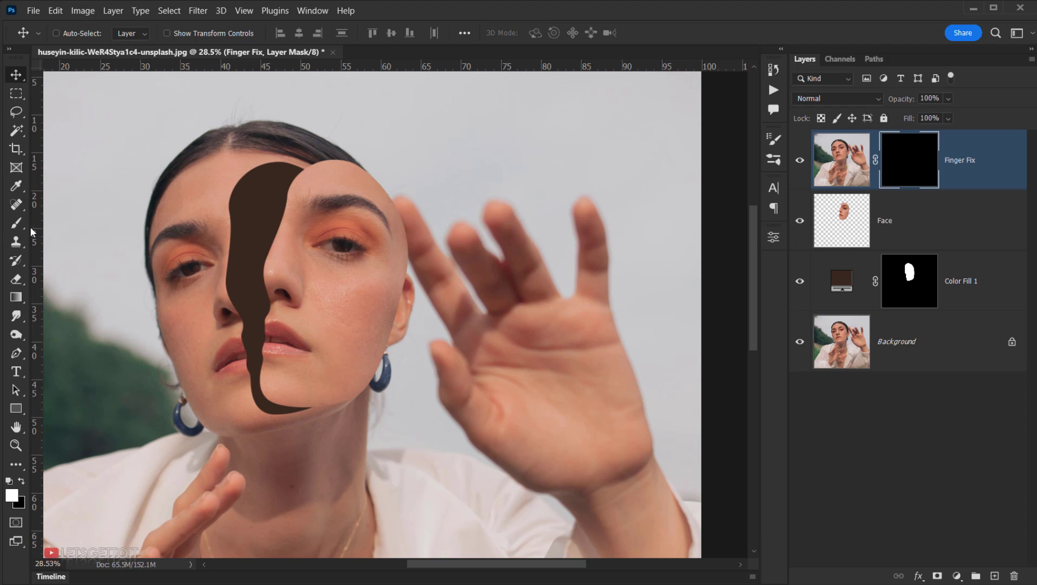
Set up a soft white brush with 0% hardness and a size of 100 px for painting on the Finger Fix mask at the fingertip
{"action": "left_click_drag", "start_coordinate": [17, 224], "coordinate": [59, 224]}
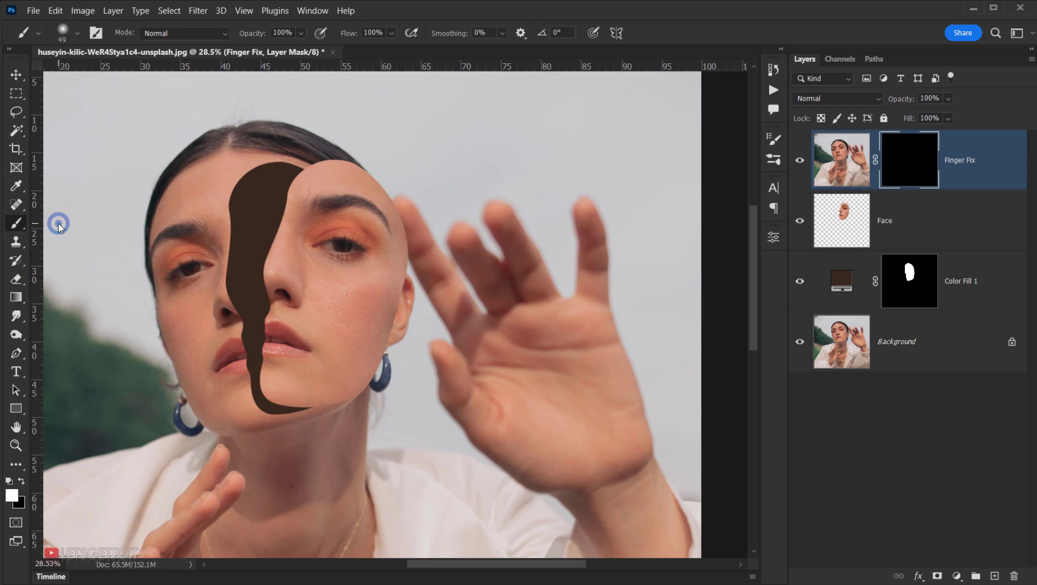
{"action": "right_click", "coordinate": [310, 167]}
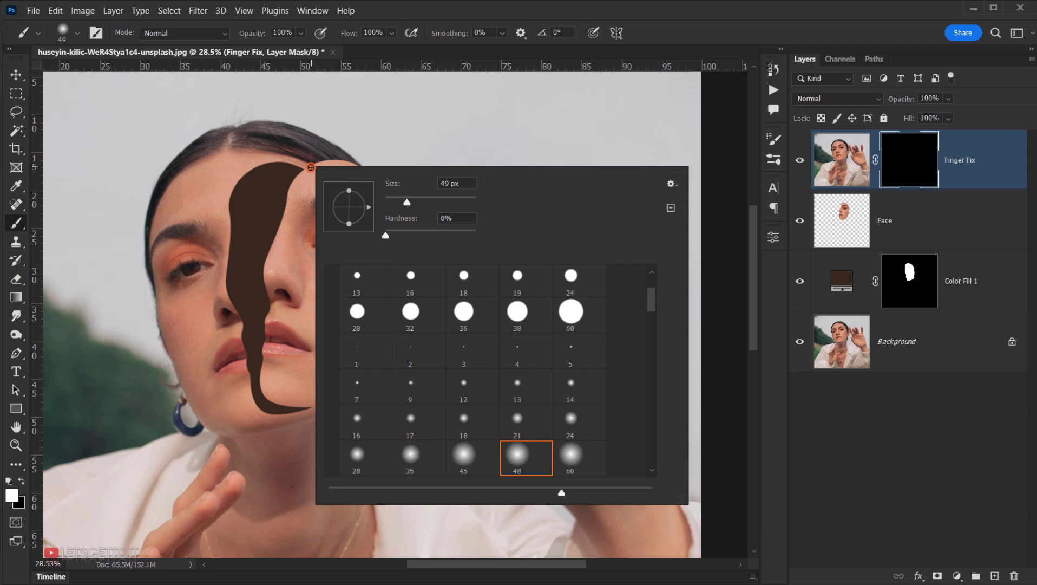
{"action": "left_click", "coordinate": [406, 203]}
{"action": "left_click", "coordinate": [384, 237]}
{"action": "left_click", "coordinate": [667, 25]}
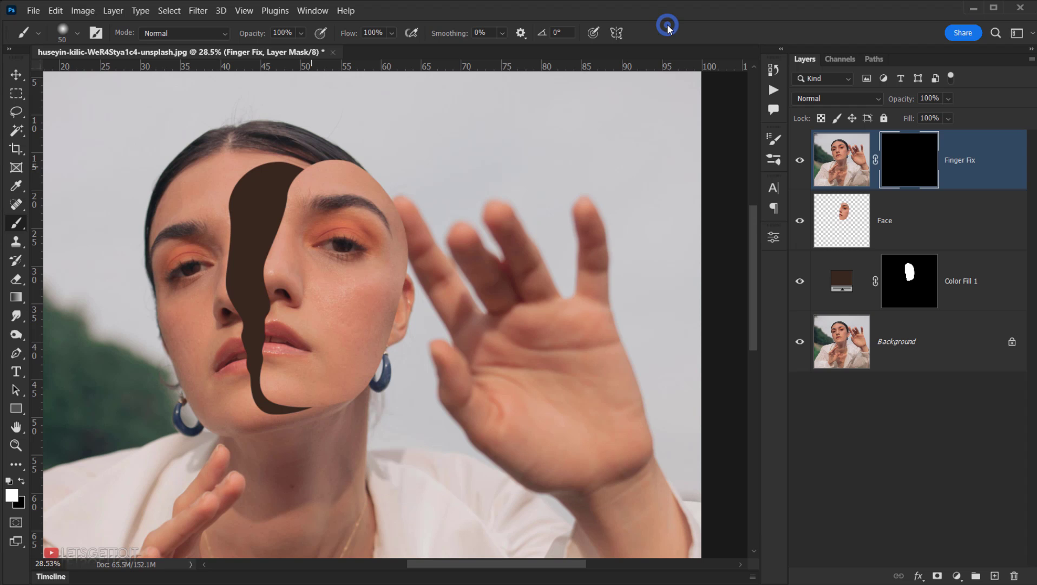
{"action": "right_click", "coordinate": [400, 225], "text": "alt"}
{"action": "scroll", "coordinate": [421, 216], "scroll_direction": "up", "scroll_amount": 6, "text": "alt"}
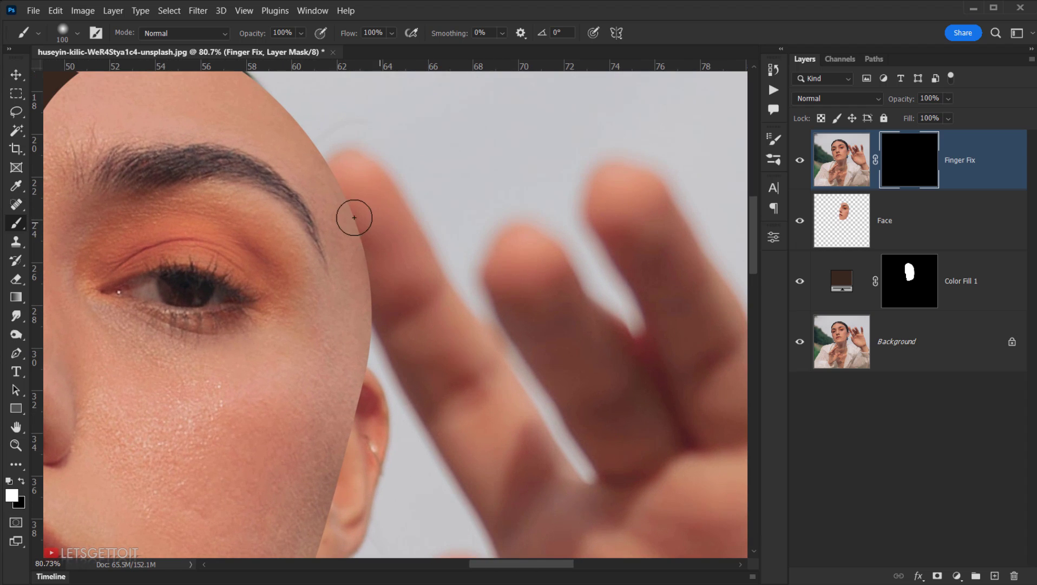
Paint white on the Finger Fix mask to bring the index finger in front of the face edge, refining its edge with a 55 px brush
{"action": "left_click", "coordinate": [345, 210]}
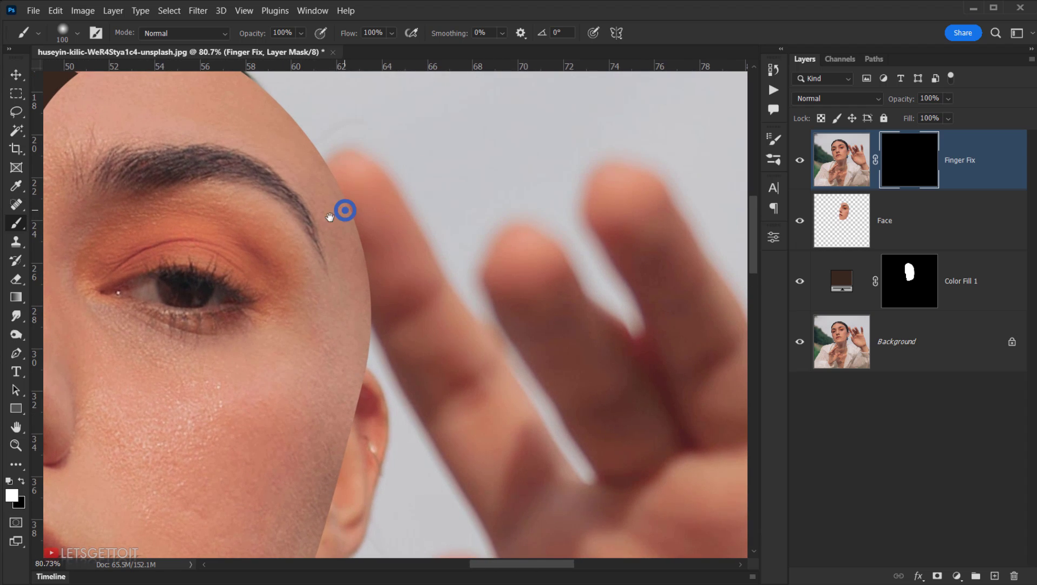
{"action": "left_click_drag", "start_coordinate": [330, 217], "coordinate": [294, 236]}
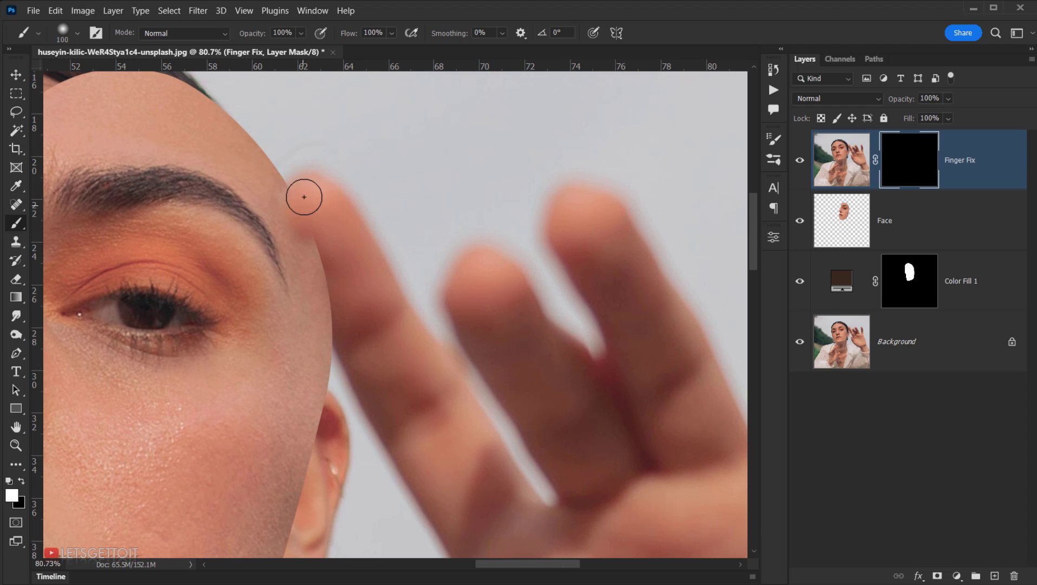
{"action": "mouse_move", "coordinate": [304, 197]}
{"action": "left_mouse_down"}
{"action": "mouse_move", "coordinate": [358, 347]}
{"action": "mouse_move", "coordinate": [305, 209]}
{"action": "mouse_move", "coordinate": [319, 243]}
{"action": "left_mouse_up"}
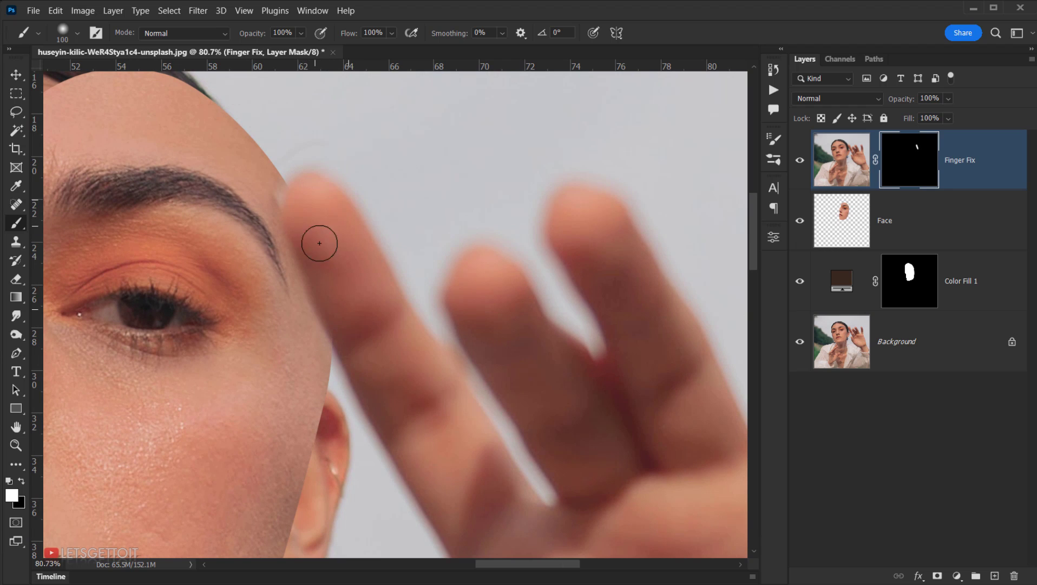
{"action": "scroll", "coordinate": [291, 205], "scroll_direction": "up", "scroll_amount": 3}
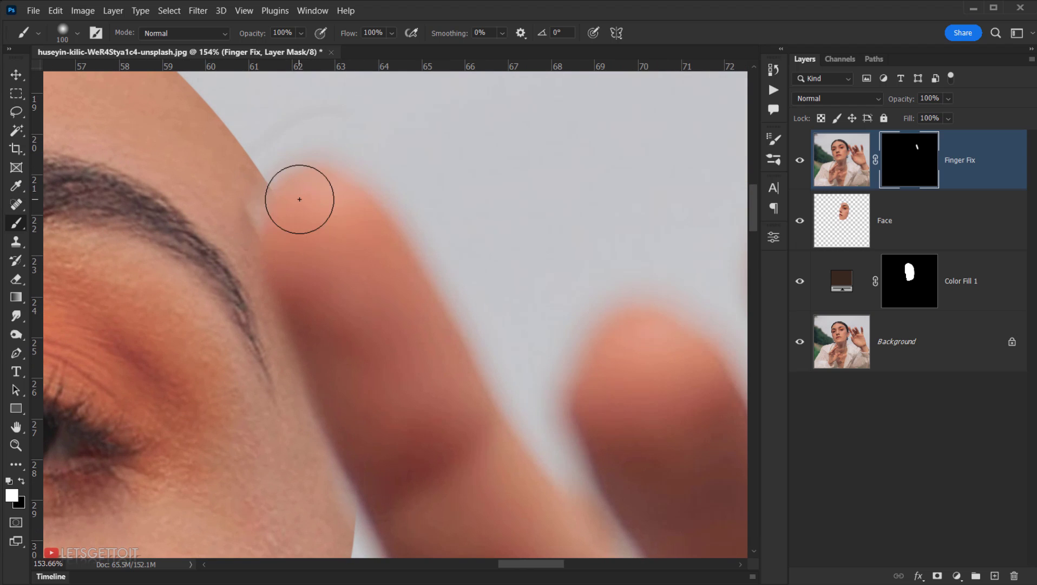
{"action": "right_click", "coordinate": [299, 199], "text": "alt"}
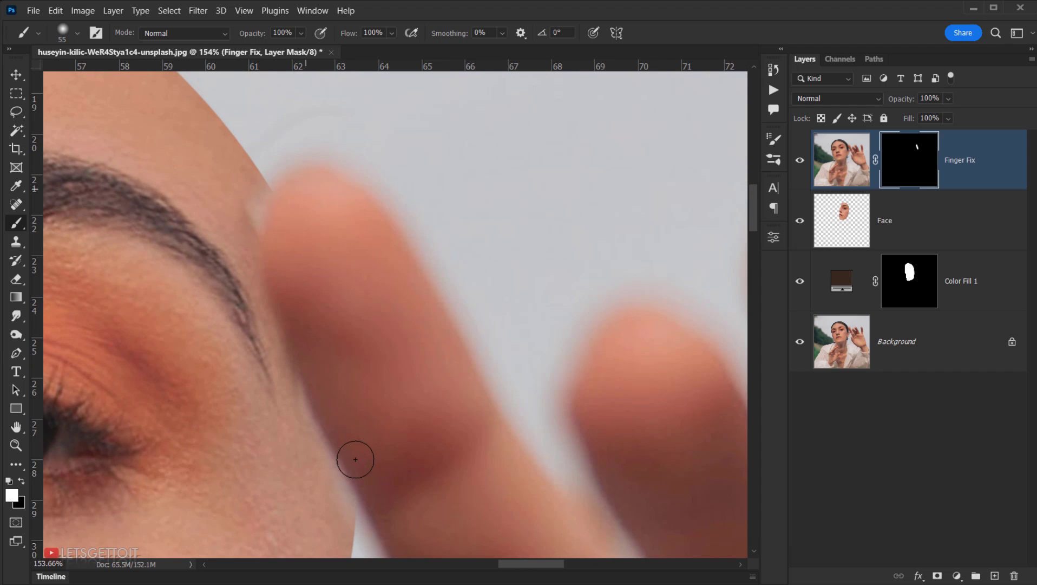
{"action": "left_click_drag", "start_coordinate": [305, 323], "coordinate": [303, 347]}
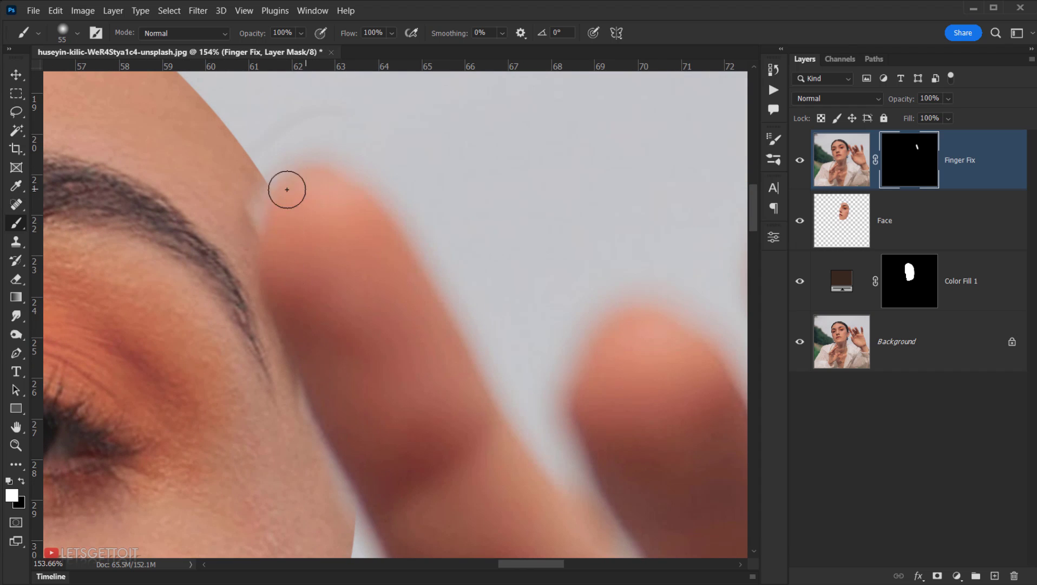
Paint black along the index finger's inner edge on the Finger Fix mask with a 46 px brush at 70% hardness
{"action": "scroll", "coordinate": [348, 287], "scroll_direction": "down", "scroll_amount": 3}
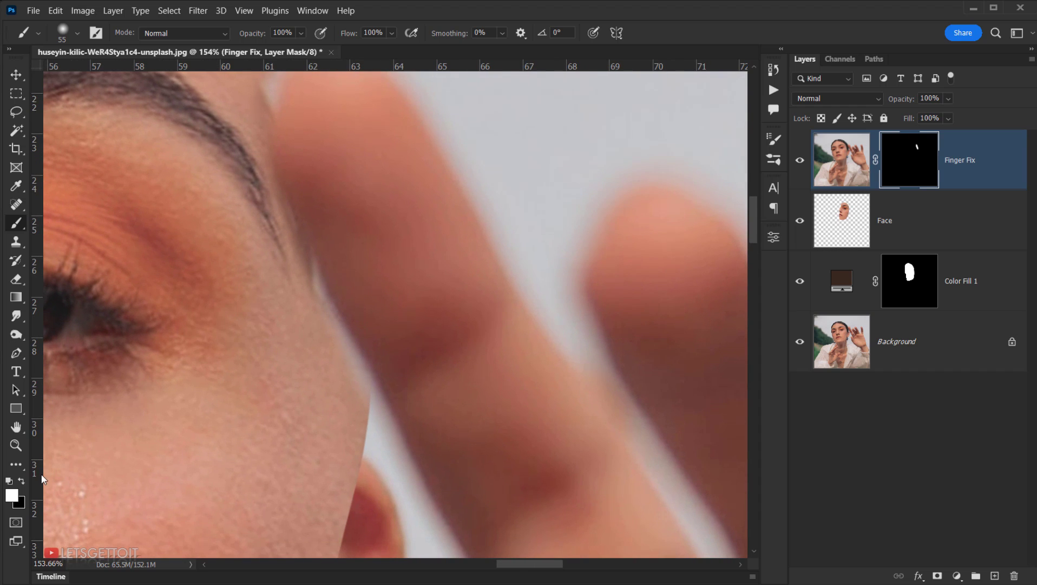
{"action": "right_click", "coordinate": [305, 249]}
{"action": "left_click_drag", "start_coordinate": [427, 314], "coordinate": [439, 315]}
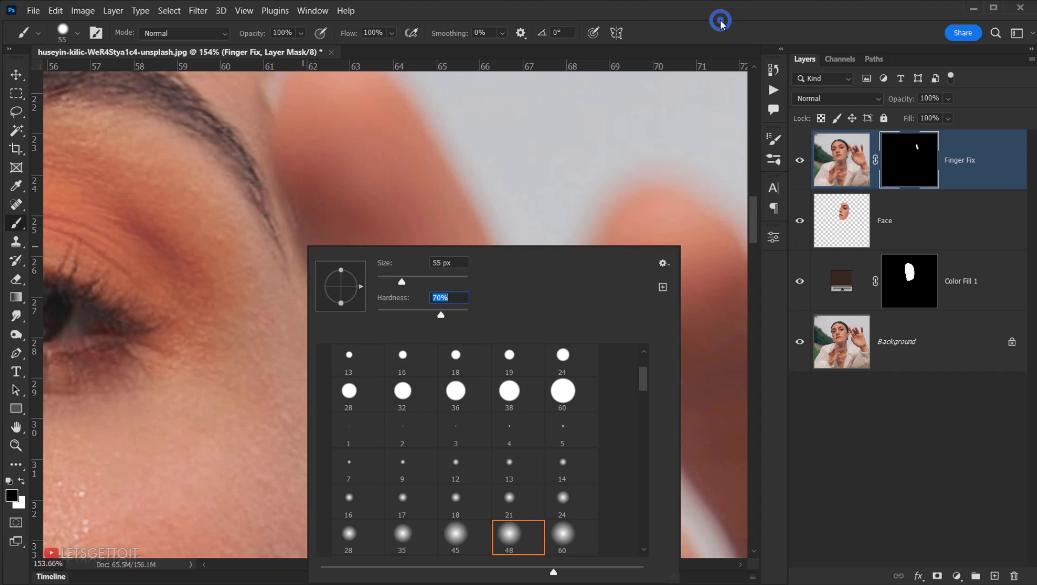
{"action": "key", "text": "Return"}
{"action": "mouse_move", "coordinate": [287, 245]}
{"action": "left_mouse_down"}
{"action": "mouse_move", "coordinate": [309, 298]}
{"action": "mouse_move", "coordinate": [294, 235]}
{"action": "mouse_move", "coordinate": [299, 270]}
{"action": "mouse_move", "coordinate": [358, 387]}
{"action": "left_mouse_up"}
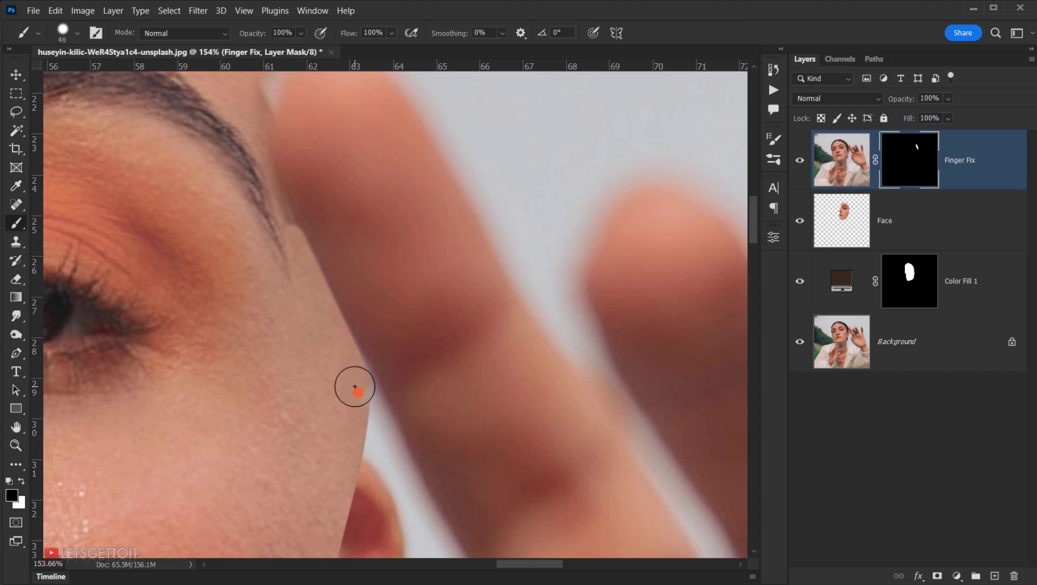
Soften the masked edge beside the fingertip with a black 52 px brush at 0% hardness
{"action": "scroll", "coordinate": [250, 109], "scroll_direction": "up", "scroll_amount": 3}
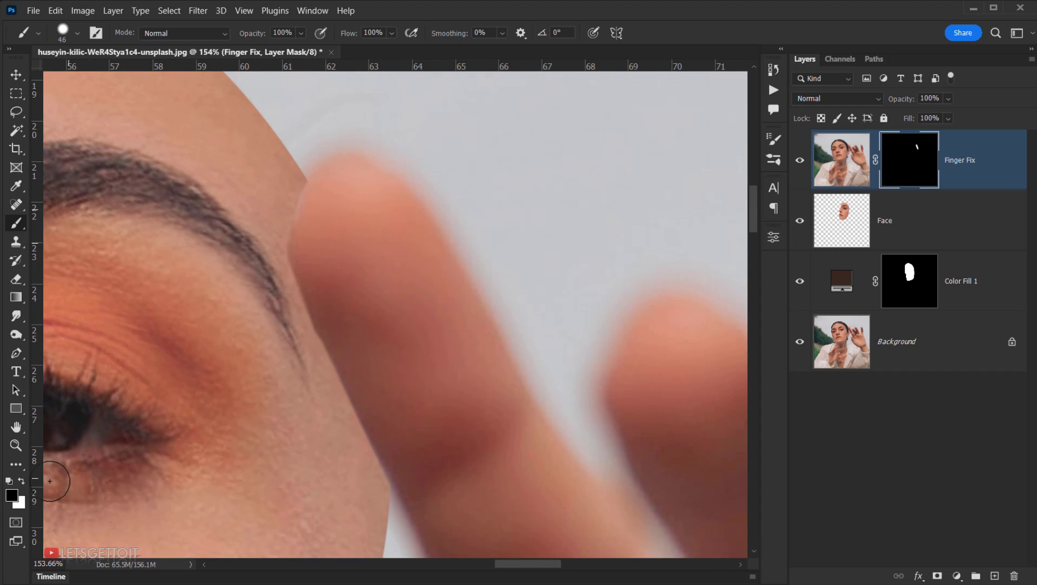
{"action": "right_click", "coordinate": [234, 393]}
{"action": "left_click_drag", "start_coordinate": [373, 348], "coordinate": [302, 350]}
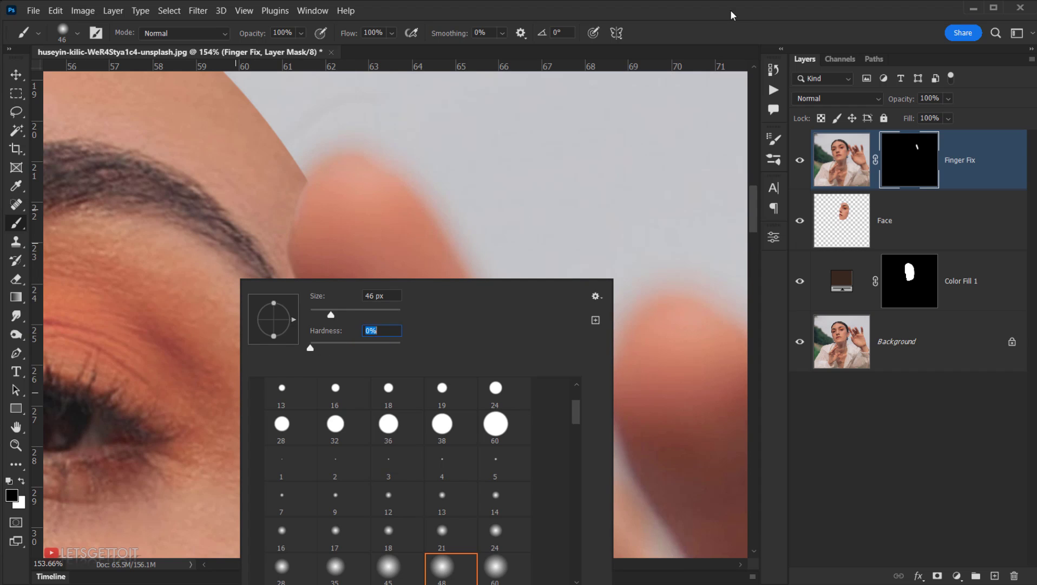
{"action": "key", "text": "Return"}
{"action": "right_click", "coordinate": [269, 222], "text": "alt"}
{"action": "left_click_drag", "start_coordinate": [269, 222], "coordinate": [274, 222]}
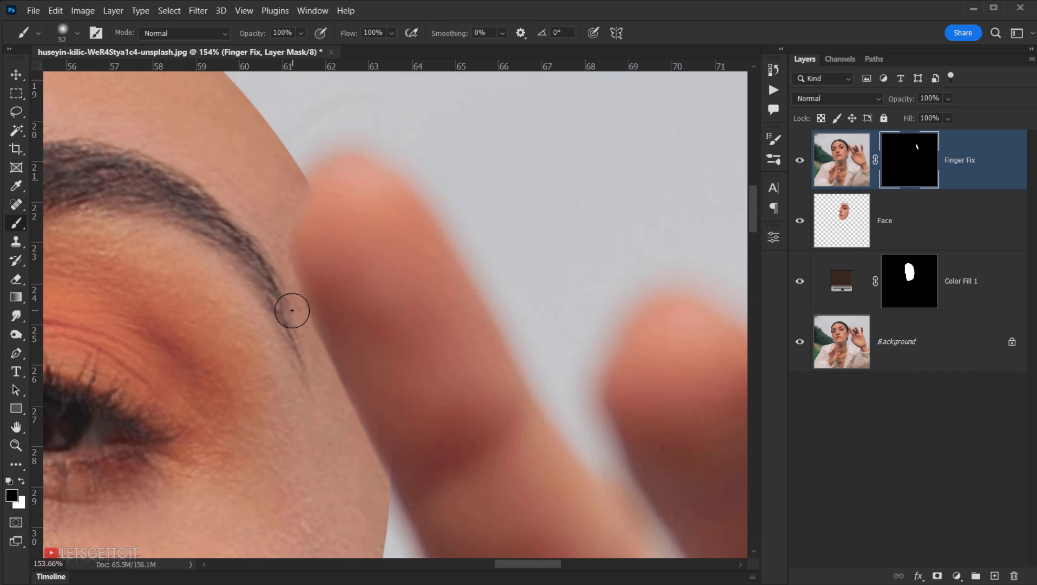
Touch up the finger's edge against the face on the Finger Fix mask, alternating between white and black paint
{"action": "scroll", "coordinate": [288, 173], "scroll_direction": "down", "scroll_amount": 3}
{"action": "scroll", "coordinate": [287, 173], "scroll_direction": "down", "scroll_amount": 5}
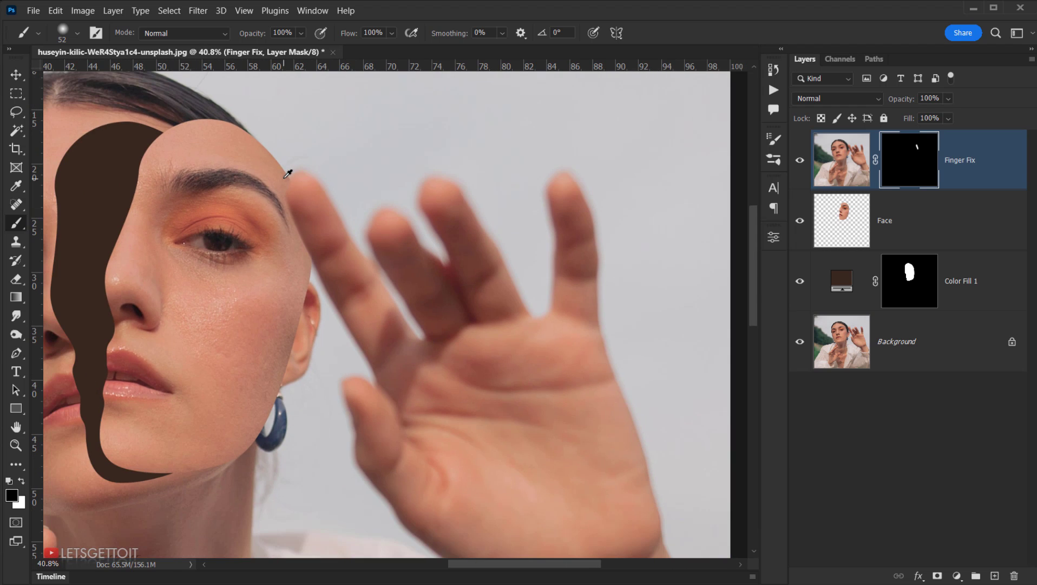
{"action": "scroll", "coordinate": [274, 214], "scroll_direction": "down", "scroll_amount": 2}
{"action": "scroll", "coordinate": [289, 178], "scroll_direction": "up", "scroll_amount": 6}
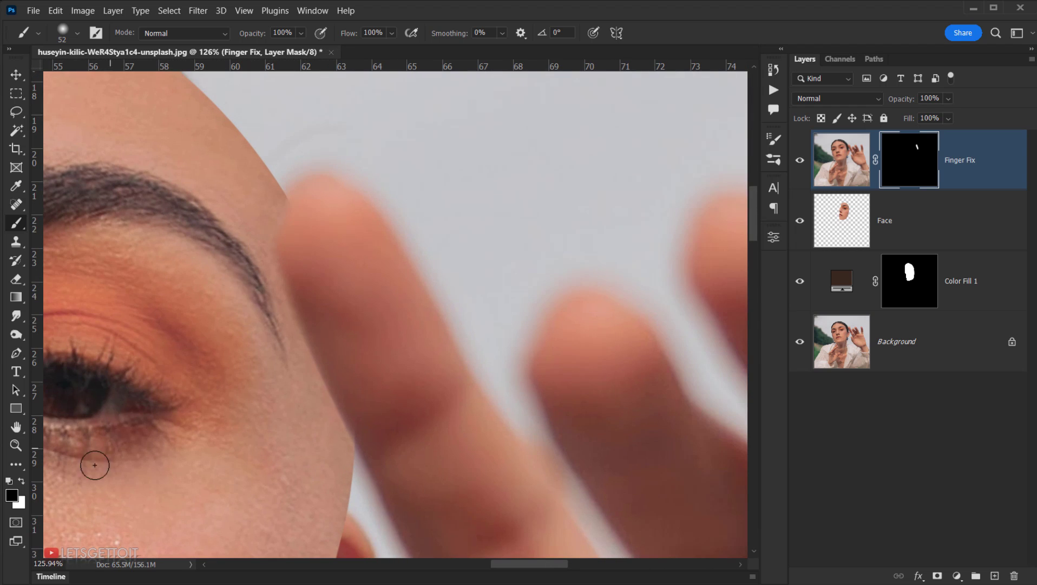
{"action": "left_click", "coordinate": [21, 481]}
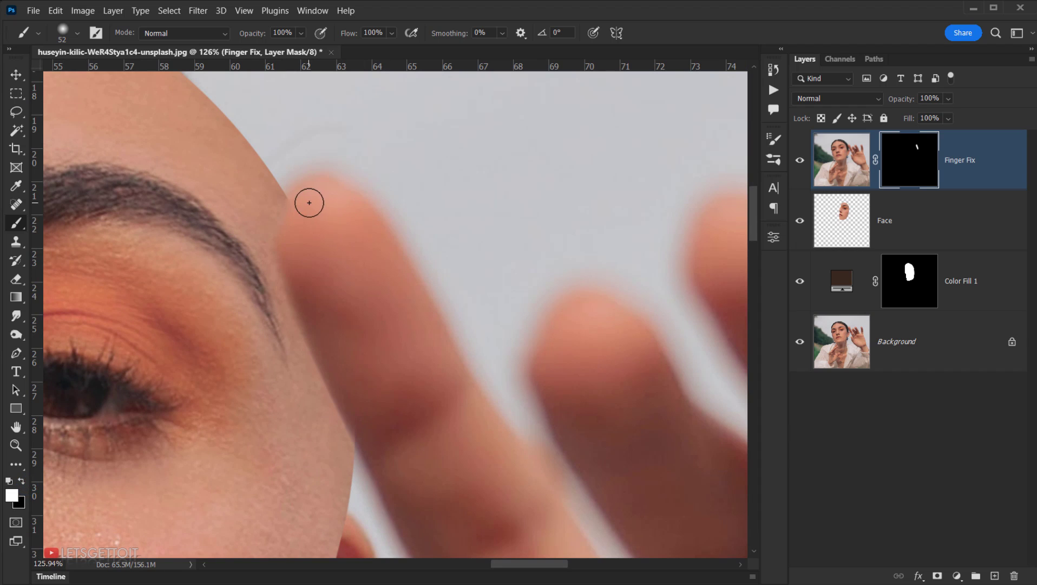
{"action": "key", "text": "x"}
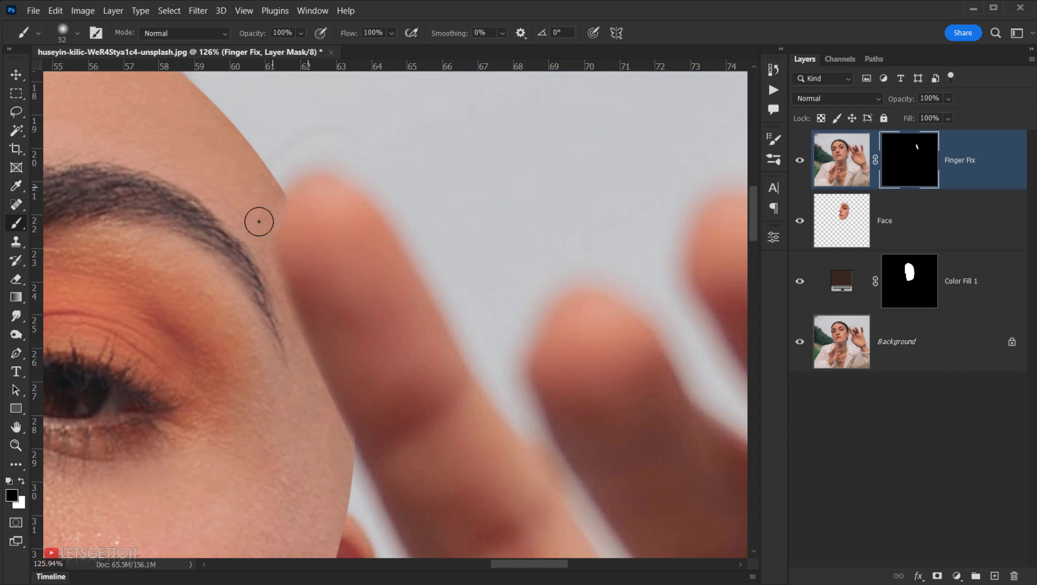
{"action": "key", "text": "x"}
{"action": "key", "text": "x"}
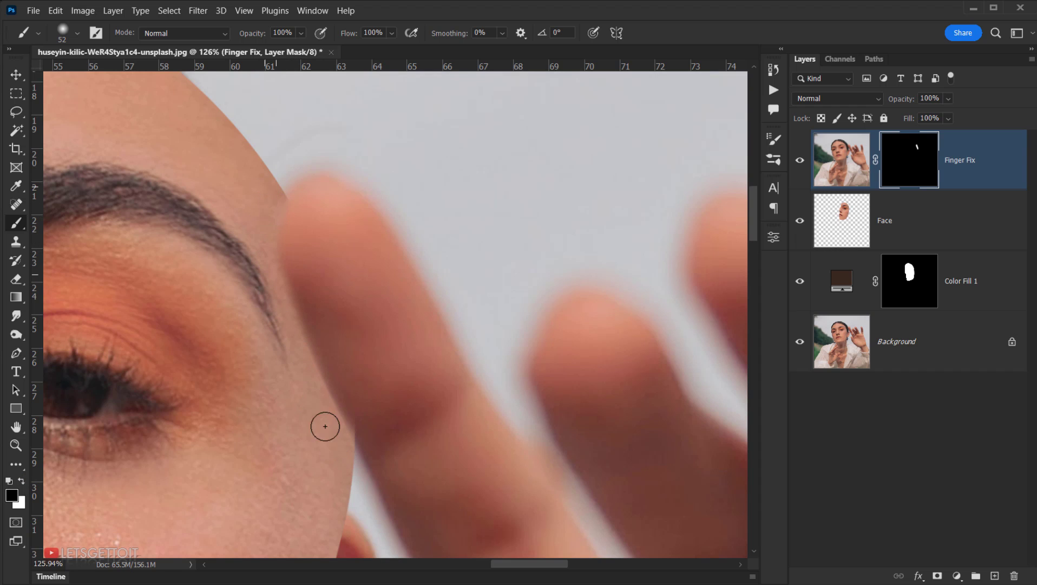
{"action": "key", "text": "x"}
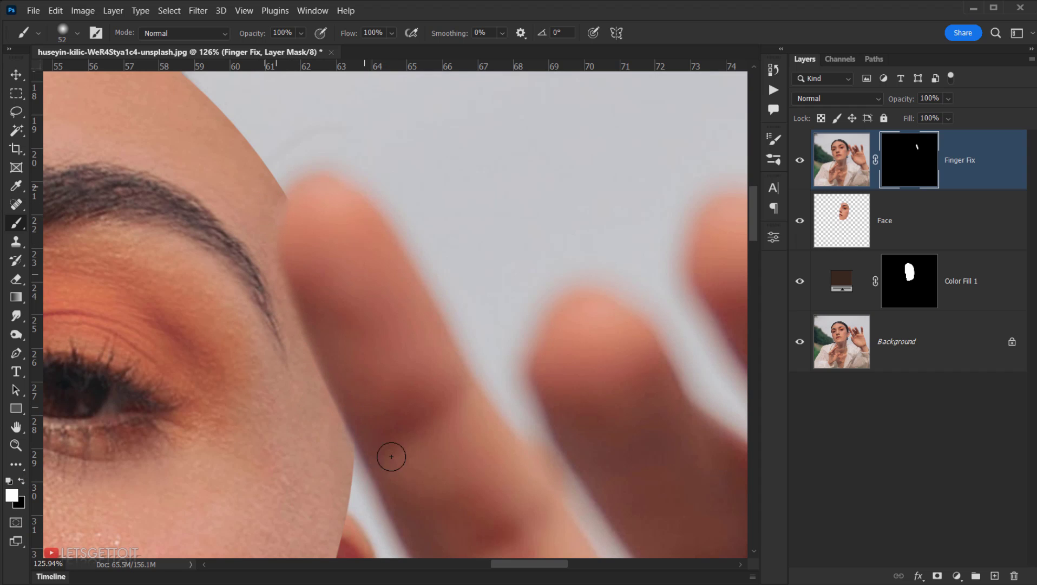
Hide and show the Finger Fix layer to compare the portrait with and without the finger in front of the face
{"action": "scroll", "coordinate": [424, 417], "scroll_direction": "down", "scroll_amount": 8}
{"action": "scroll", "coordinate": [425, 417], "scroll_direction": "down", "scroll_amount": 2}
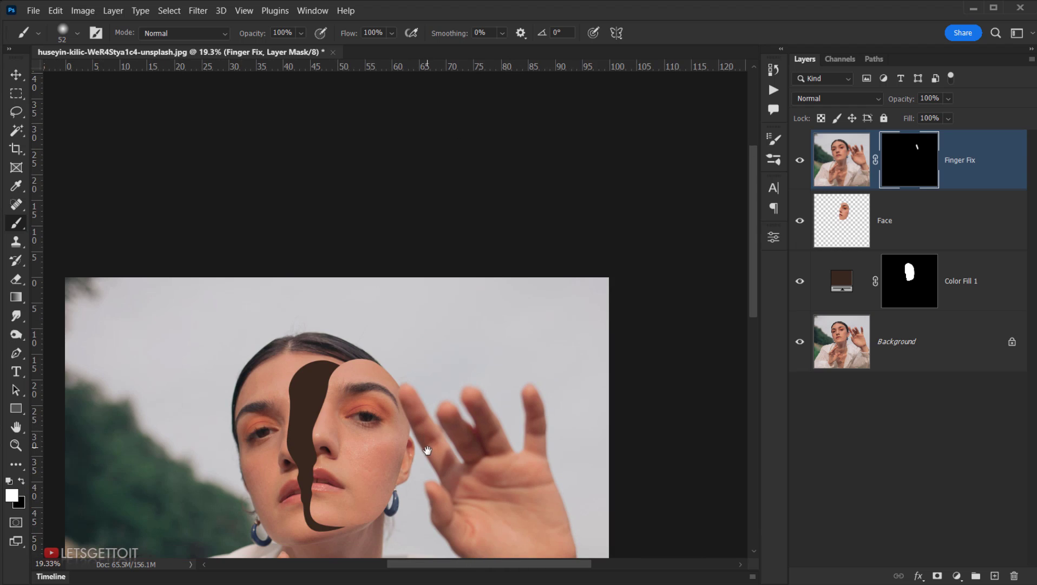
{"action": "left_click", "coordinate": [799, 160]}
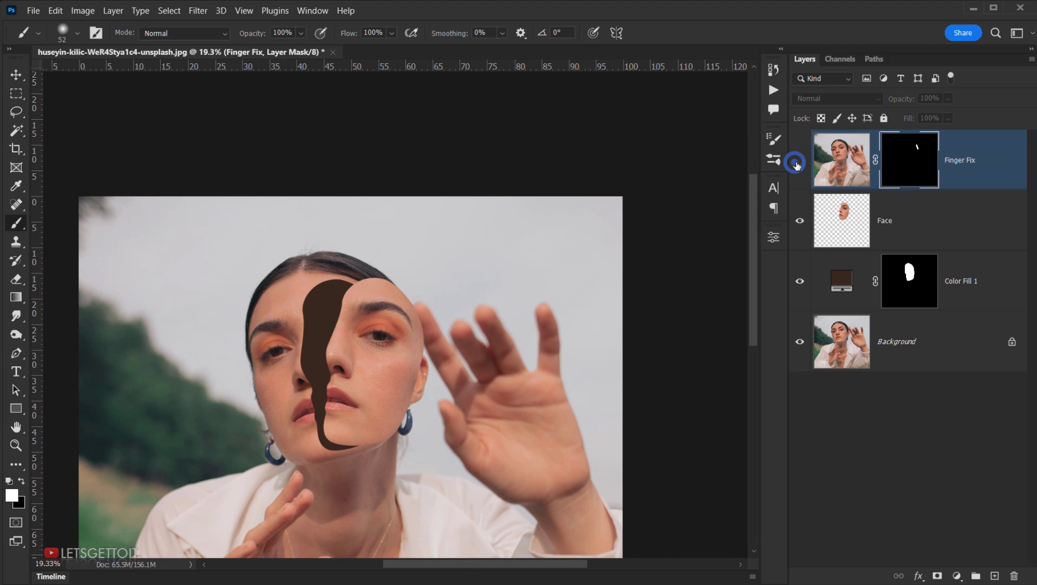
{"action": "left_click", "coordinate": [799, 161]}
{"action": "left_click", "coordinate": [799, 161]}
{"action": "left_click", "coordinate": [799, 161]}
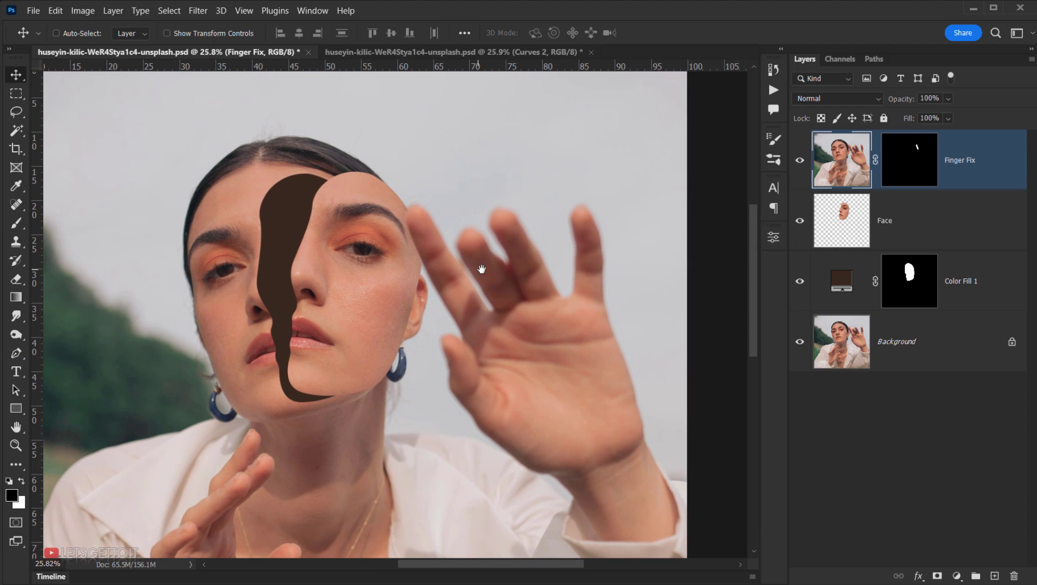
Add an Inner Shadow style to the Color Fill 1 layer and reset its settings to the defaults
{"action": "left_click_drag", "start_coordinate": [481, 269], "coordinate": [548, 242]}
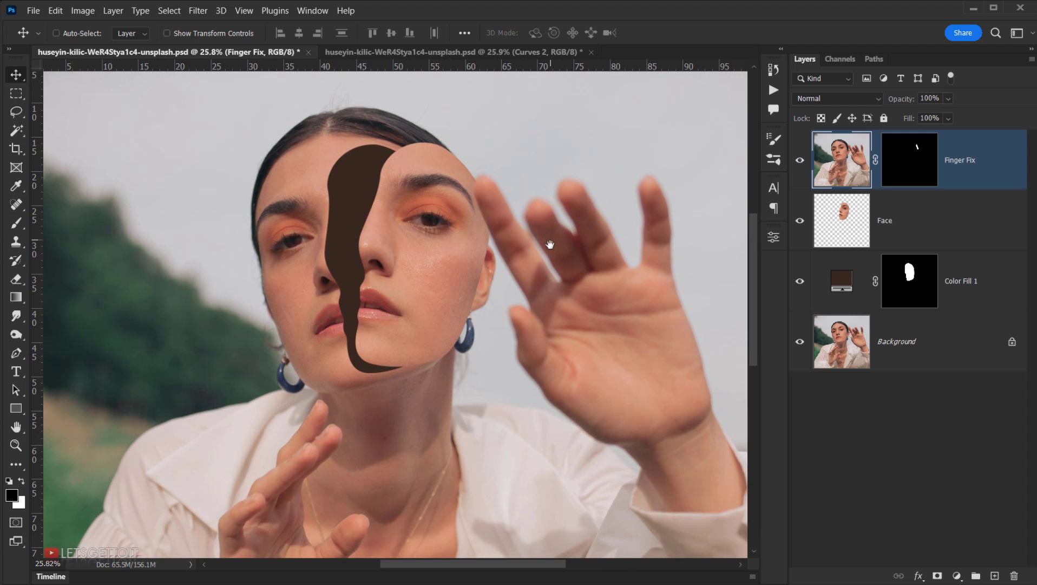
{"action": "left_click", "coordinate": [977, 285]}
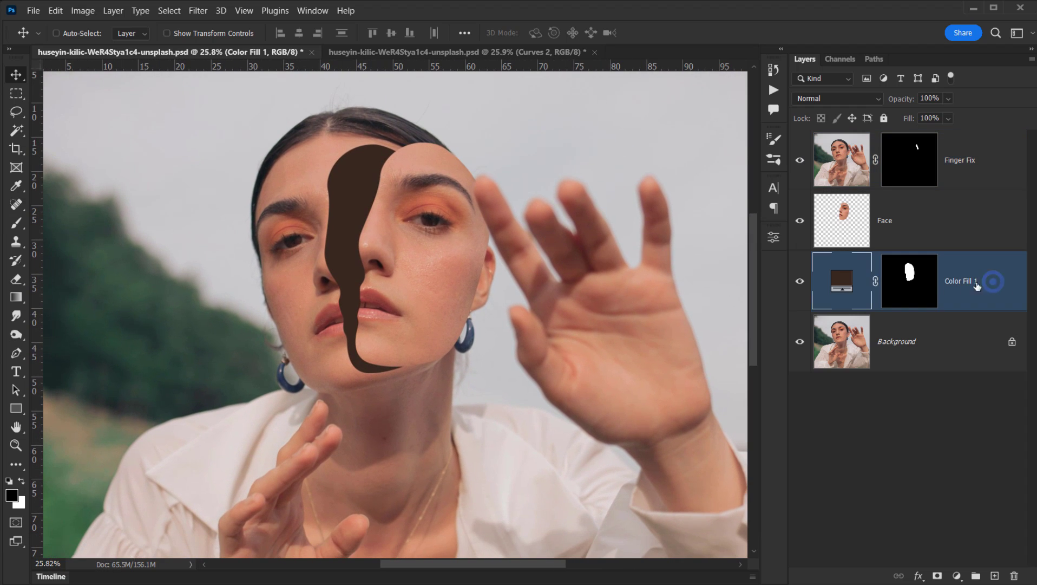
{"action": "left_click", "coordinate": [800, 281]}
{"action": "left_click", "coordinate": [800, 281]}
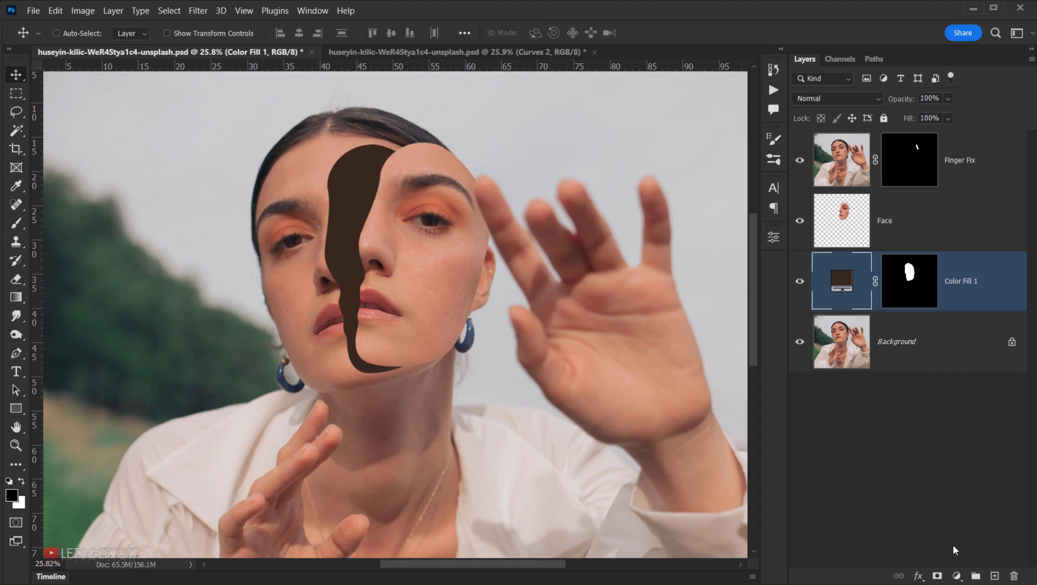
{"action": "left_click", "coordinate": [919, 577]}
{"action": "left_click", "coordinate": [947, 444]}
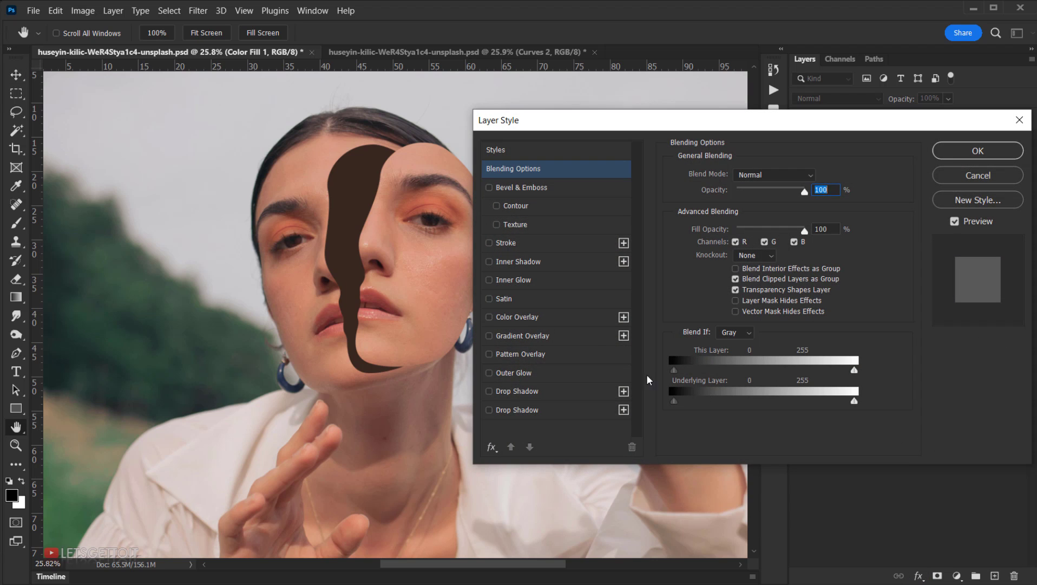
{"action": "left_click", "coordinate": [513, 263]}
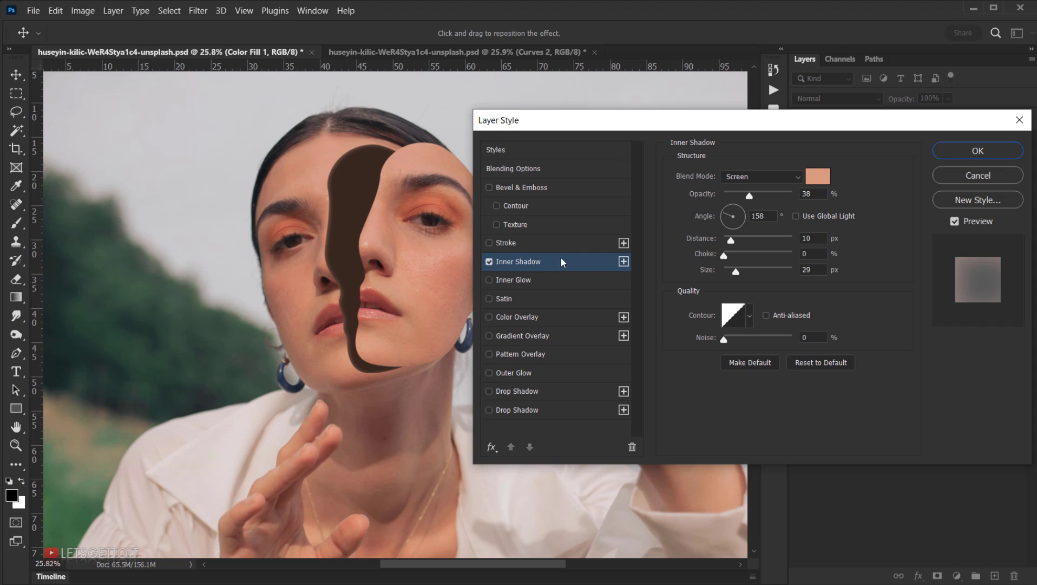
{"action": "left_click", "coordinate": [802, 363]}
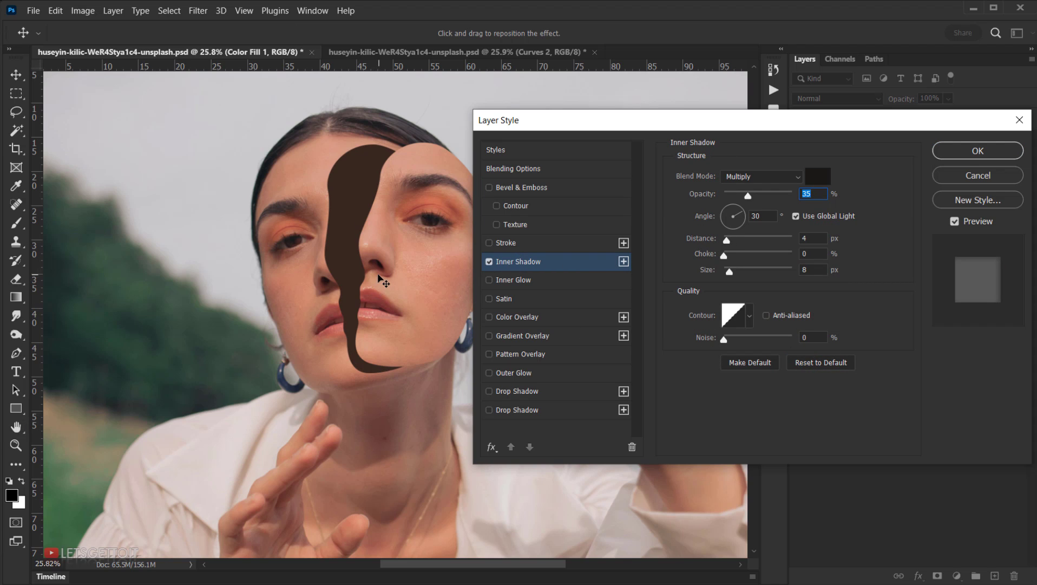
Set the inner shadow to Normal blend mode, 100% opacity, 154° angle, 27 px distance and 0 px size
{"action": "left_click", "coordinate": [376, 254], "text": "ctrl"}
{"action": "left_click", "coordinate": [376, 254], "text": "ctrl"}
{"action": "left_click_drag", "start_coordinate": [375, 254], "coordinate": [276, 282]}
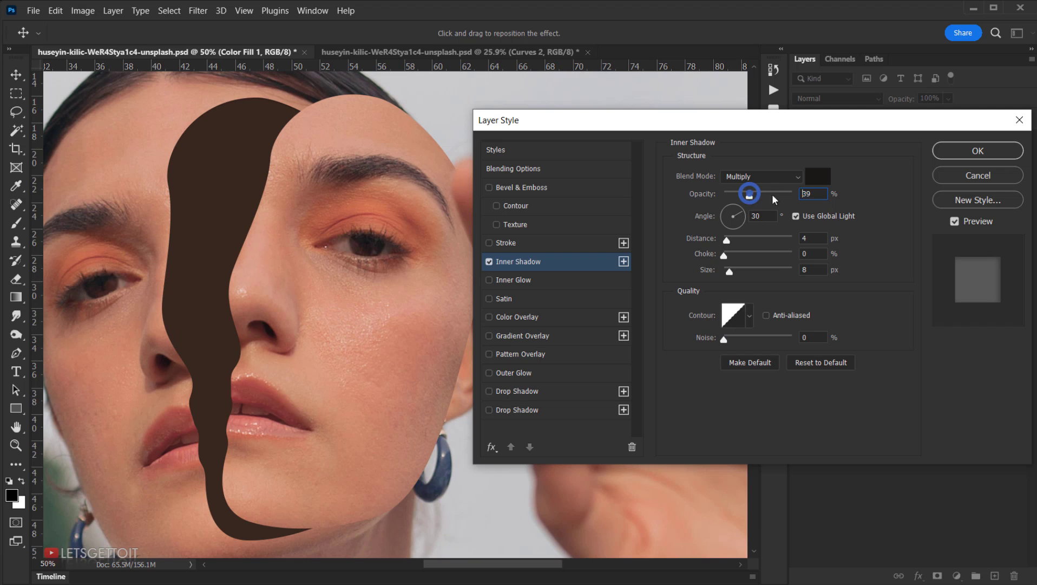
{"action": "left_click_drag", "start_coordinate": [772, 194], "coordinate": [798, 186]}
{"action": "left_click", "coordinate": [776, 176]}
{"action": "left_click", "coordinate": [769, 190]}
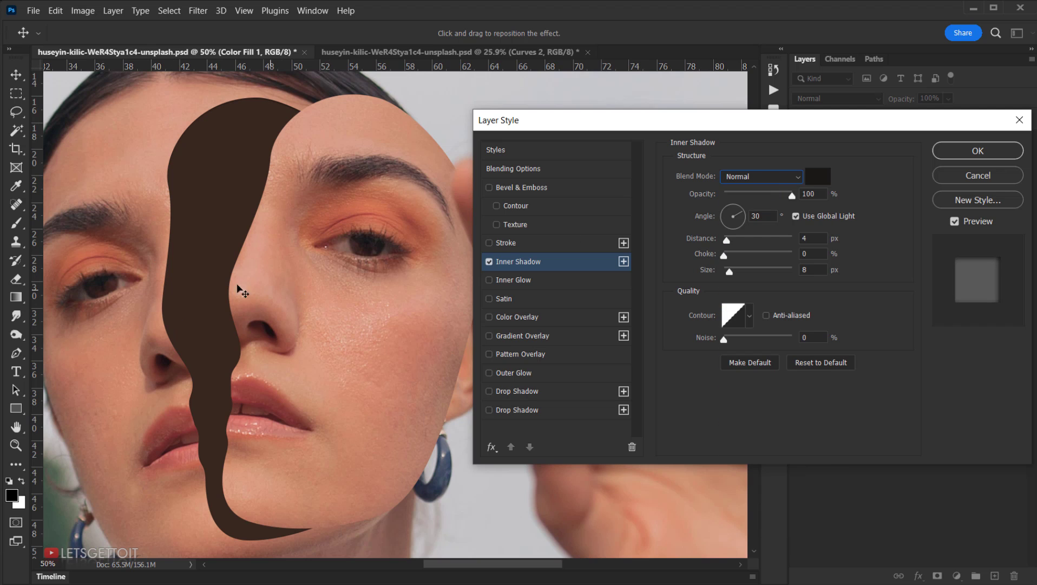
{"action": "left_click_drag", "start_coordinate": [167, 269], "coordinate": [177, 277]}
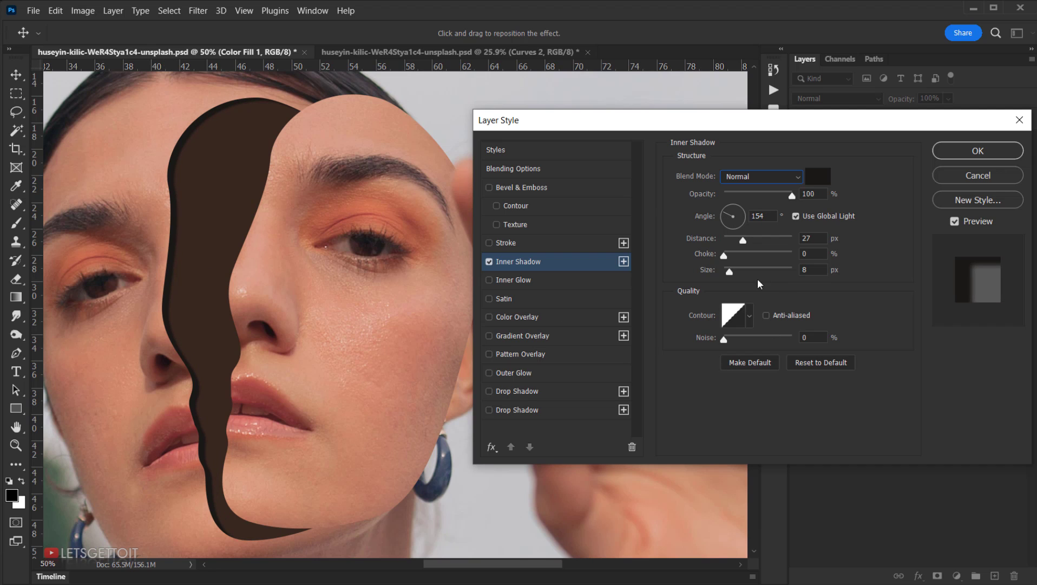
{"action": "left_click_drag", "start_coordinate": [727, 272], "coordinate": [696, 274]}
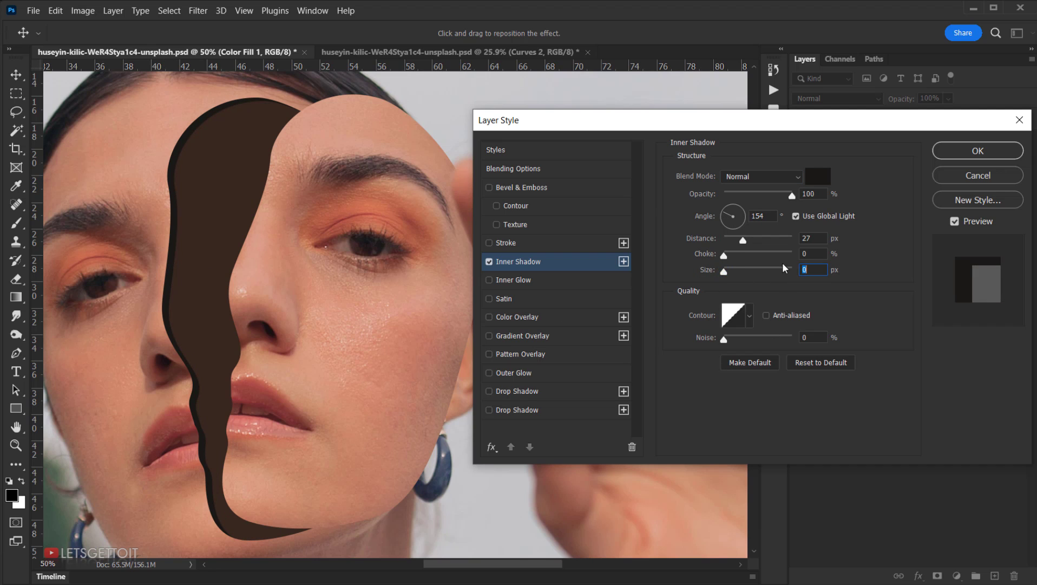
Set the inner shadow colour to brown #754d3d, starting from a skin tone sampled on the face
{"action": "left_click", "coordinate": [823, 186]}
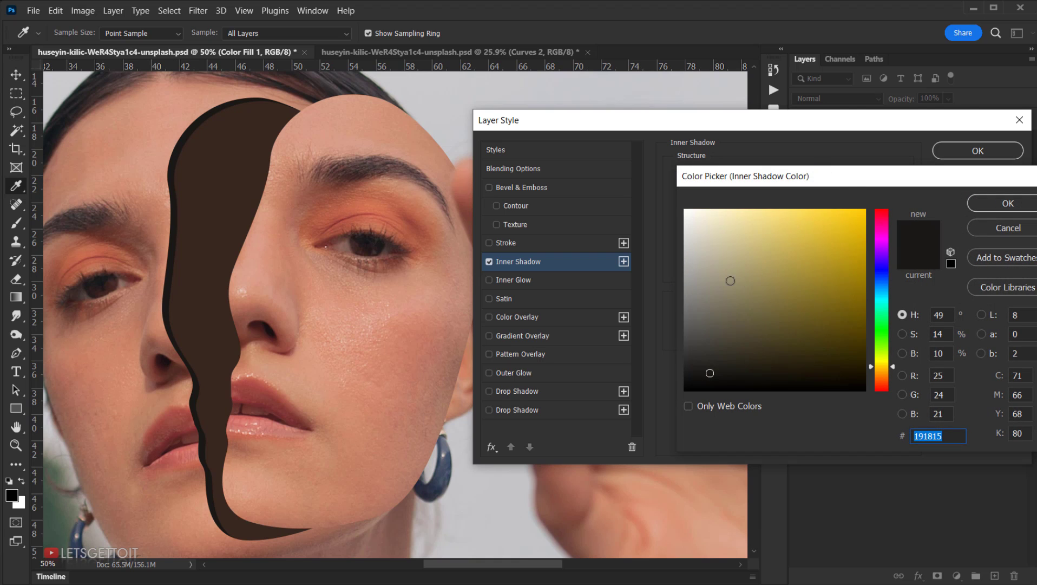
{"action": "left_click", "coordinate": [352, 303]}
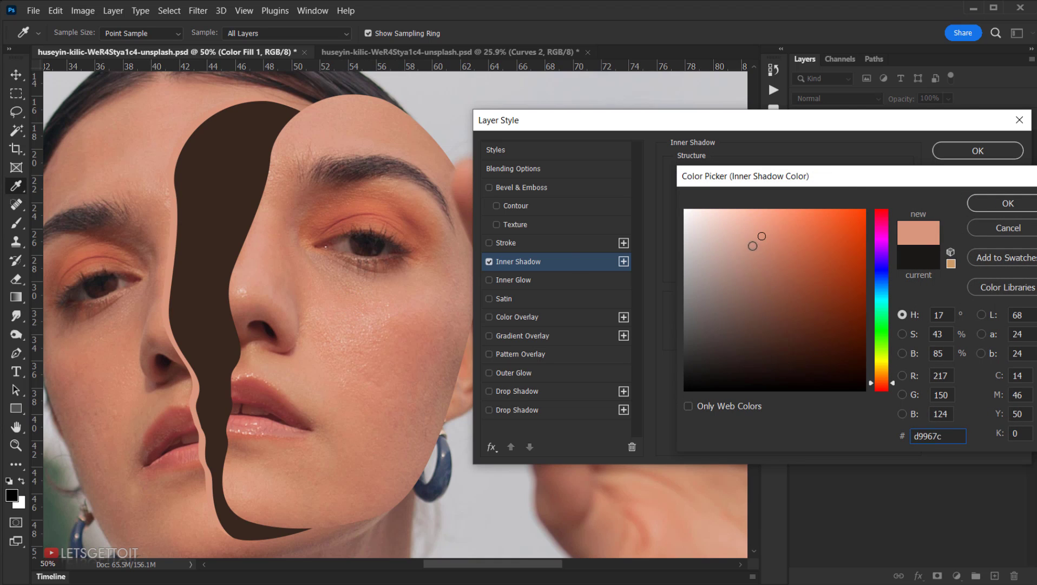
{"action": "mouse_move", "coordinate": [752, 246]}
{"action": "left_mouse_down"}
{"action": "mouse_move", "coordinate": [750, 291]}
{"action": "mouse_move", "coordinate": [769, 297]}
{"action": "left_mouse_up"}
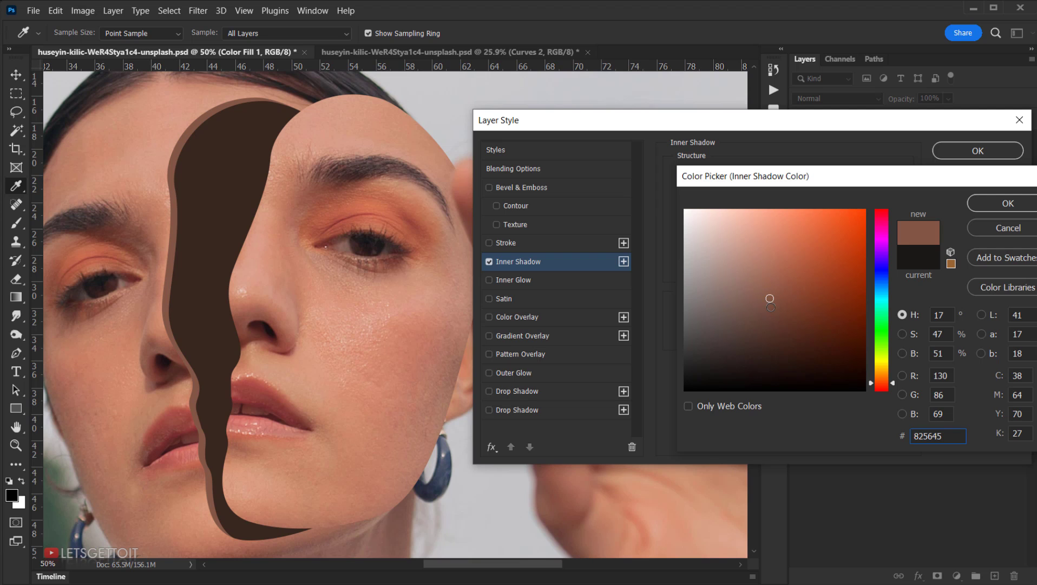
{"action": "left_click", "coordinate": [771, 307]}
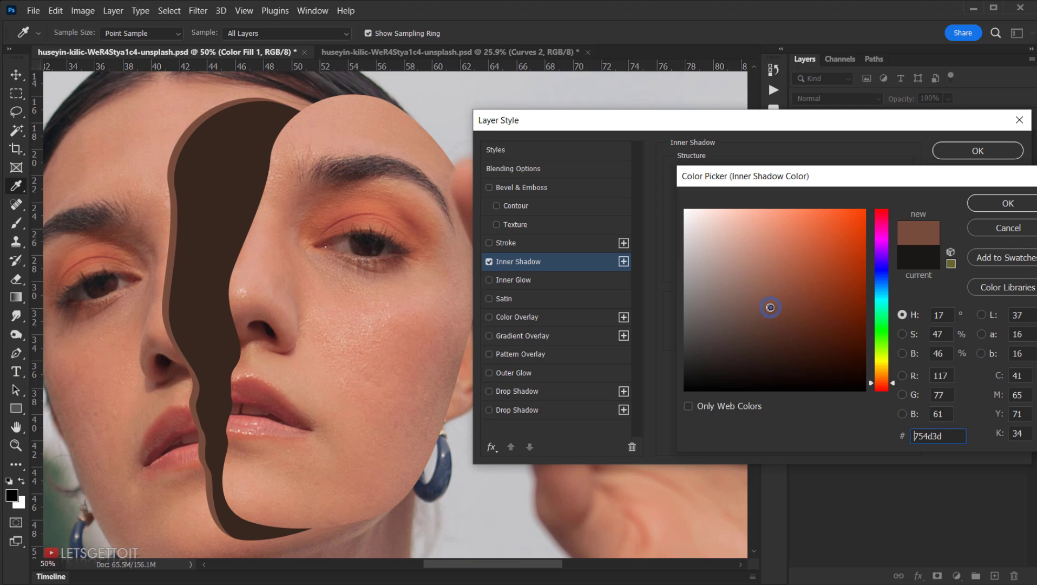
{"action": "left_click", "coordinate": [1028, 209]}
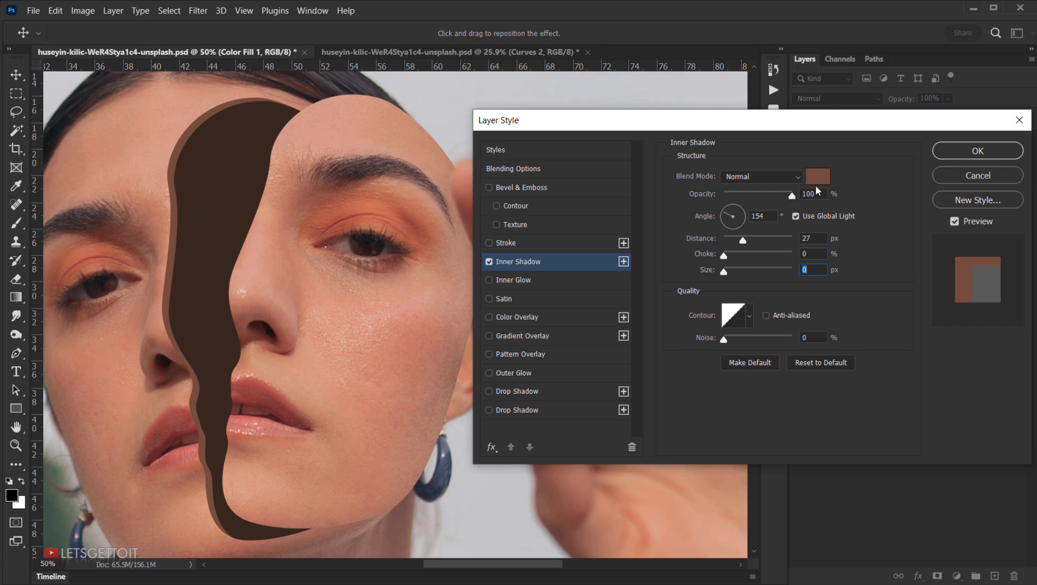
Change the inner shadow colour to the richer brown #764430, apply the layer style and collapse Color Fill 1's effects list
{"action": "left_click", "coordinate": [816, 177]}
{"action": "left_click", "coordinate": [779, 303]}
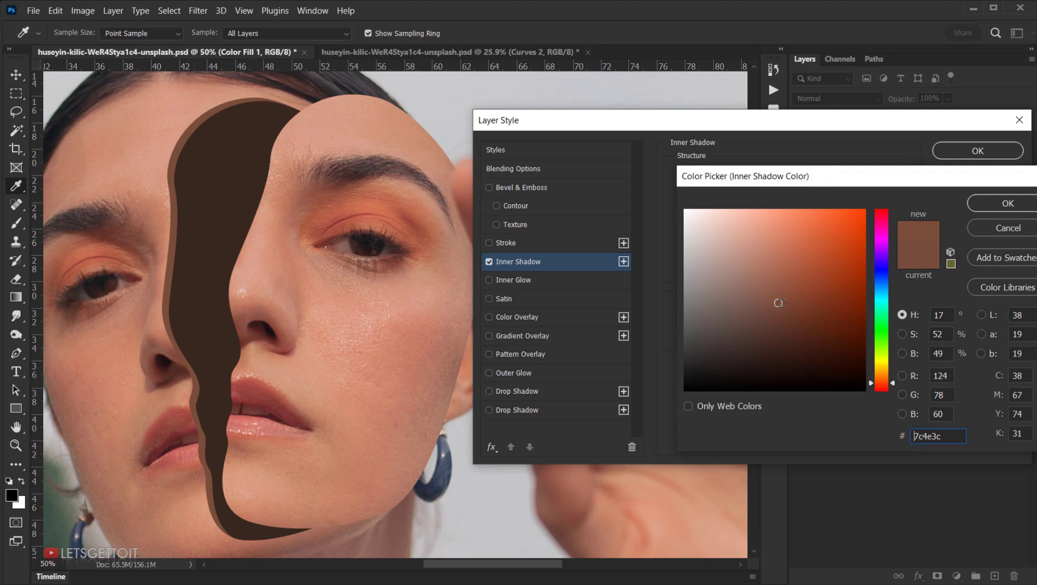
{"action": "left_click", "coordinate": [783, 302]}
{"action": "left_click", "coordinate": [788, 297]}
{"action": "left_click", "coordinate": [792, 306]}
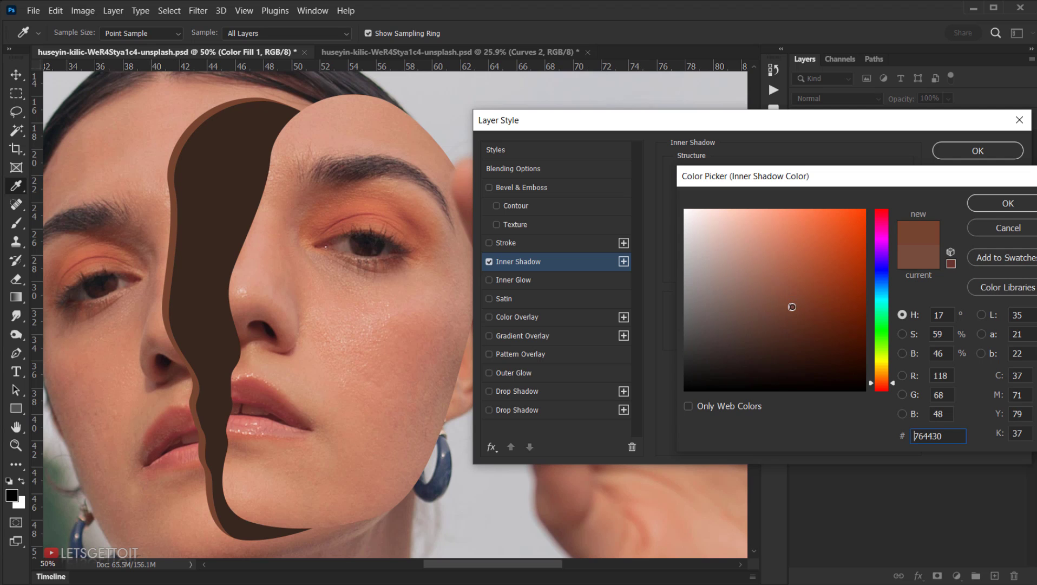
{"action": "left_click", "coordinate": [1021, 210]}
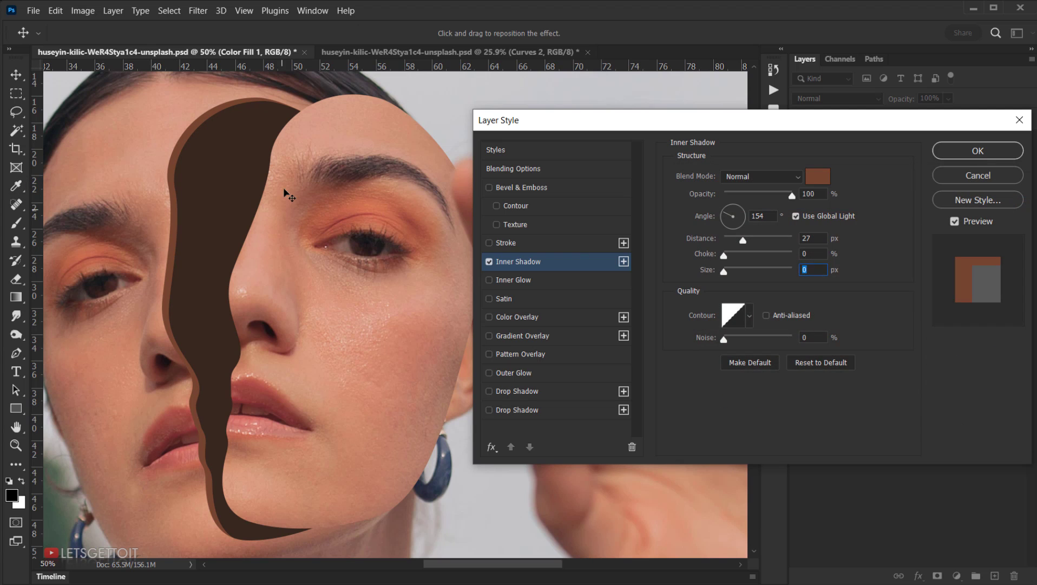
{"action": "left_click", "coordinate": [978, 151]}
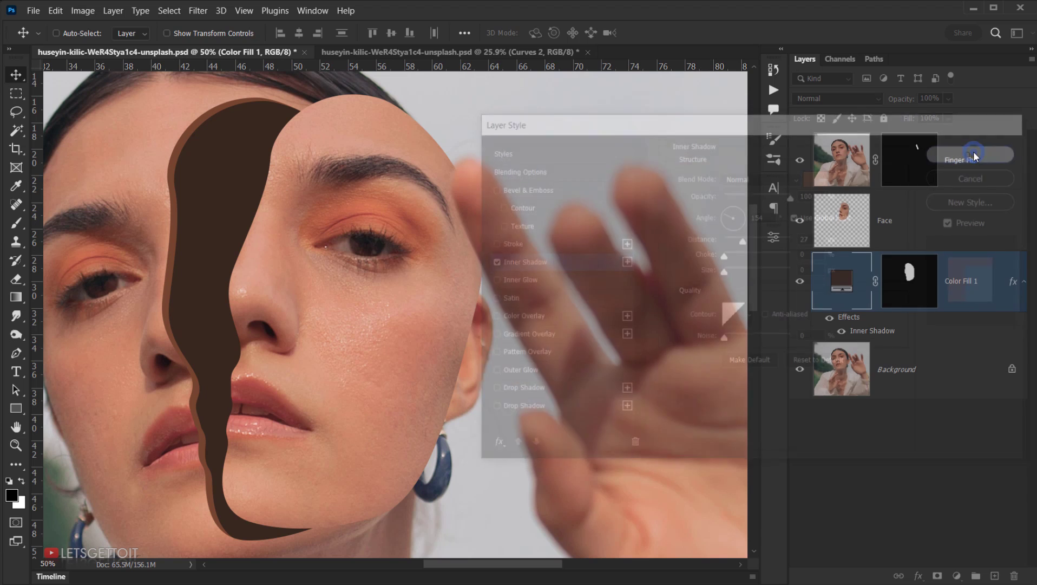
{"action": "scroll", "coordinate": [273, 396], "scroll_direction": "down", "scroll_amount": 2}
{"action": "scroll", "coordinate": [283, 397], "scroll_direction": "down", "scroll_amount": 4}
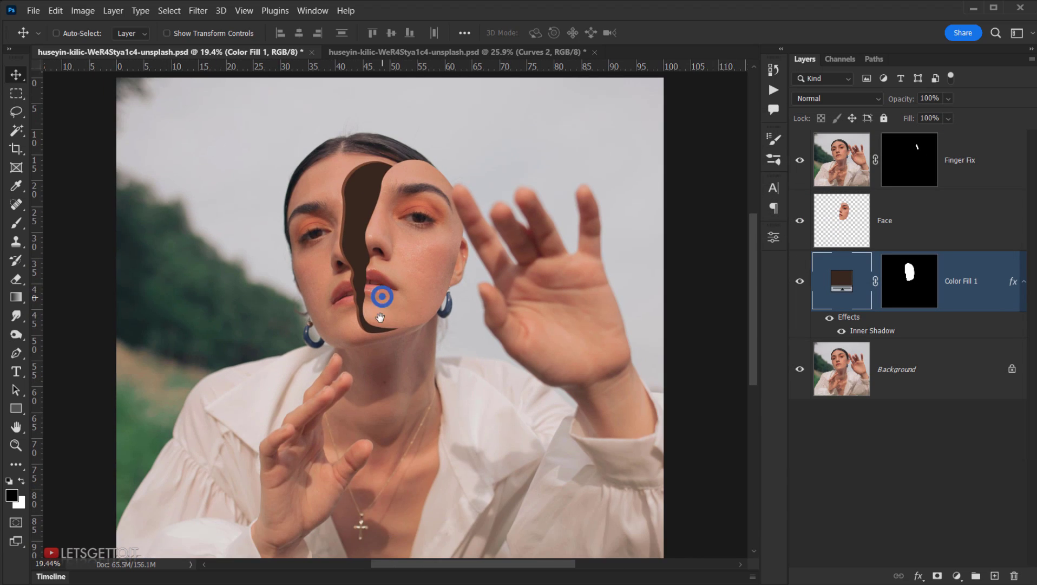
{"action": "mouse_move", "coordinate": [380, 317]}
{"action": "left_mouse_down"}
{"action": "mouse_move", "coordinate": [339, 349]}
{"action": "mouse_move", "coordinate": [308, 354]}
{"action": "mouse_move", "coordinate": [381, 317]}
{"action": "left_mouse_up"}
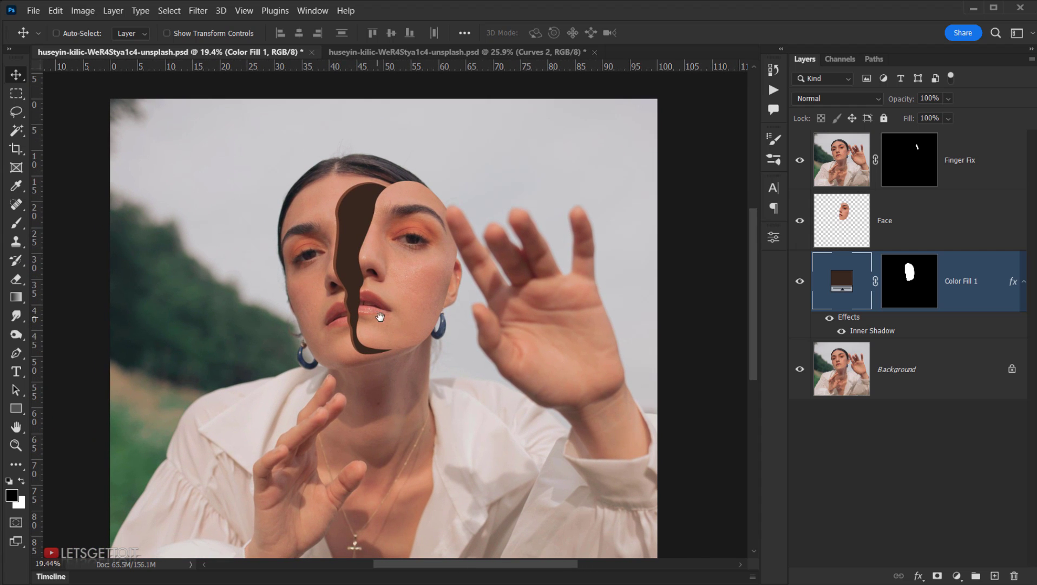
{"action": "left_click", "coordinate": [1024, 282]}
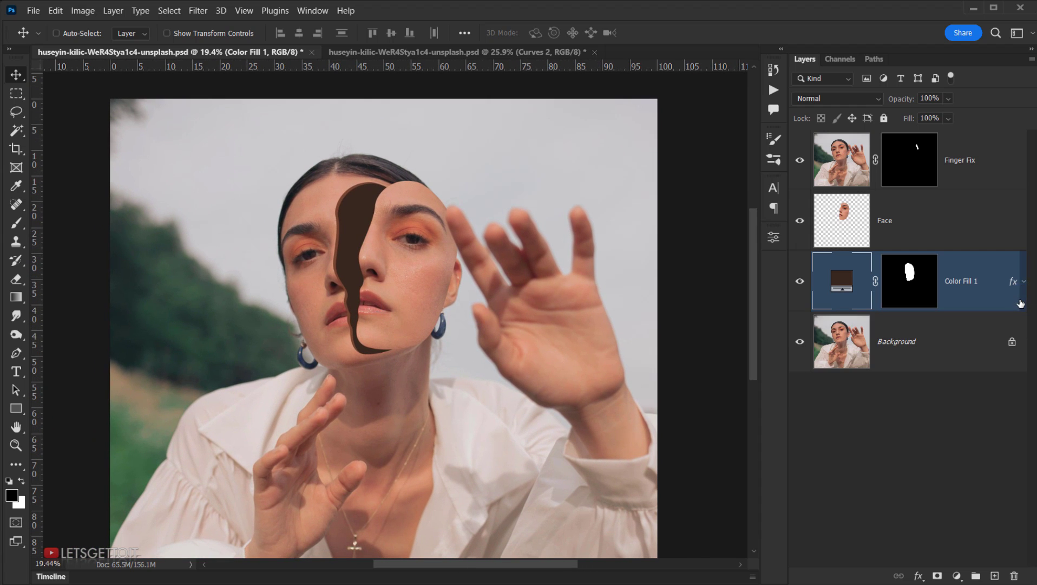
Place 003.png from the Flowerfull folder into the portrait above the Color Fill 1 layer
{"action": "left_click_drag", "start_coordinate": [382, 347], "coordinate": [338, 305]}
{"action": "key", "text": "alt+Tab"}
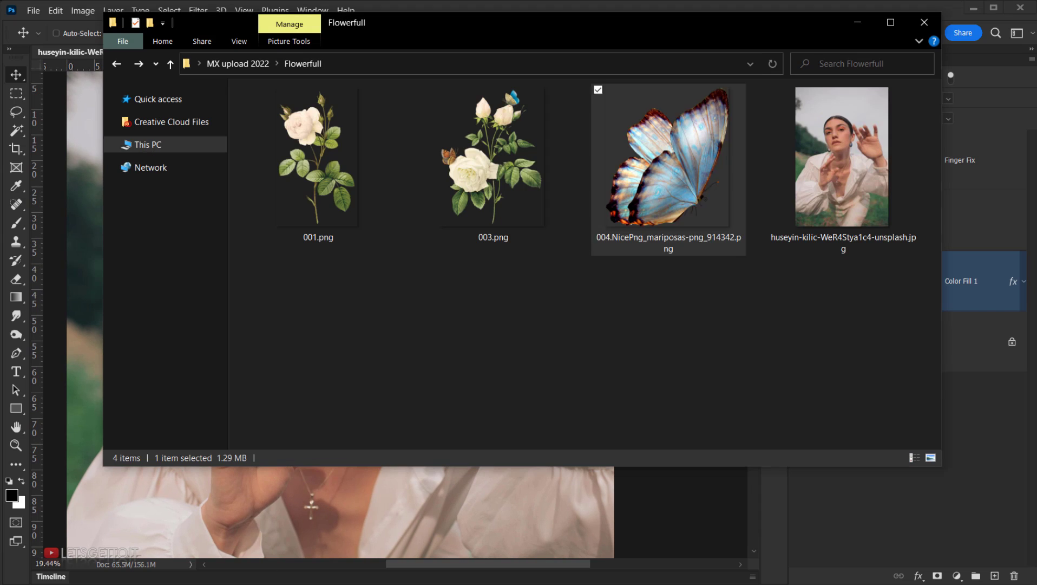
{"action": "left_click", "coordinate": [524, 161]}
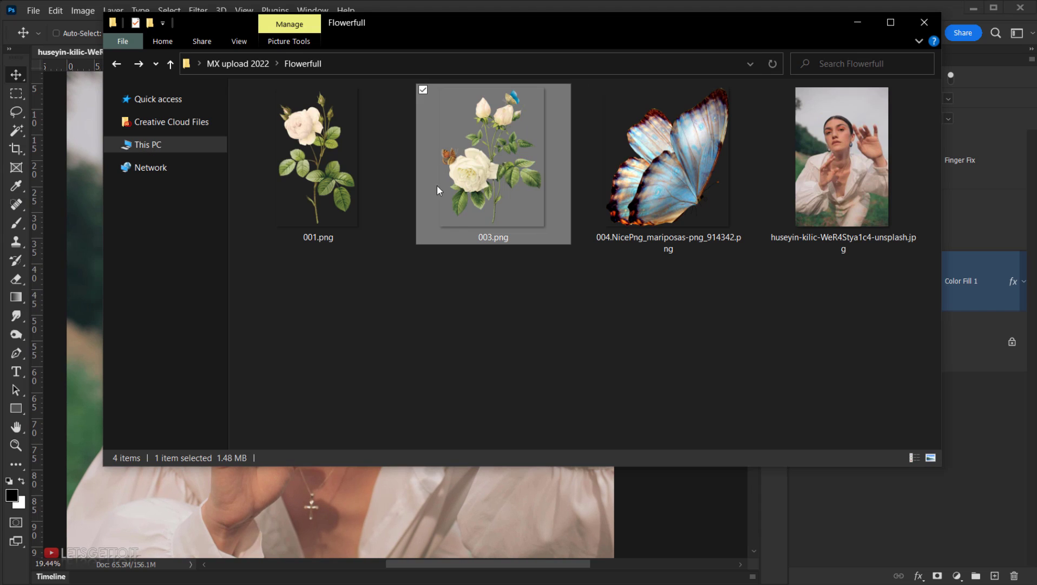
{"action": "left_click_drag", "start_coordinate": [511, 155], "coordinate": [457, 505]}
Enlarge the 003 flowers to 442.21% and tilt them counterclockwise over the dark gap in the face
{"action": "left_click_drag", "start_coordinate": [325, 293], "coordinate": [213, 147]}
{"action": "left_click_drag", "start_coordinate": [413, 239], "coordinate": [408, 176]}
{"action": "left_click_drag", "start_coordinate": [396, 218], "coordinate": [375, 197]}
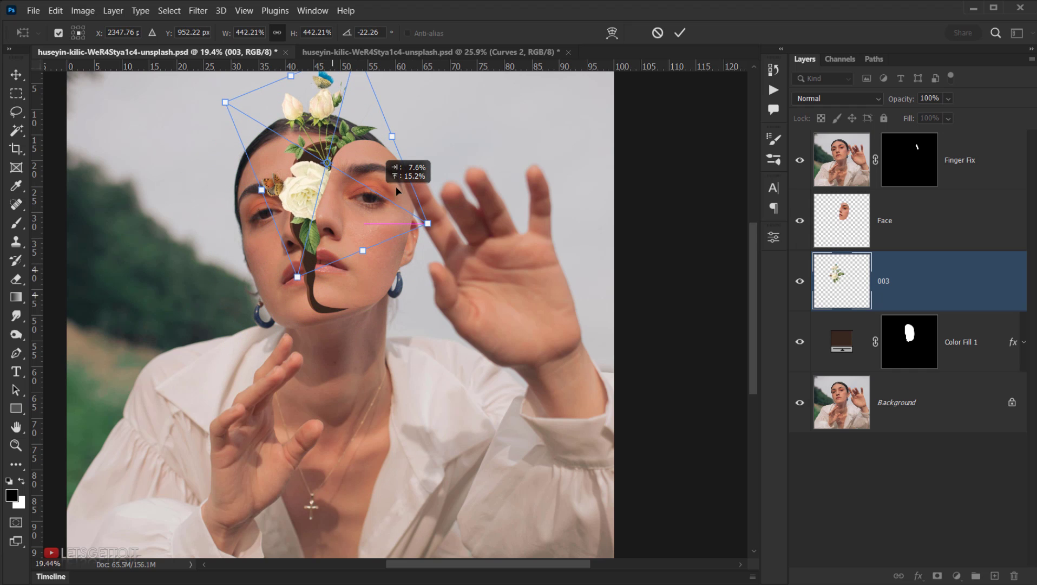
{"action": "left_click_drag", "start_coordinate": [446, 164], "coordinate": [444, 184]}
{"action": "left_click_drag", "start_coordinate": [374, 210], "coordinate": [378, 200]}
Rotate the 003 flowers to -1.37°, settle the large rose in the gap beside the nose, and commit the placement
{"action": "left_click_drag", "start_coordinate": [447, 162], "coordinate": [333, 423]}
{"action": "left_click_drag", "start_coordinate": [447, 345], "coordinate": [449, 355]}
{"action": "left_click_drag", "start_coordinate": [318, 412], "coordinate": [327, 395]}
{"action": "left_click_drag", "start_coordinate": [430, 368], "coordinate": [444, 359]}
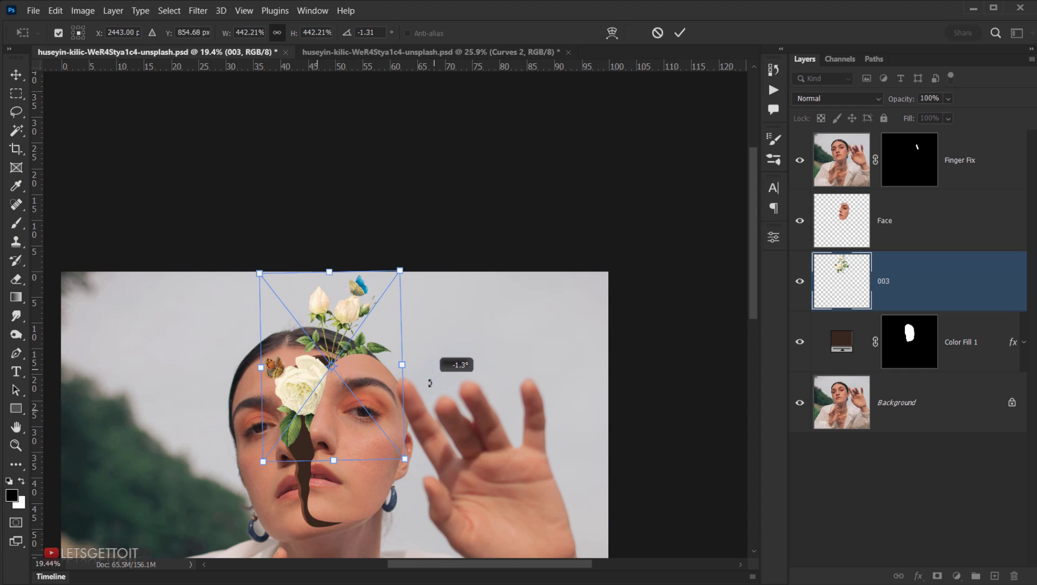
{"action": "left_click_drag", "start_coordinate": [348, 421], "coordinate": [345, 426]}
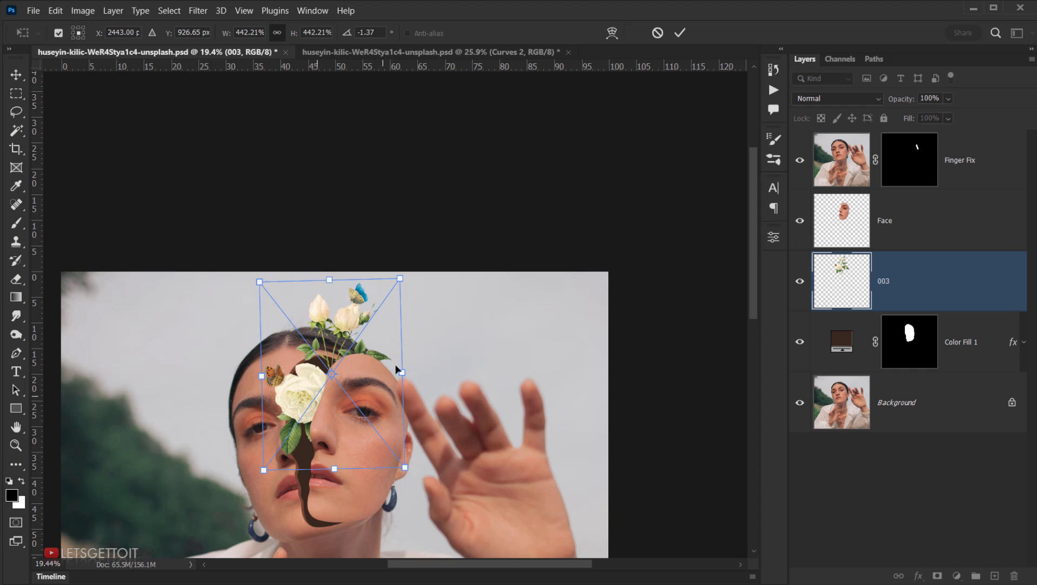
{"action": "left_click", "coordinate": [680, 32]}
{"action": "scroll", "coordinate": [328, 389], "scroll_direction": "up", "scroll_amount": 2}
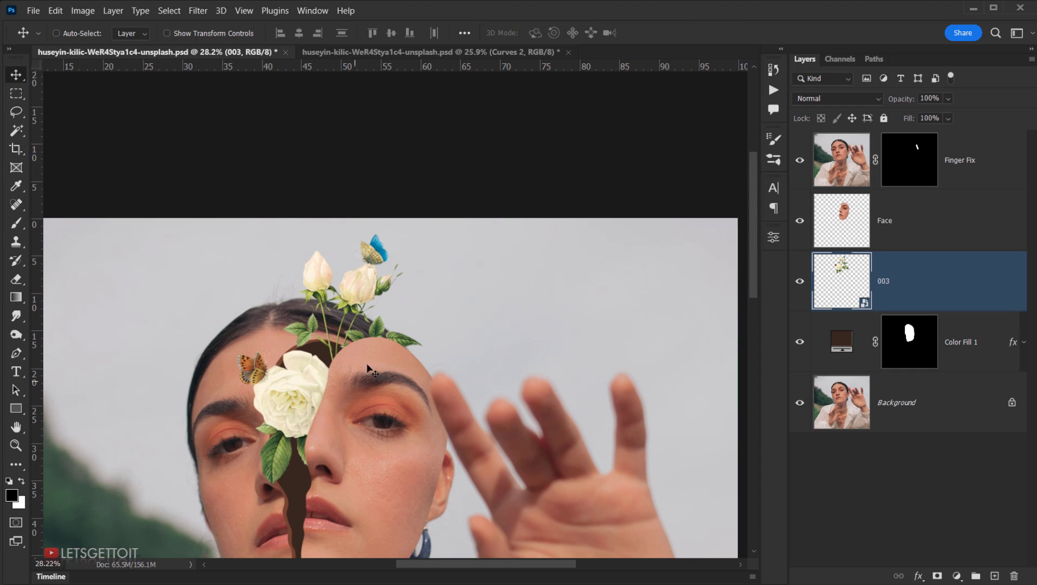
{"action": "left_click_drag", "start_coordinate": [334, 469], "coordinate": [340, 302]}
Place 001.png from the Flowerfull folder into the portrait above the 003 layer
{"action": "left_click", "coordinate": [955, 292]}
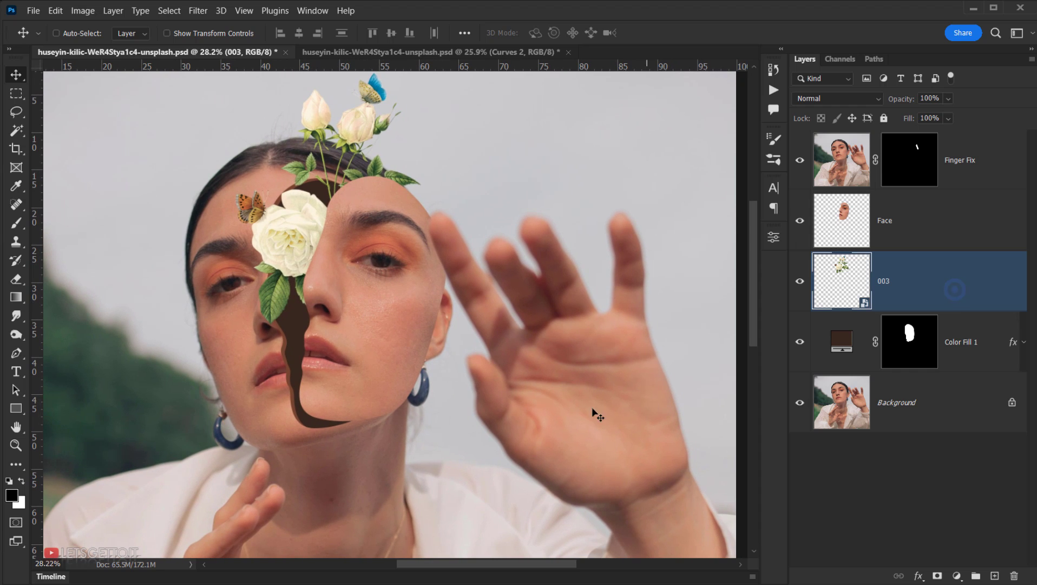
{"action": "key", "text": "alt+Tab"}
{"action": "left_click", "coordinate": [328, 213]}
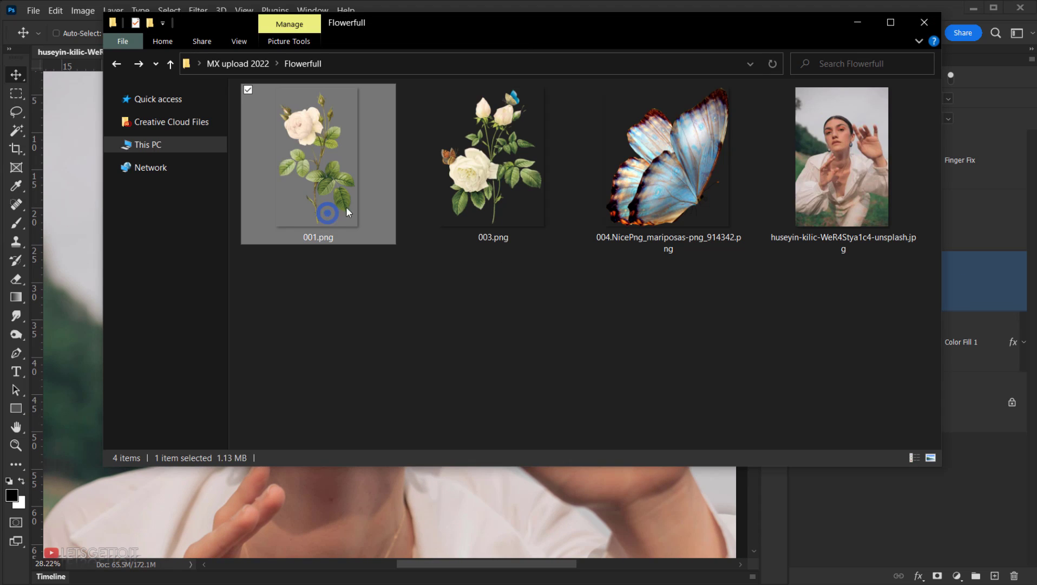
{"action": "left_click_drag", "start_coordinate": [330, 194], "coordinate": [324, 489]}
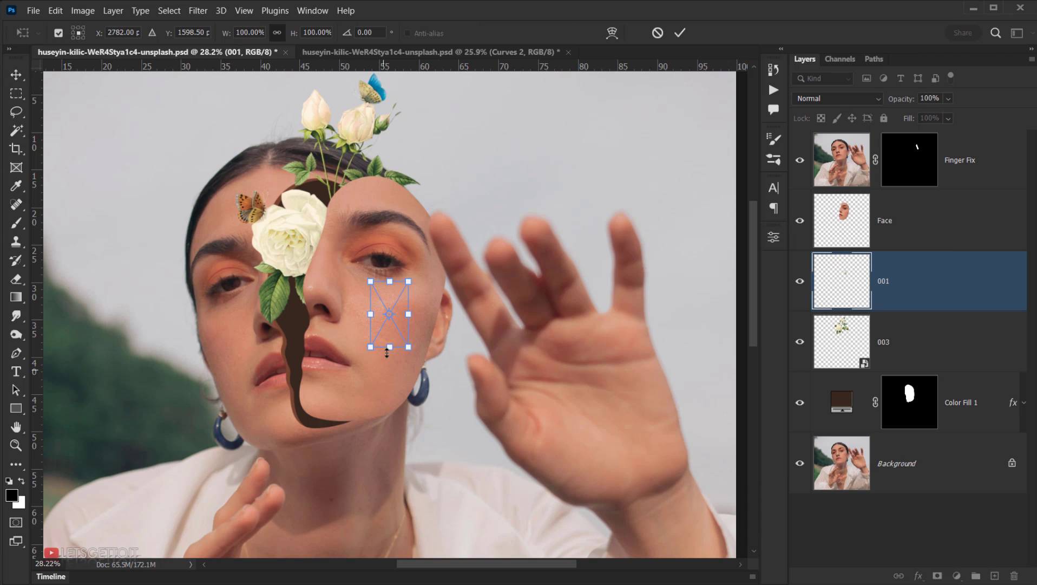
Move the 001 rose over the lower gap, scale it to 203.10%, rotate it -16° and flip it horizontally
{"action": "left_click_drag", "start_coordinate": [393, 324], "coordinate": [288, 373]}
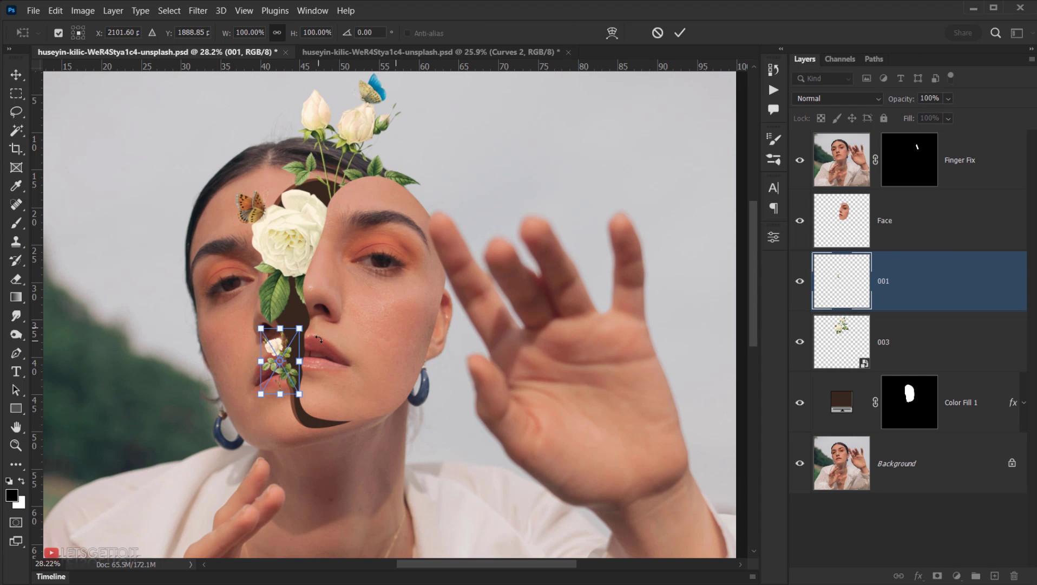
{"action": "left_click_drag", "start_coordinate": [301, 328], "coordinate": [339, 215]}
{"action": "right_click", "coordinate": [310, 302]}
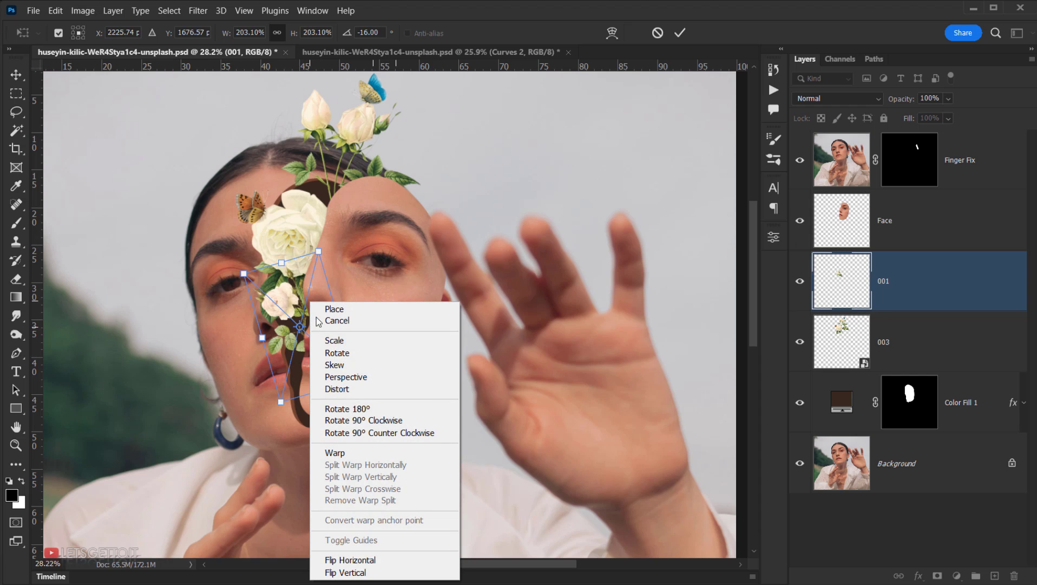
{"action": "left_click", "coordinate": [351, 559]}
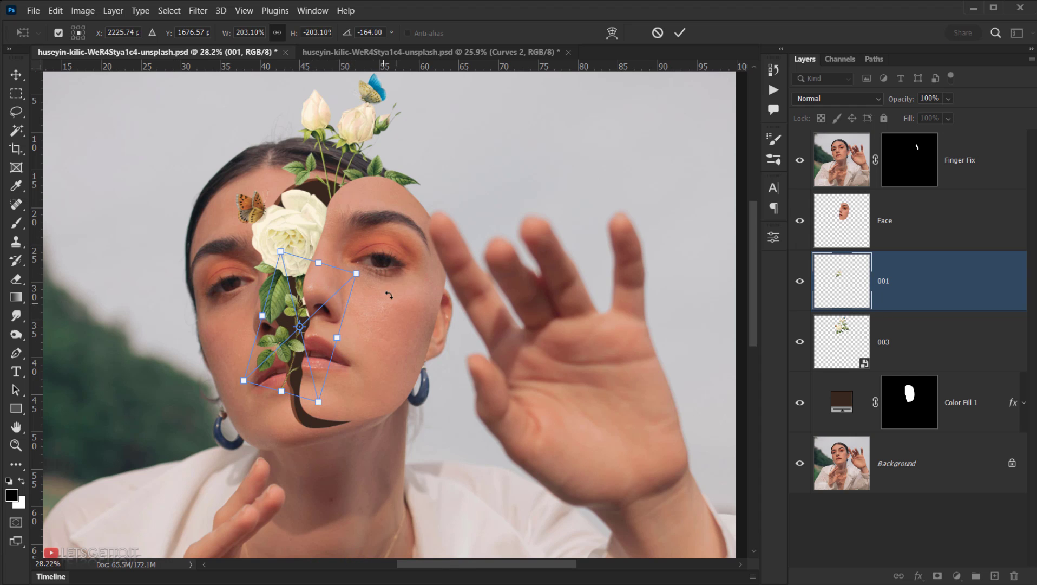
Scale the 001 rose to 265.86%, rotate it to 139.69° so it follows the gap beside the mouth, and commit the placement
{"action": "left_click_drag", "start_coordinate": [352, 237], "coordinate": [363, 245]}
{"action": "left_click_drag", "start_coordinate": [333, 333], "coordinate": [350, 391]}
{"action": "left_click_drag", "start_coordinate": [419, 331], "coordinate": [418, 301]}
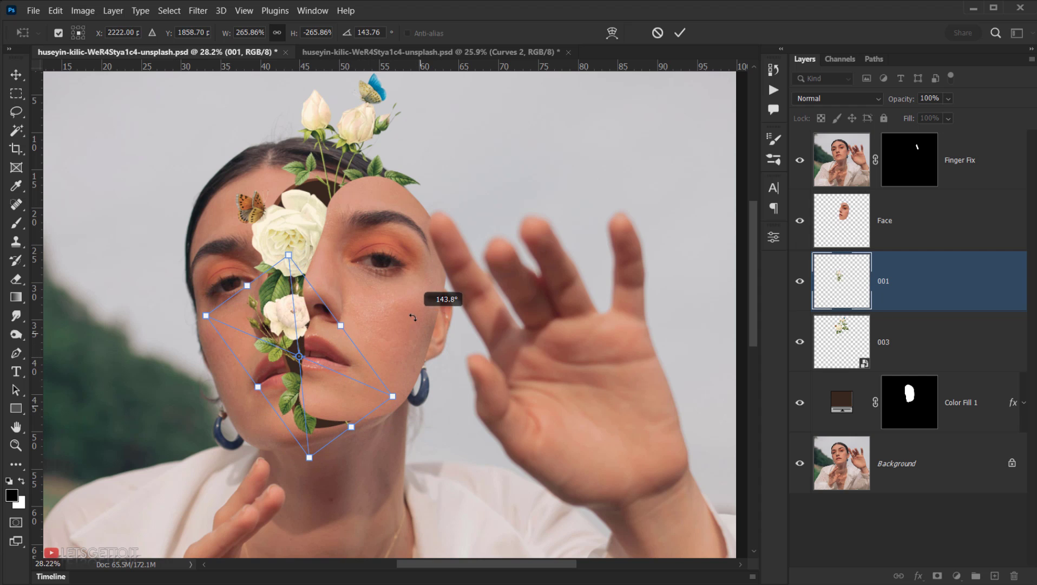
{"action": "left_click_drag", "start_coordinate": [343, 394], "coordinate": [343, 400]}
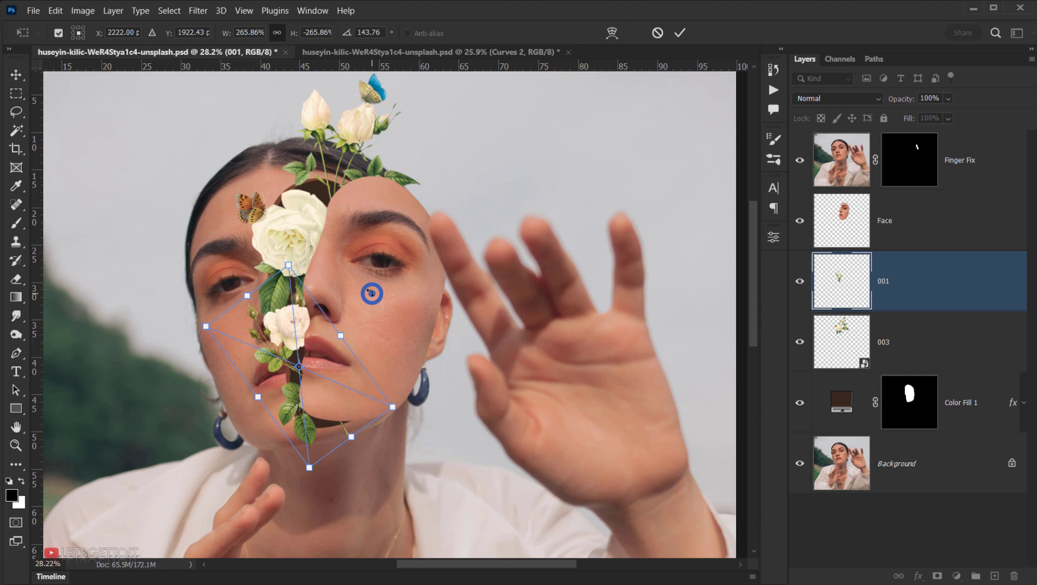
{"action": "left_click_drag", "start_coordinate": [371, 294], "coordinate": [359, 290]}
{"action": "left_click_drag", "start_coordinate": [339, 383], "coordinate": [334, 375]}
{"action": "mouse_move", "coordinate": [417, 334]}
{"action": "left_mouse_down"}
{"action": "mouse_move", "coordinate": [428, 307]}
{"action": "mouse_move", "coordinate": [414, 347]}
{"action": "left_mouse_up"}
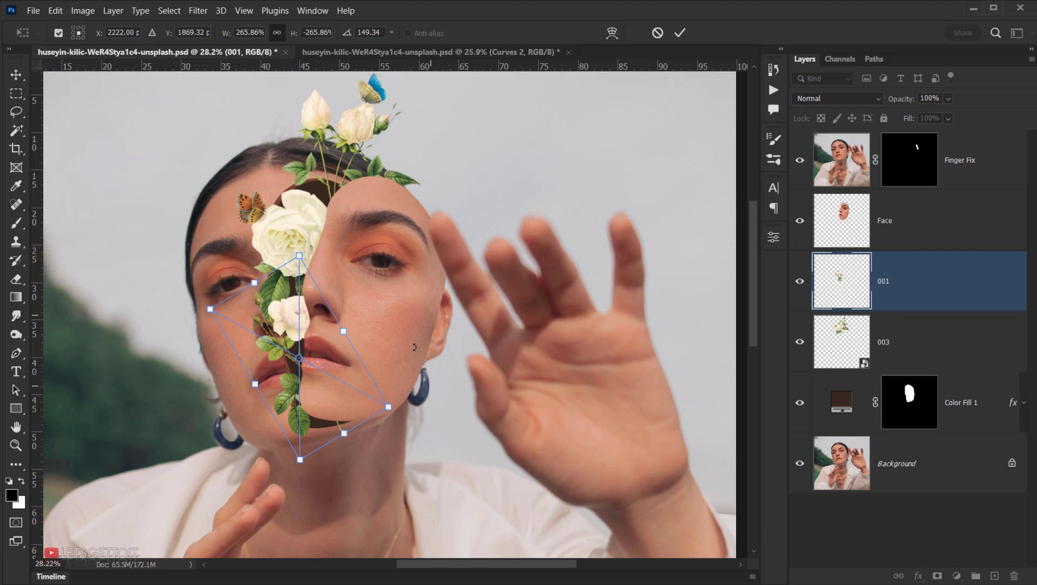
{"action": "left_click_drag", "start_coordinate": [331, 375], "coordinate": [331, 379]}
{"action": "left_click_drag", "start_coordinate": [375, 294], "coordinate": [361, 286]}
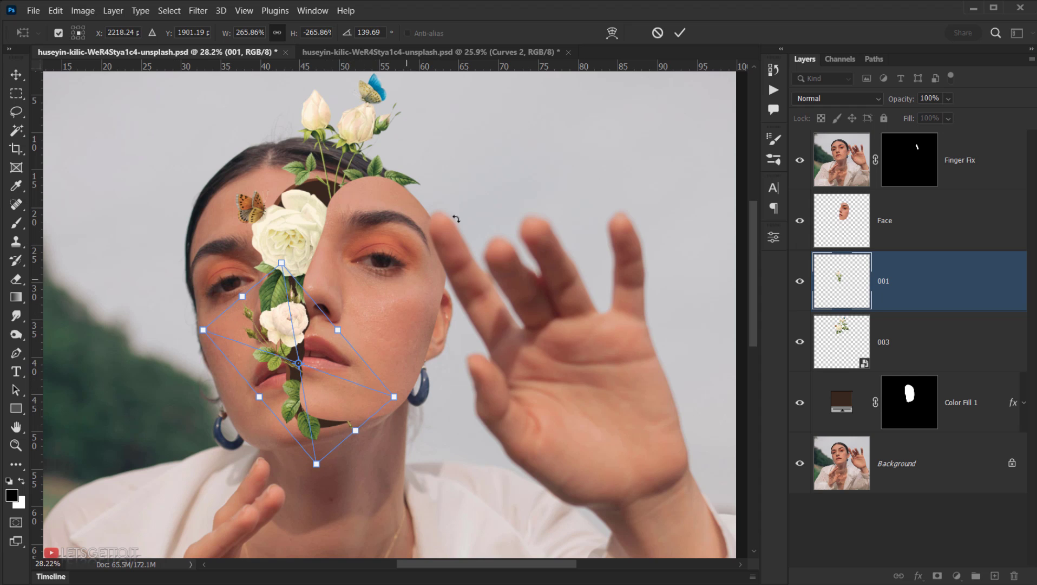
{"action": "left_click", "coordinate": [680, 33]}
Add a layer mask to the 001 layer and choose the Brush tool for painting on it
{"action": "scroll", "coordinate": [322, 362], "scroll_direction": "up", "scroll_amount": 5}
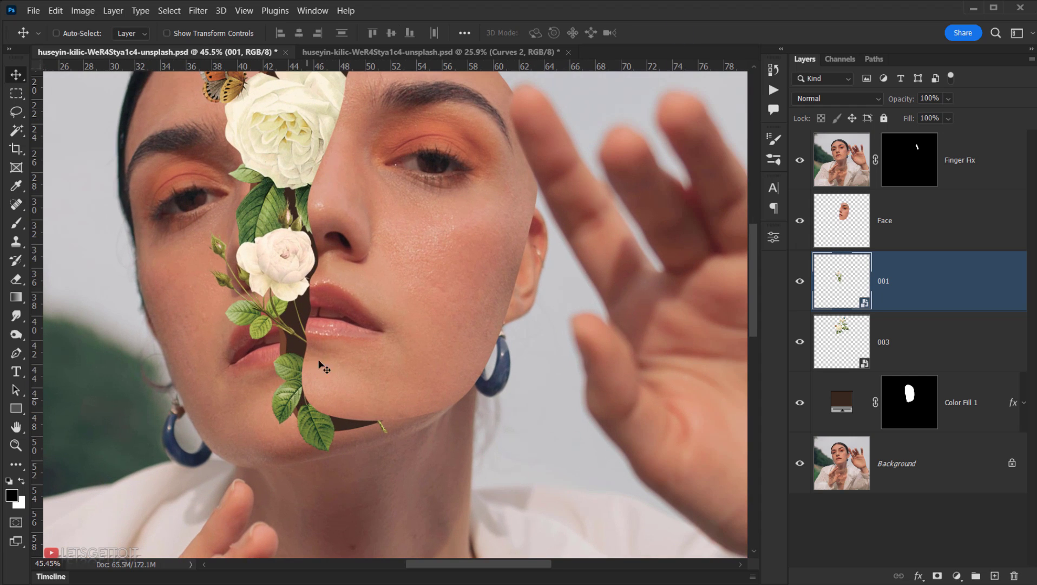
{"action": "scroll", "coordinate": [364, 379], "scroll_direction": "down", "scroll_amount": 3}
{"action": "scroll", "coordinate": [363, 378], "scroll_direction": "right", "scroll_amount": 3}
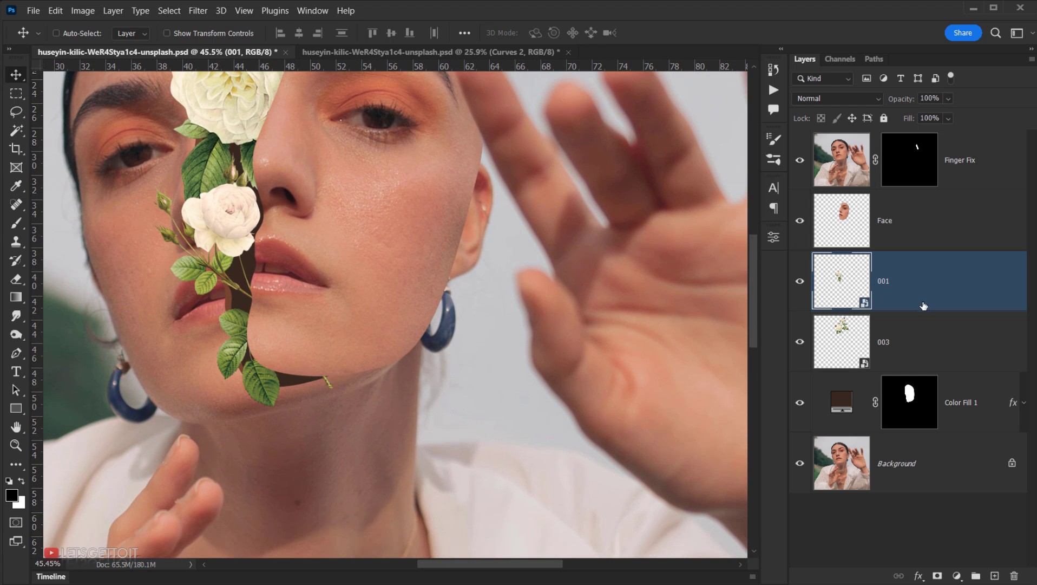
{"action": "left_click", "coordinate": [938, 576]}
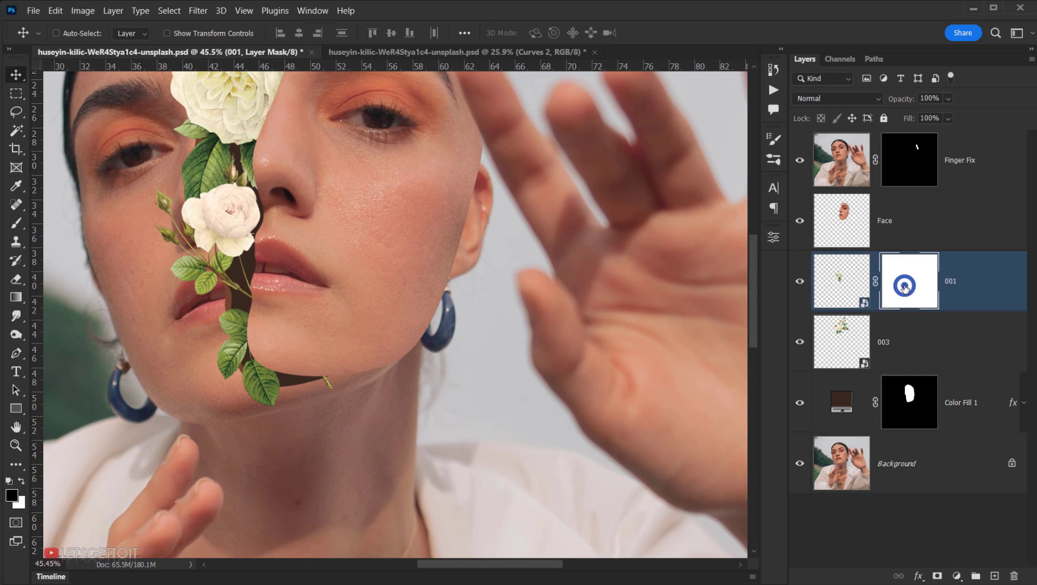
{"action": "left_click_drag", "start_coordinate": [16, 222], "coordinate": [109, 228]}
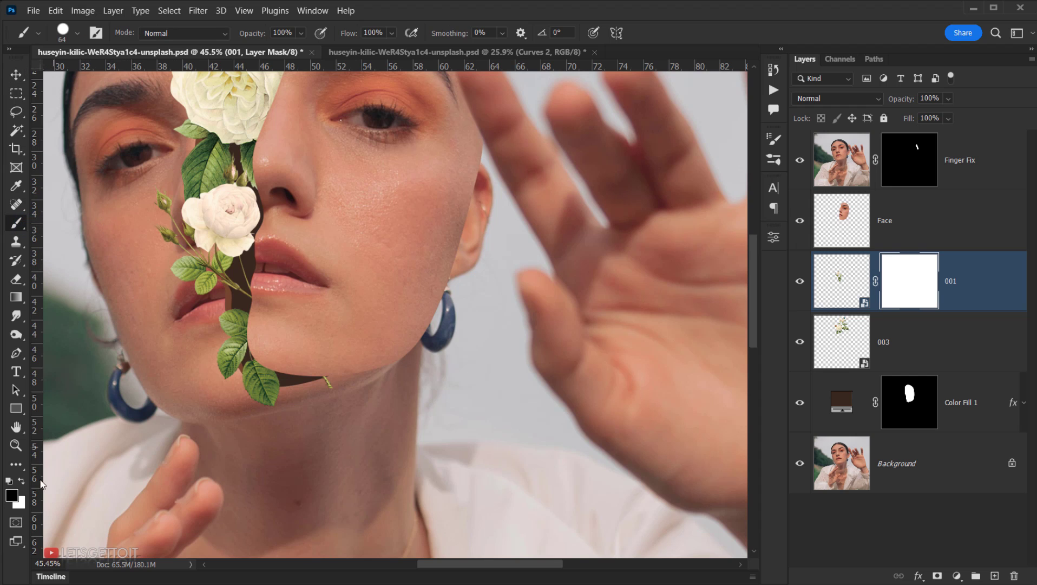
Mask out the 001 stem tip that overhangs the end of the gap below the chin, restoring the tip inside the gap with white
{"action": "scroll", "coordinate": [319, 387], "scroll_direction": "up", "scroll_amount": 3, "text": "alt"}
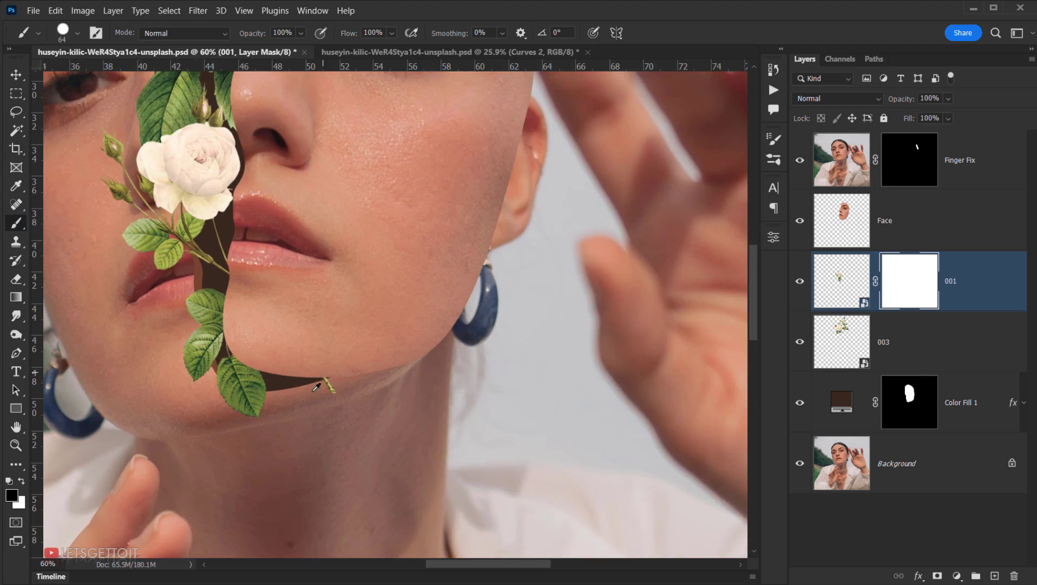
{"action": "right_click", "coordinate": [331, 394], "text": "alt"}
{"action": "left_click", "coordinate": [341, 399]}
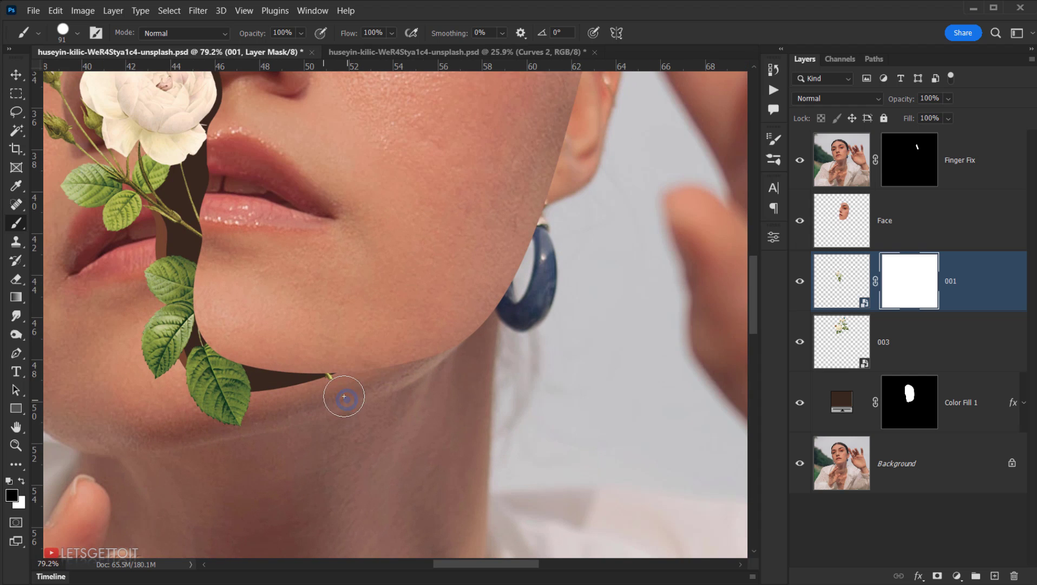
{"action": "scroll", "coordinate": [341, 393], "scroll_direction": "up", "scroll_amount": 3, "text": "alt"}
{"action": "right_click", "coordinate": [339, 375], "text": "alt"}
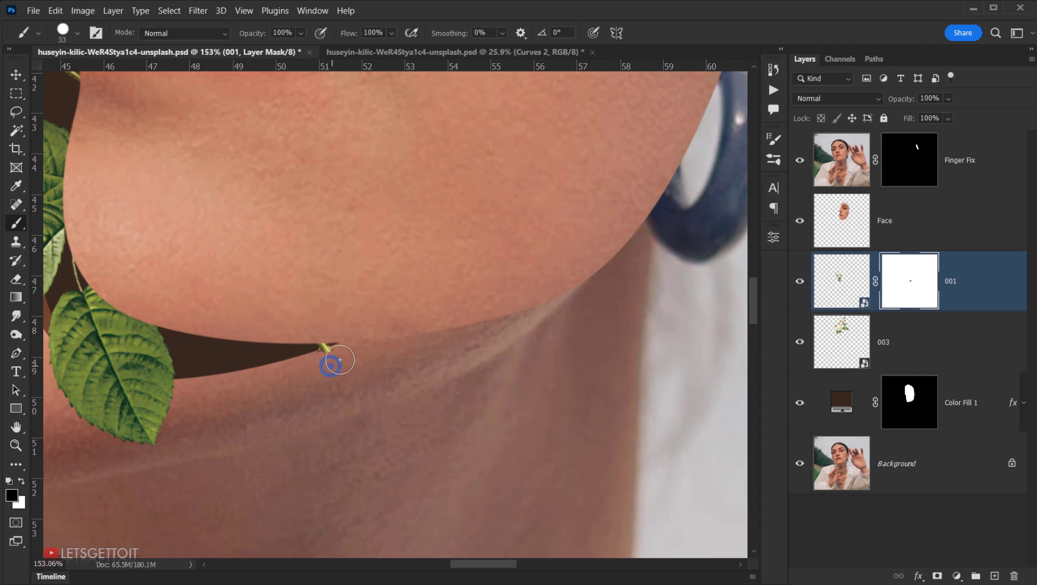
{"action": "left_click", "coordinate": [328, 352]}
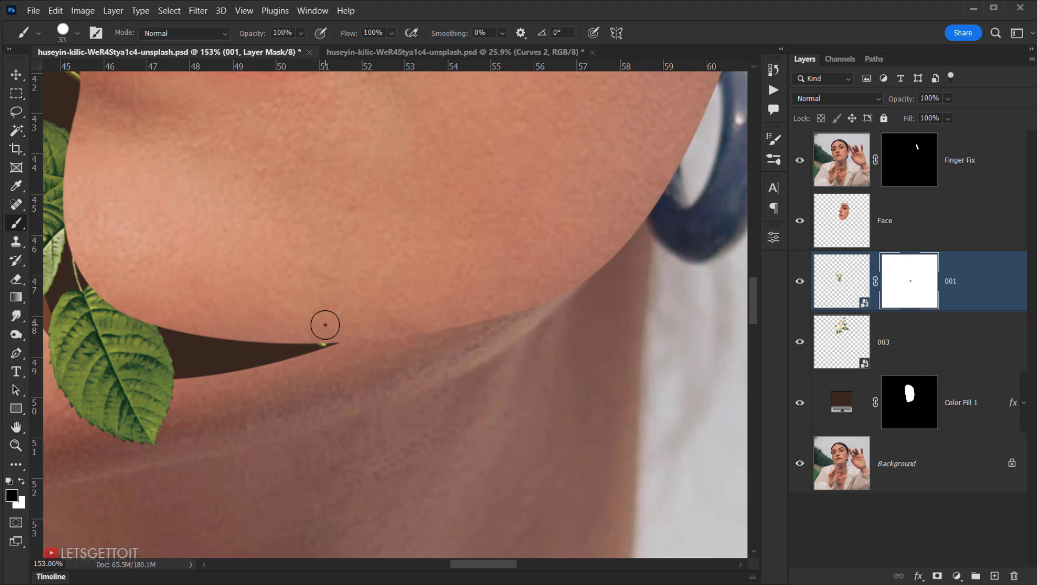
{"action": "key", "text": "x"}
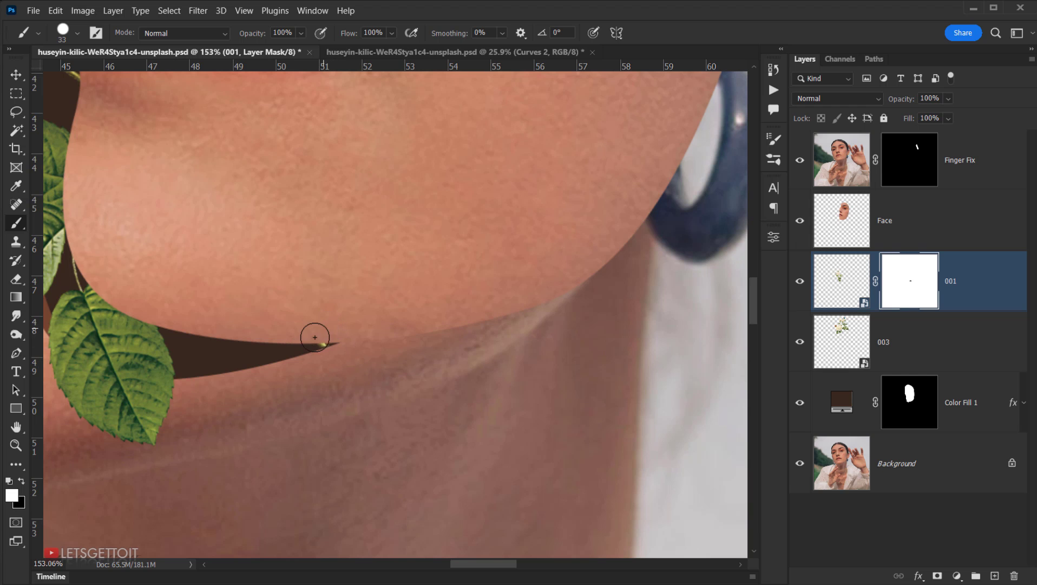
Group the 003 and 001 flower layers and rename the group Flower
{"action": "scroll", "coordinate": [399, 392], "scroll_direction": "down", "scroll_amount": 2, "text": "alt"}
{"action": "scroll", "coordinate": [399, 392], "scroll_direction": "down", "scroll_amount": 4, "text": "alt"}
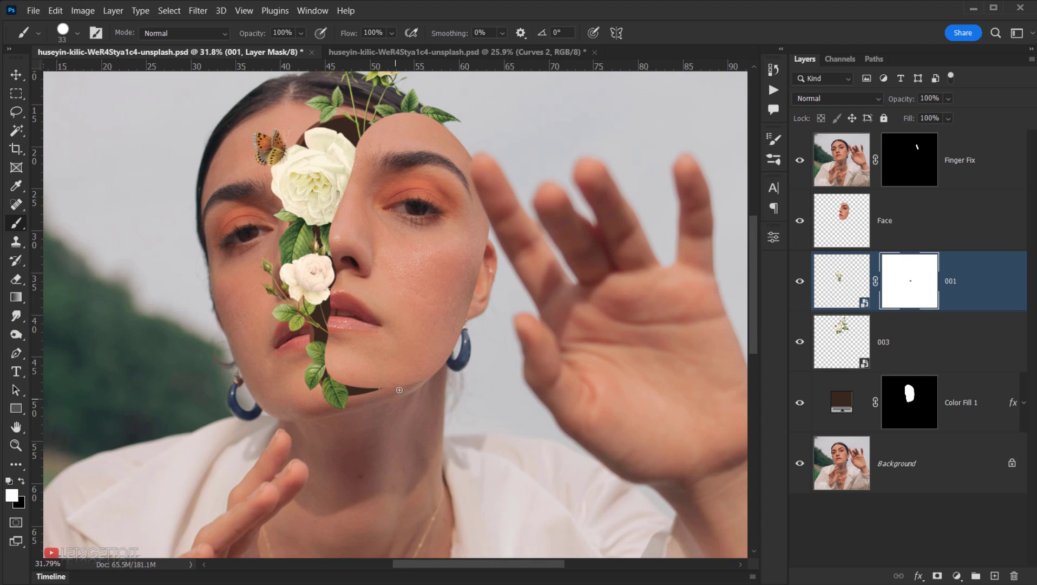
{"action": "left_click_drag", "start_coordinate": [393, 329], "coordinate": [387, 407]}
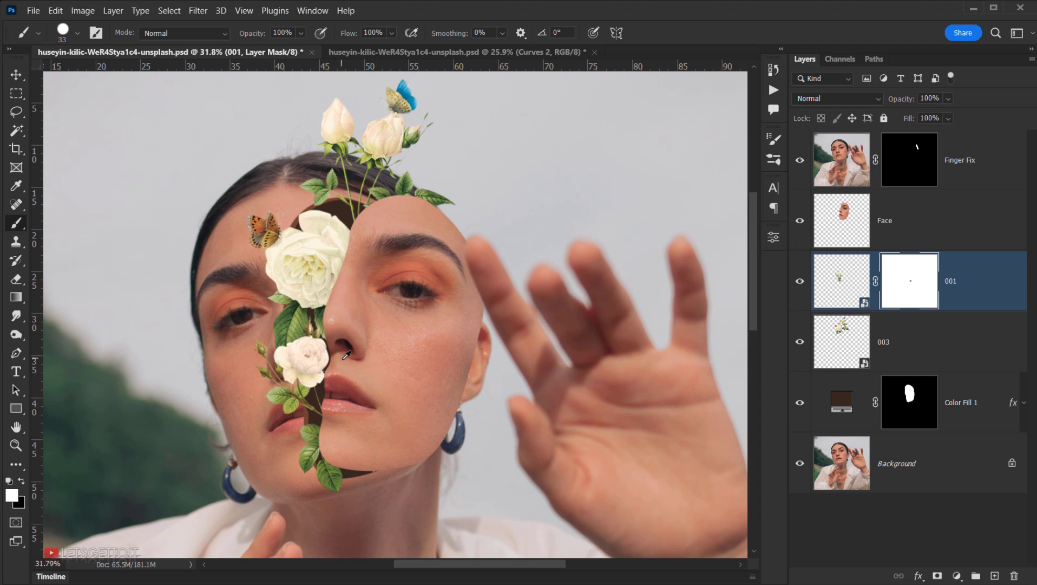
{"action": "scroll", "coordinate": [346, 354], "scroll_direction": "down", "scroll_amount": 1, "text": "alt"}
{"action": "left_click", "coordinate": [972, 346]}
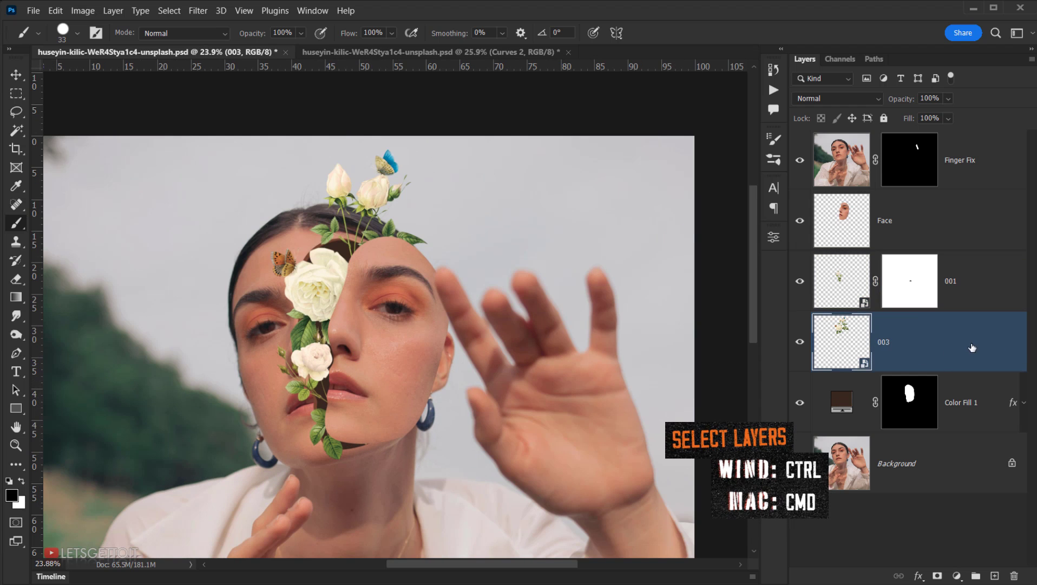
{"action": "left_click", "coordinate": [986, 293], "text": "ctrl"}
{"action": "left_click_drag", "start_coordinate": [988, 302], "coordinate": [977, 573]}
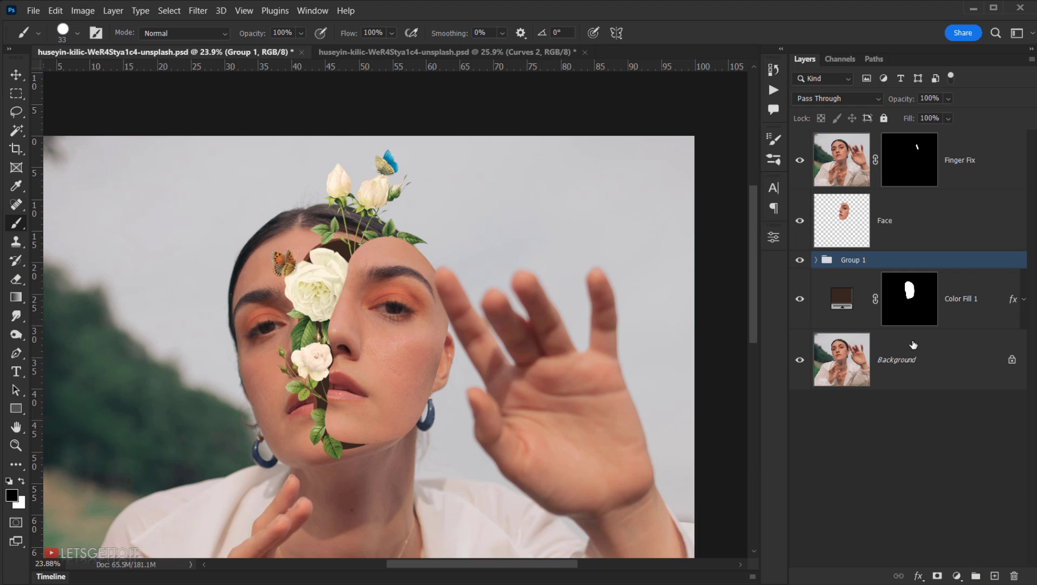
{"action": "double_click", "coordinate": [865, 262]}
{"action": "type", "text": "Flower"}
{"action": "key", "text": "Return"}
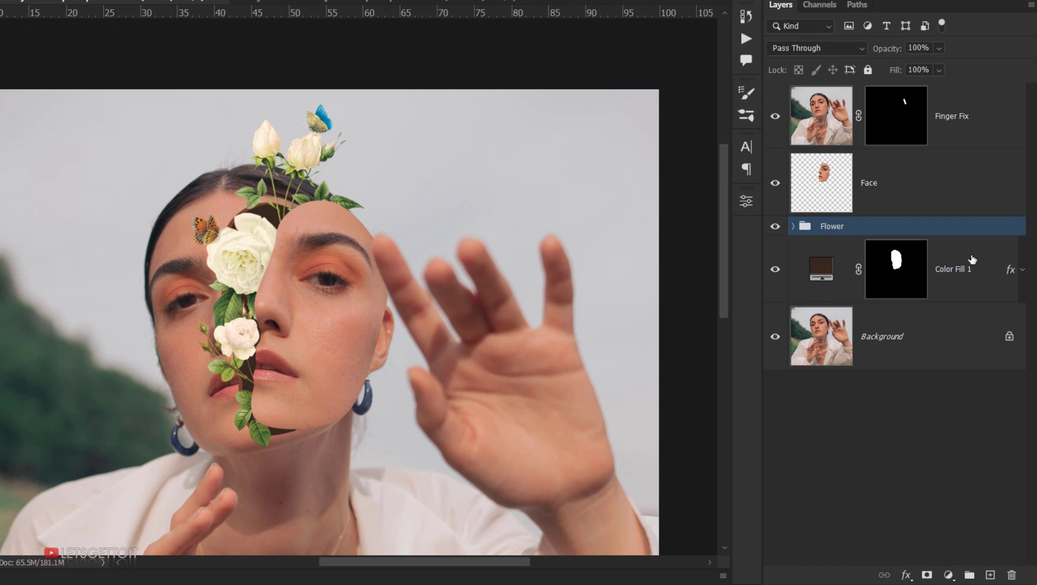
Check the Flower group's visibility and set its blend mode to Normal
{"action": "left_click", "coordinate": [776, 225]}
{"action": "left_click", "coordinate": [775, 224]}
{"action": "left_click", "coordinate": [830, 49]}
{"action": "left_click", "coordinate": [771, 87]}
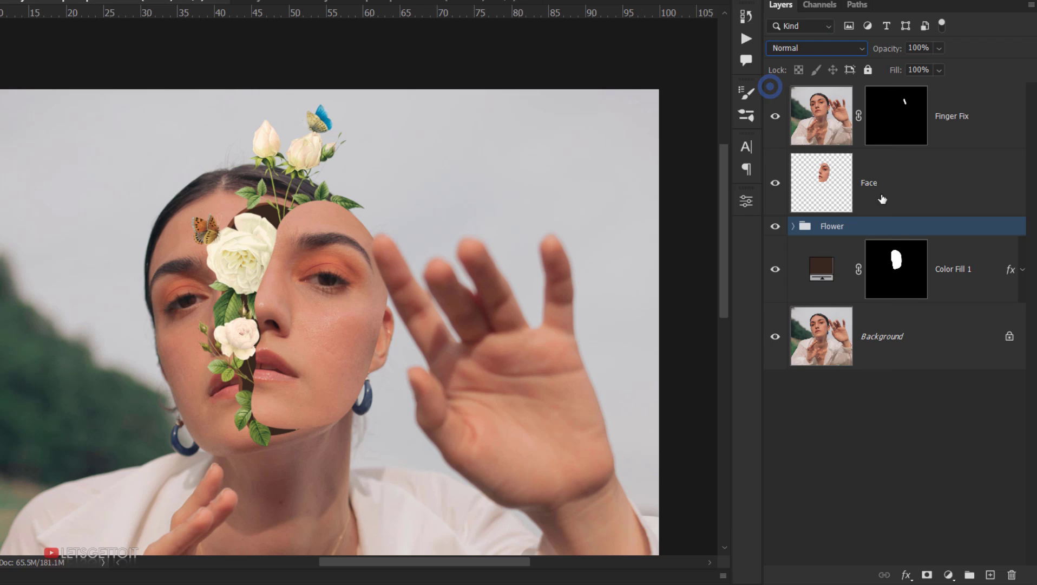
Add a Levels adjustment layer above the 001 layer inside the Flower group
{"action": "left_click", "coordinate": [794, 227]}
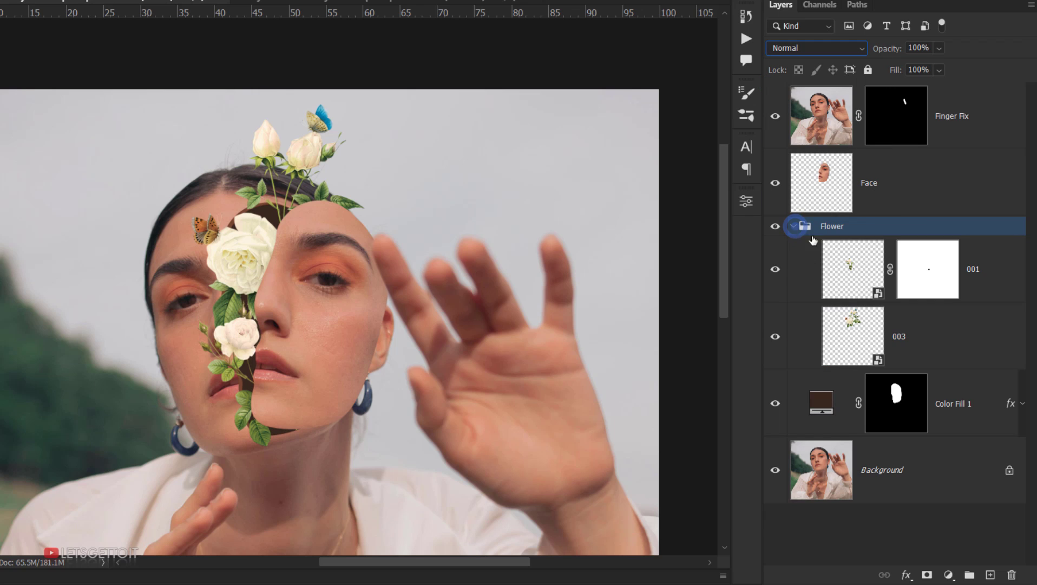
{"action": "left_click", "coordinate": [979, 285]}
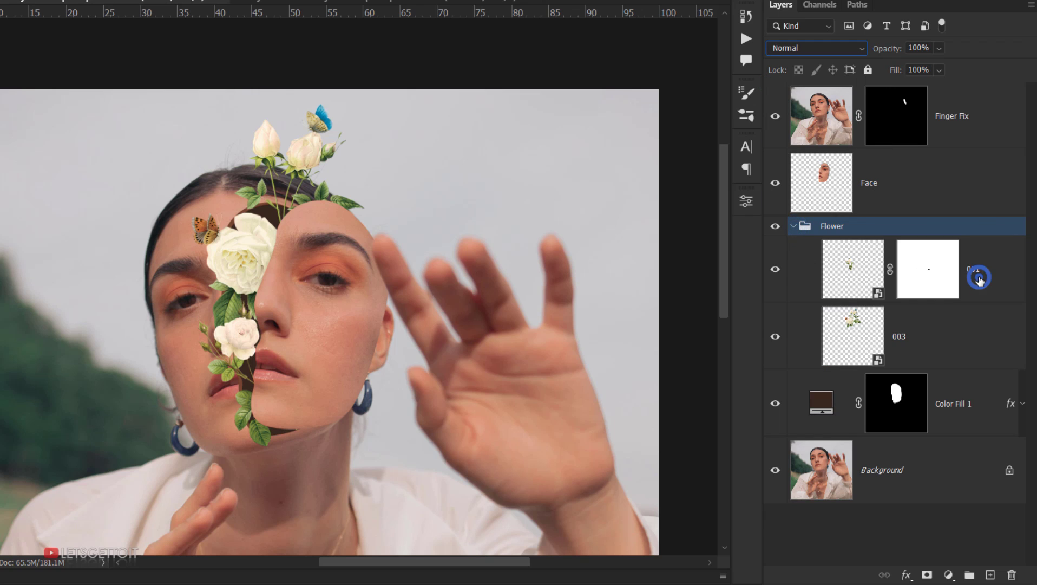
{"action": "left_click", "coordinate": [948, 574]}
{"action": "left_click", "coordinate": [983, 359]}
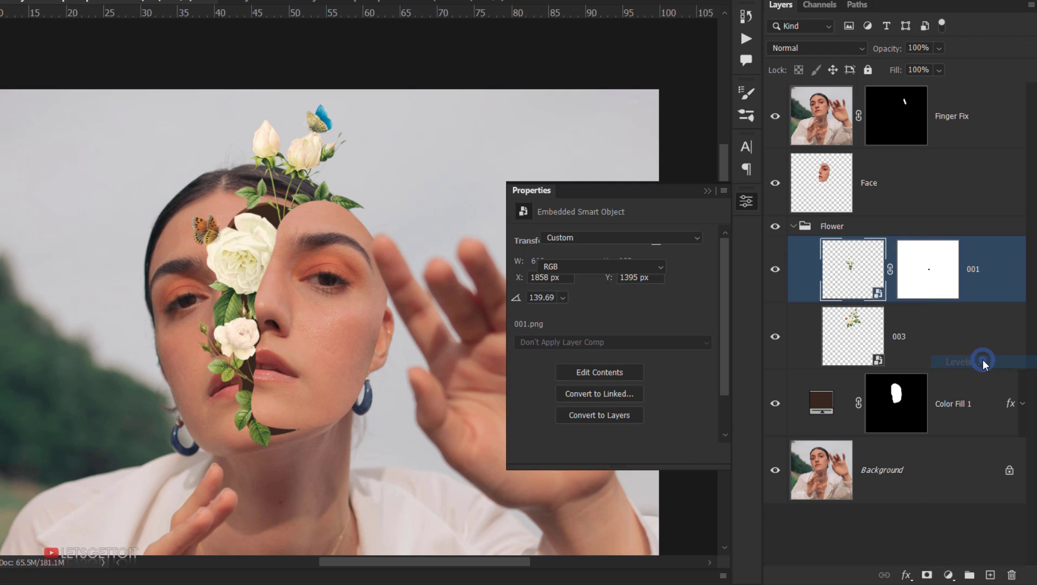
Set the Levels inputs to 32, 0.94 and 240, raise the output black slightly, and compare the flowers before and after
{"action": "left_click_drag", "start_coordinate": [543, 348], "coordinate": [557, 349]}
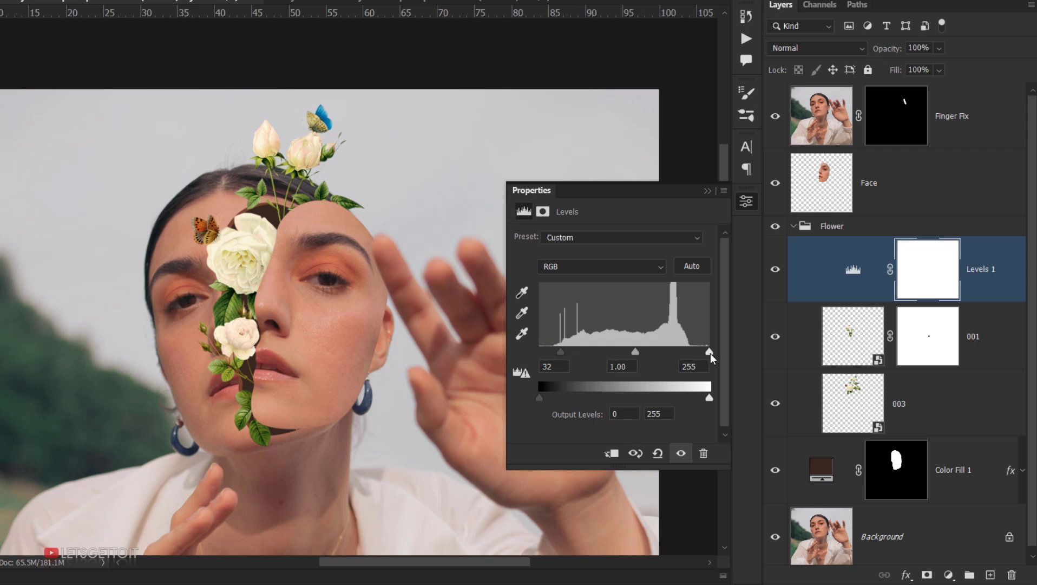
{"action": "left_click_drag", "start_coordinate": [709, 352], "coordinate": [699, 357]}
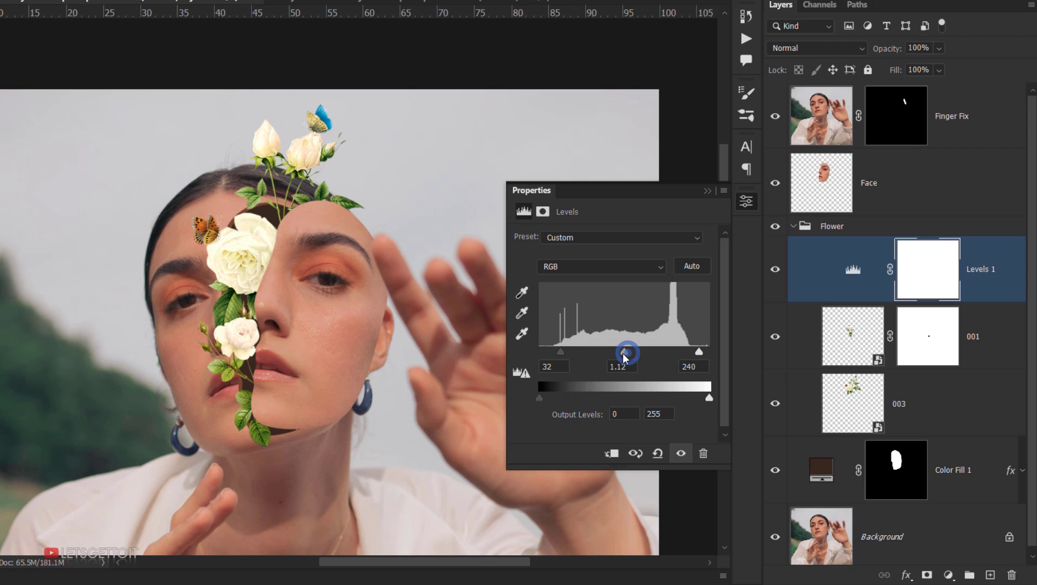
{"action": "left_click_drag", "start_coordinate": [625, 353], "coordinate": [632, 352]}
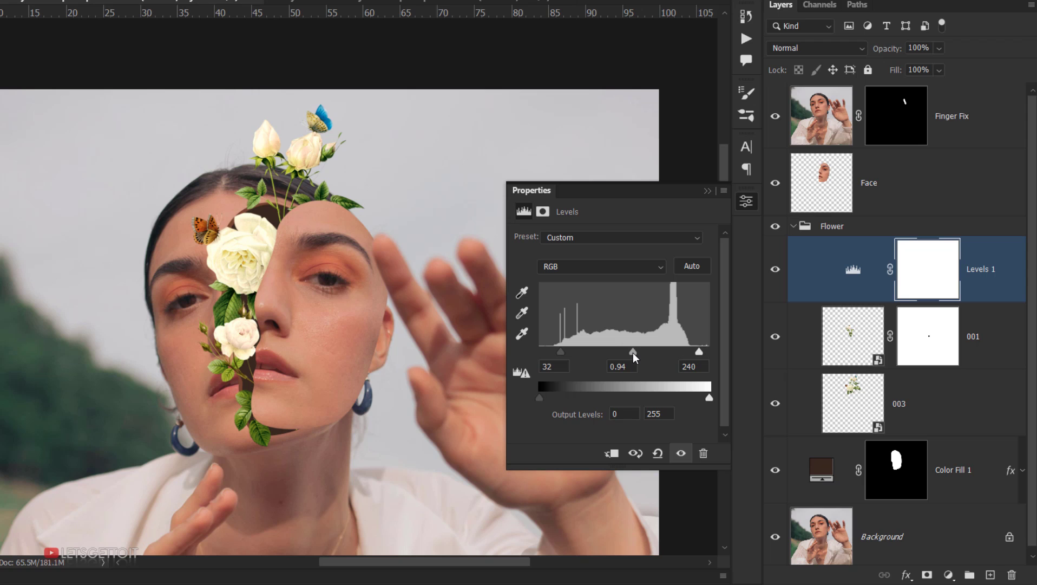
{"action": "left_click_drag", "start_coordinate": [540, 397], "coordinate": [547, 398]}
{"action": "left_click", "coordinate": [707, 191]}
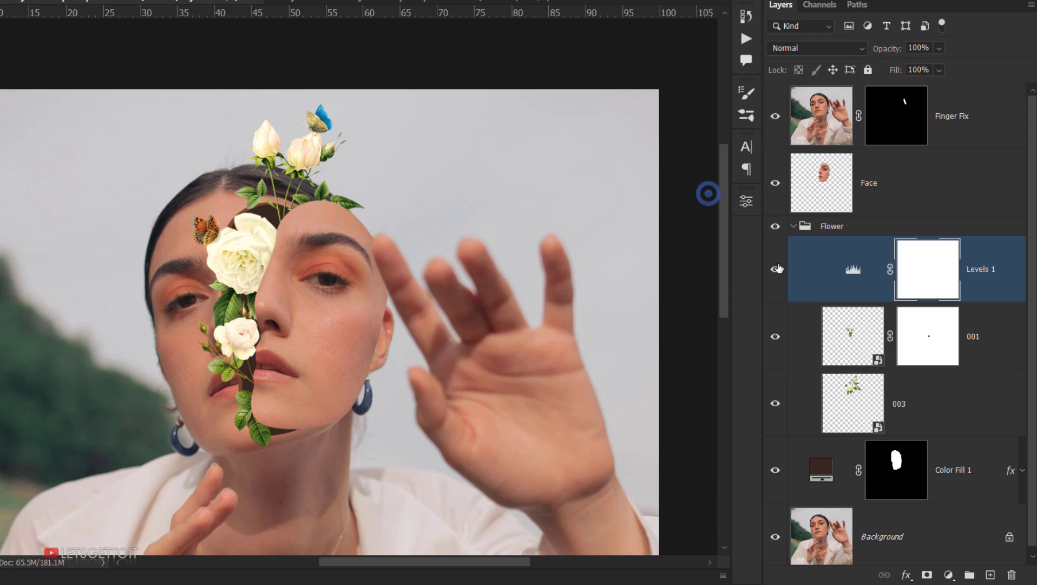
{"action": "left_click", "coordinate": [776, 274]}
{"action": "left_click", "coordinate": [776, 273]}
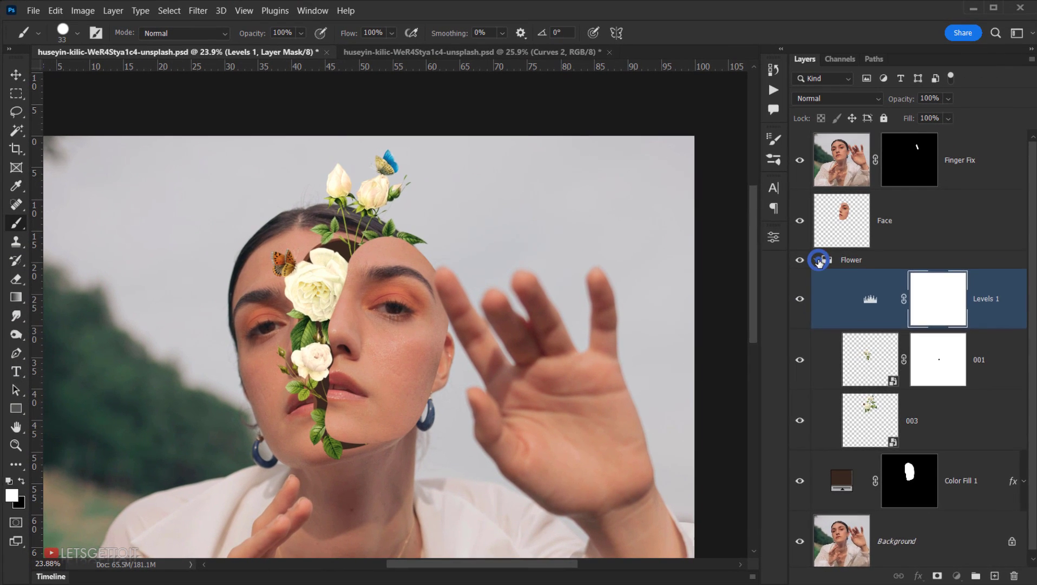
{"action": "left_click", "coordinate": [793, 225]}
{"action": "left_click", "coordinate": [776, 228]}
{"action": "left_click", "coordinate": [801, 264]}
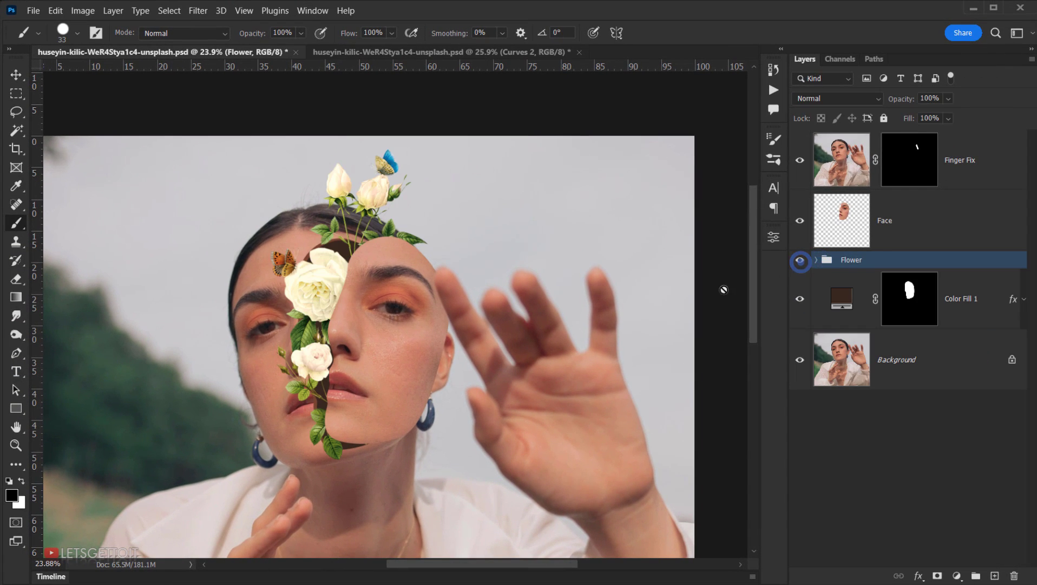
Enable a Drop Shadow layer style on the Face layer and reset its settings to the defaults
{"action": "left_click_drag", "start_coordinate": [387, 352], "coordinate": [327, 330]}
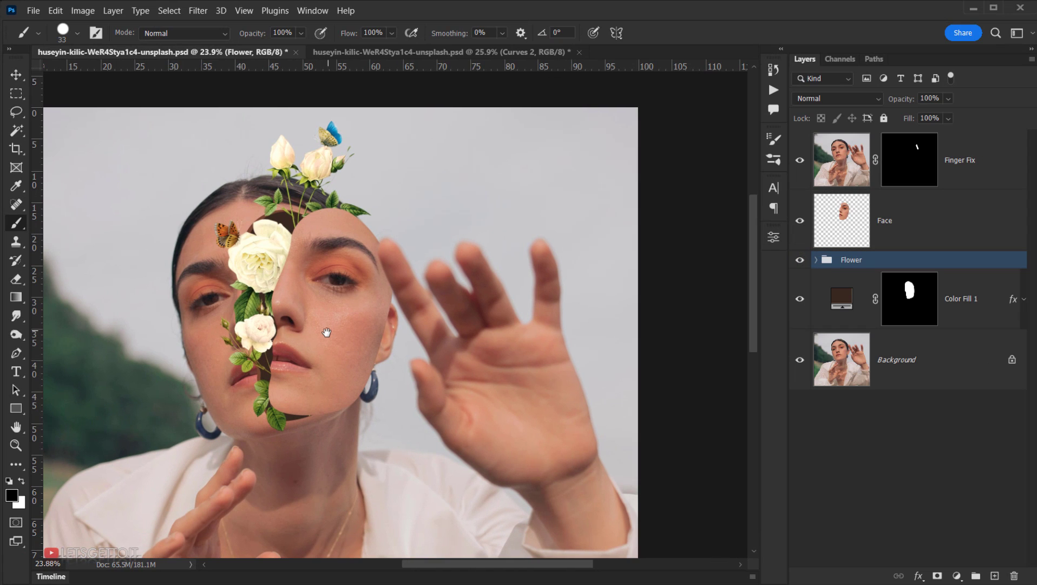
{"action": "scroll", "coordinate": [292, 308], "scroll_direction": "up", "scroll_amount": 3}
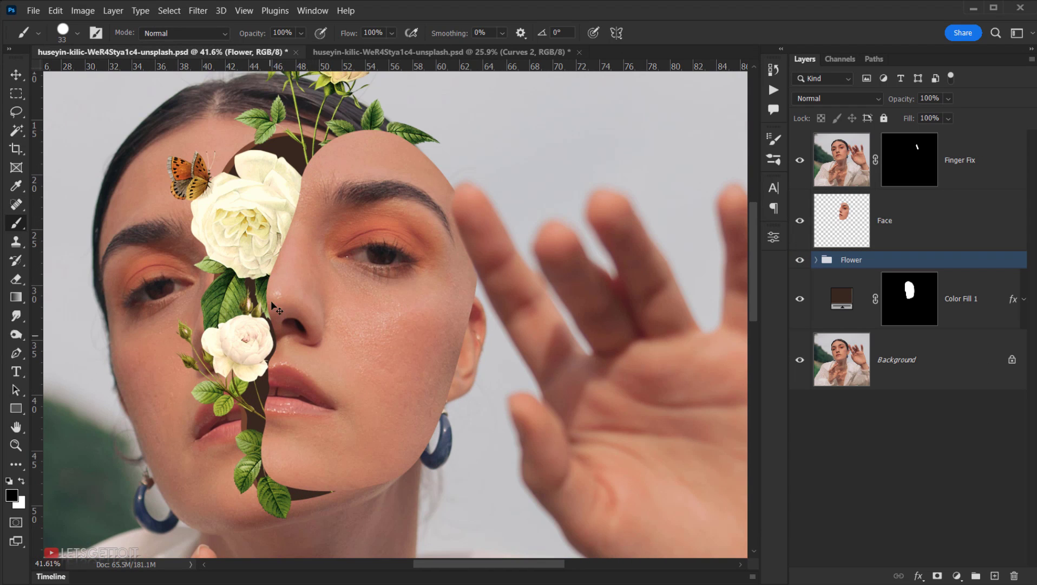
{"action": "left_click", "coordinate": [914, 225]}
{"action": "left_click", "coordinate": [799, 222]}
{"action": "left_click", "coordinate": [800, 223]}
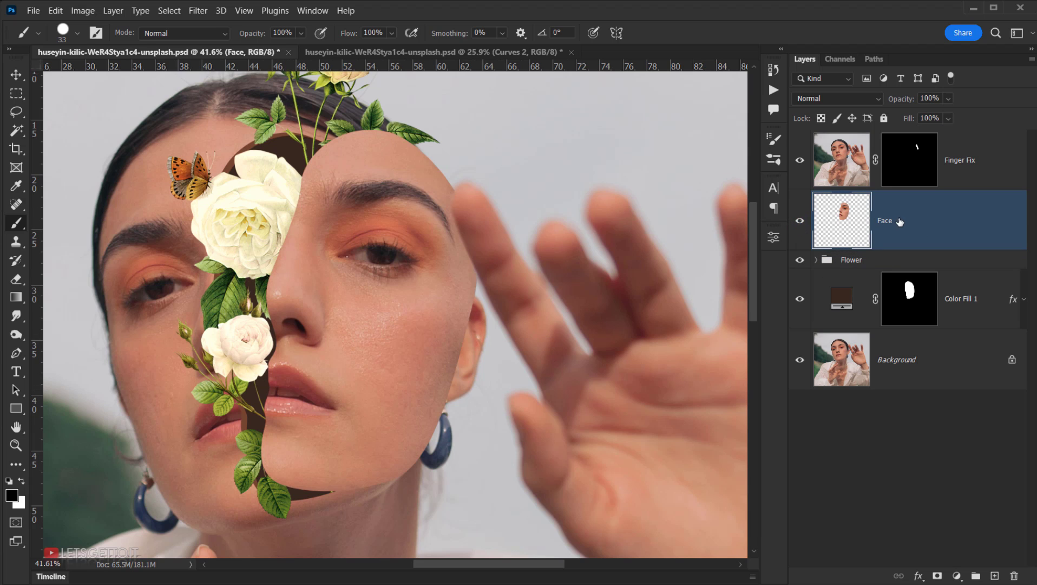
{"action": "left_click", "coordinate": [928, 571]}
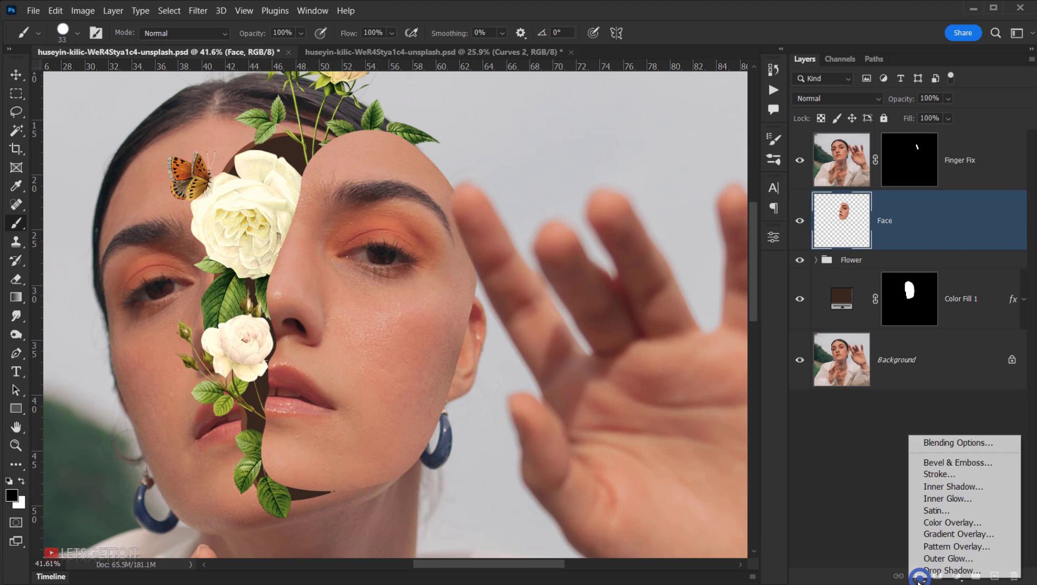
{"action": "left_click", "coordinate": [953, 443]}
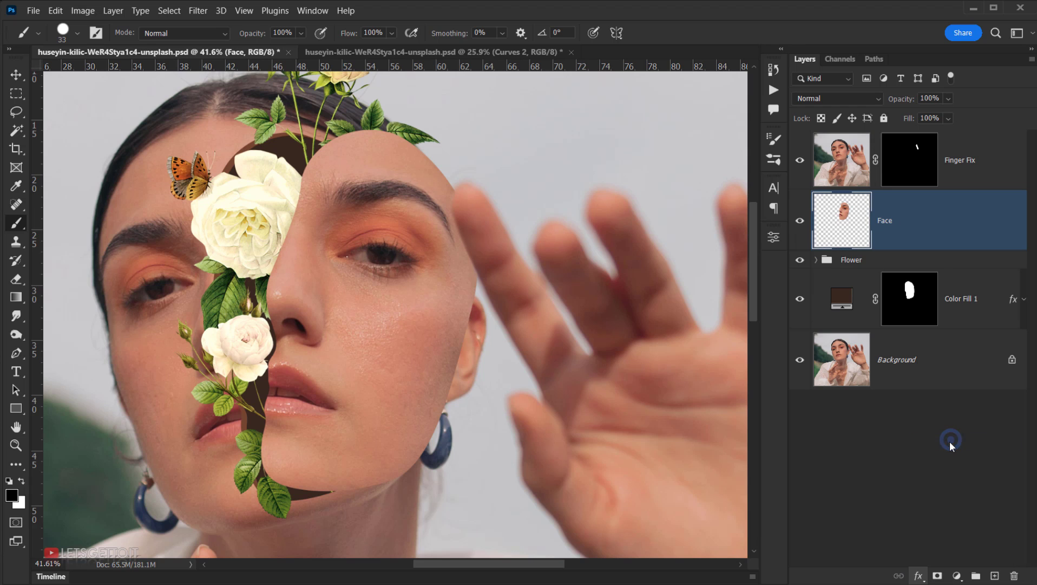
{"action": "left_click_drag", "start_coordinate": [718, 119], "coordinate": [722, 92]}
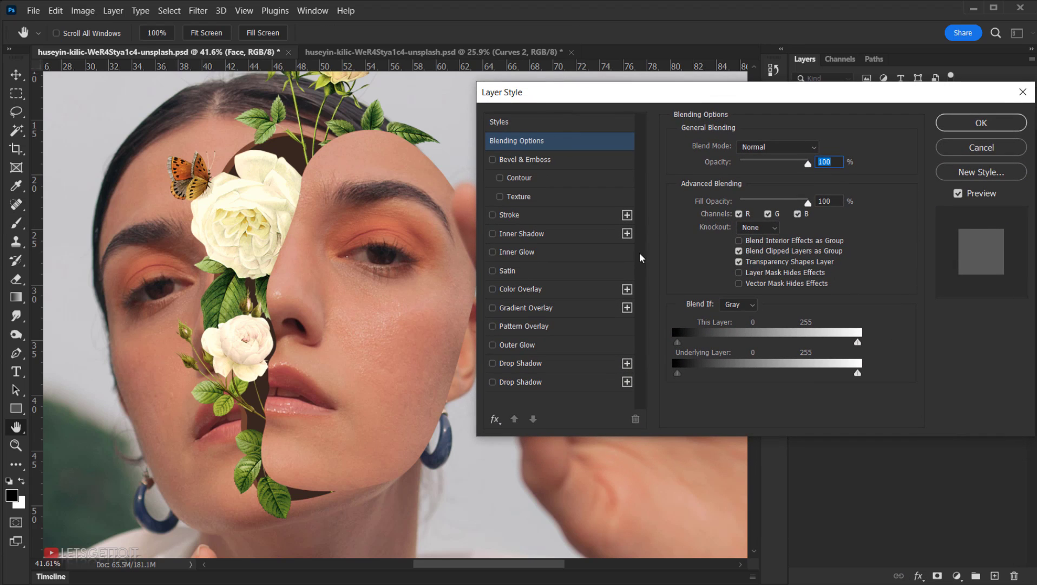
{"action": "left_click", "coordinate": [514, 368]}
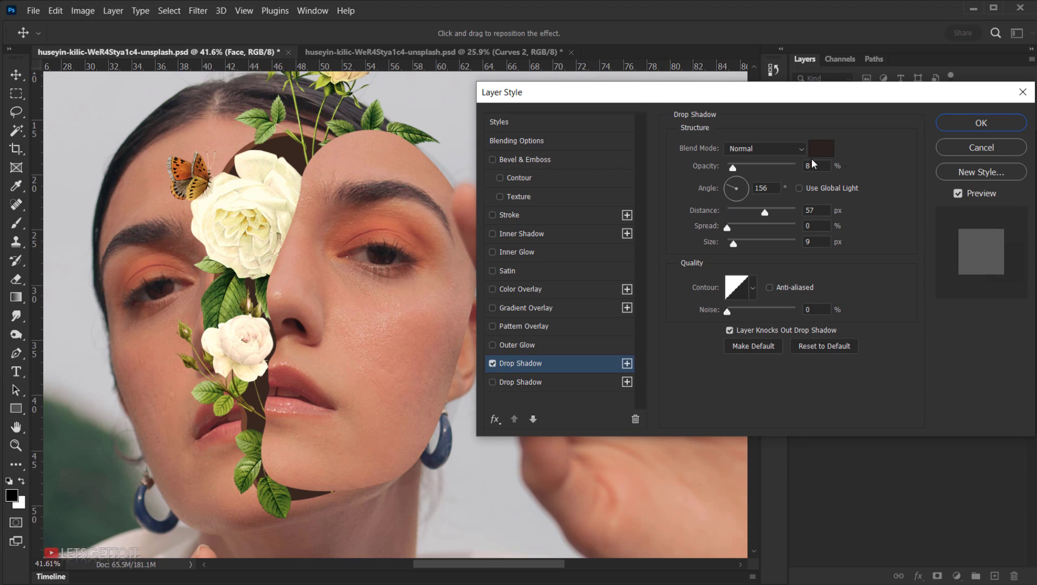
{"action": "left_click", "coordinate": [824, 351]}
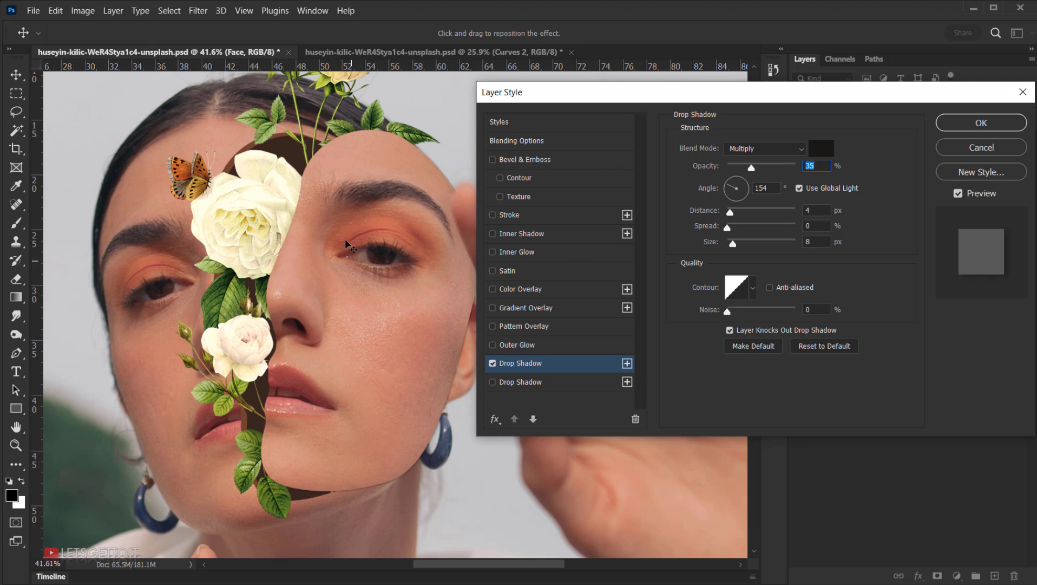
Set the Face drop shadow to Normal blending without global light, angle 19°, distance 53 px and size 46 px
{"action": "left_click", "coordinate": [799, 189]}
{"action": "left_click_drag", "start_coordinate": [330, 317], "coordinate": [322, 324]}
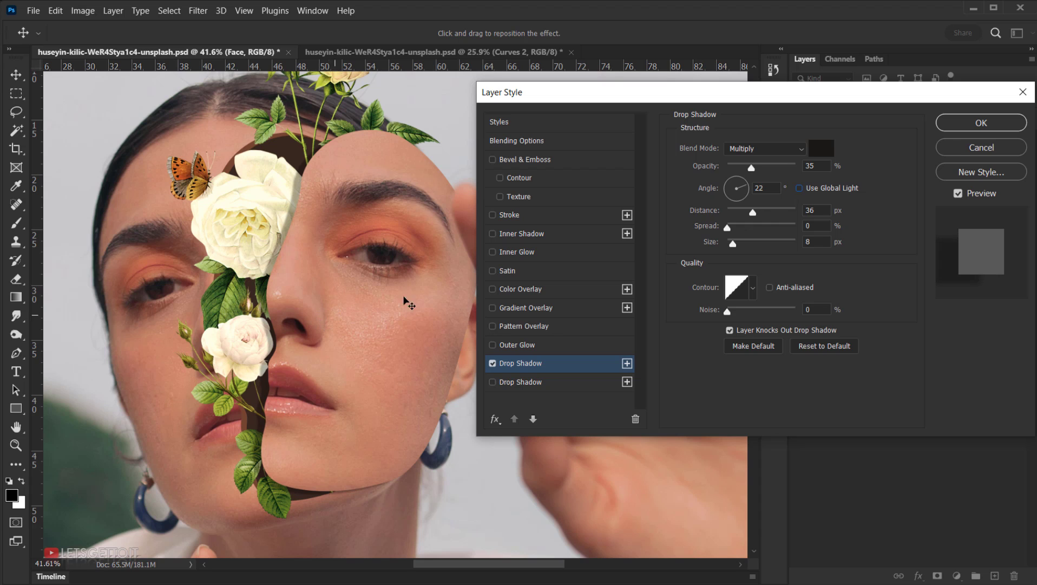
{"action": "left_click_drag", "start_coordinate": [731, 245], "coordinate": [746, 243]}
{"action": "left_click", "coordinate": [792, 150]}
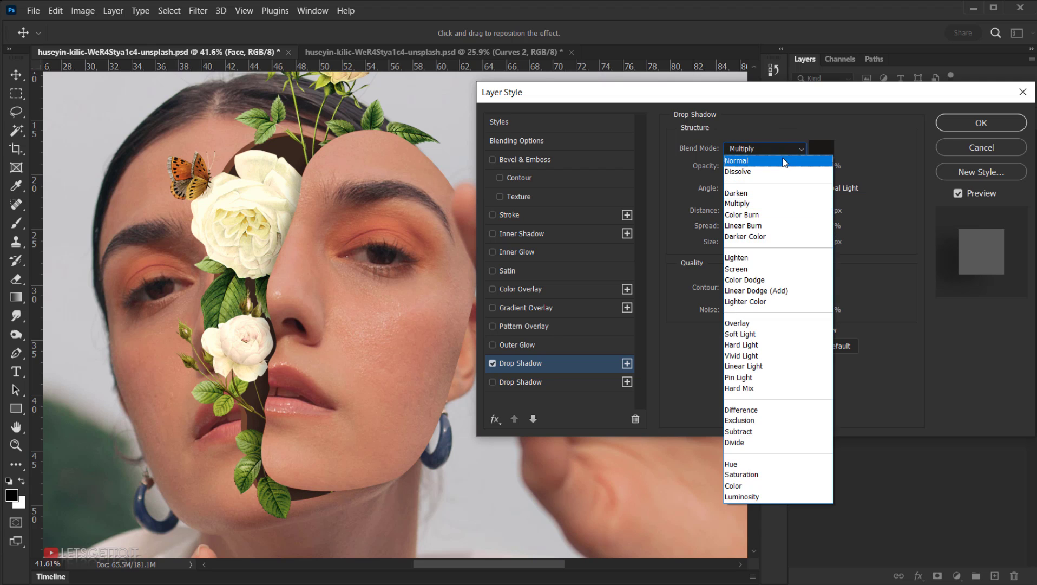
{"action": "left_click", "coordinate": [783, 154]}
{"action": "left_click_drag", "start_coordinate": [326, 270], "coordinate": [323, 274]}
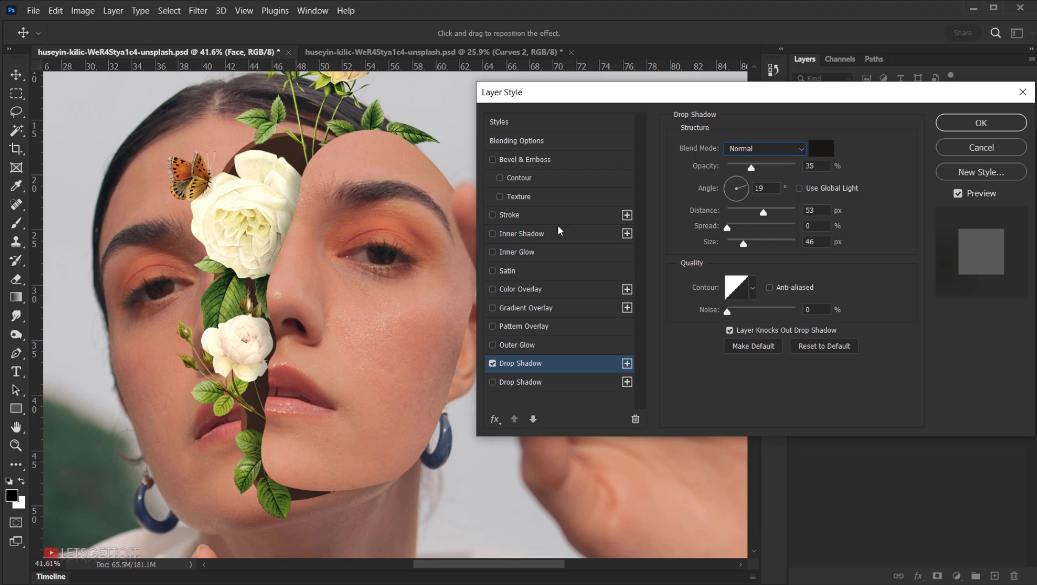
Refine the Face drop shadow to 43% opacity, angle 15° and distance 57 px, apply it, and compare the portrait with the face hidden and shown
{"action": "left_click_drag", "start_coordinate": [750, 171], "coordinate": [755, 170]}
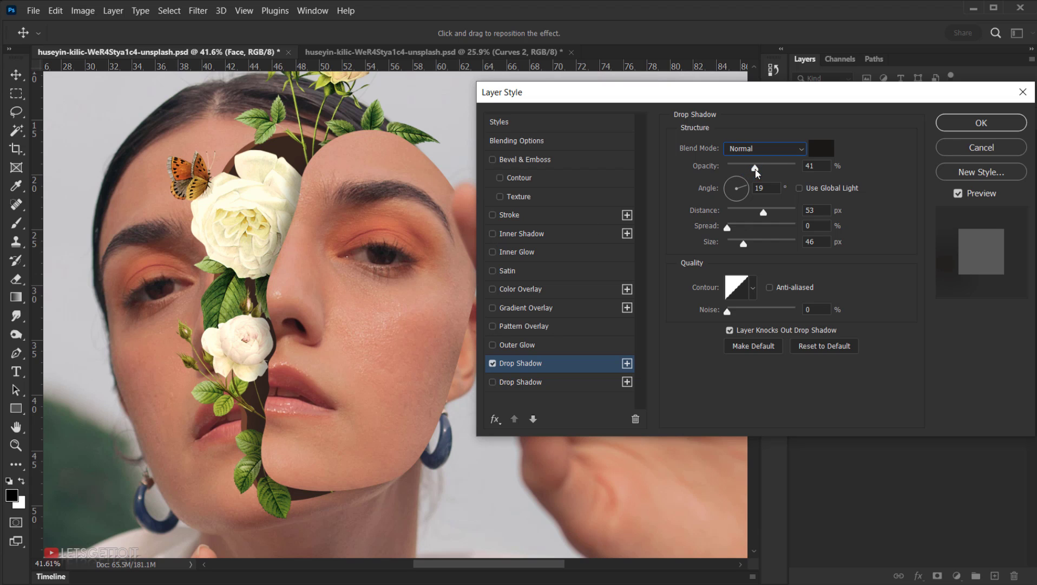
{"action": "left_click_drag", "start_coordinate": [270, 397], "coordinate": [271, 396]}
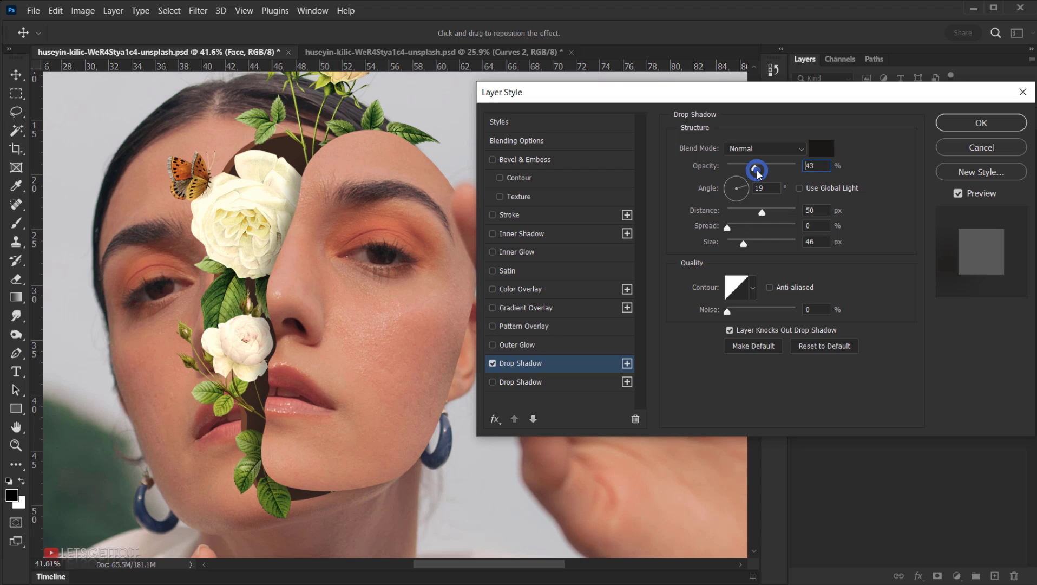
{"action": "left_click_drag", "start_coordinate": [757, 171], "coordinate": [763, 169]}
{"action": "left_click_drag", "start_coordinate": [359, 302], "coordinate": [357, 303]}
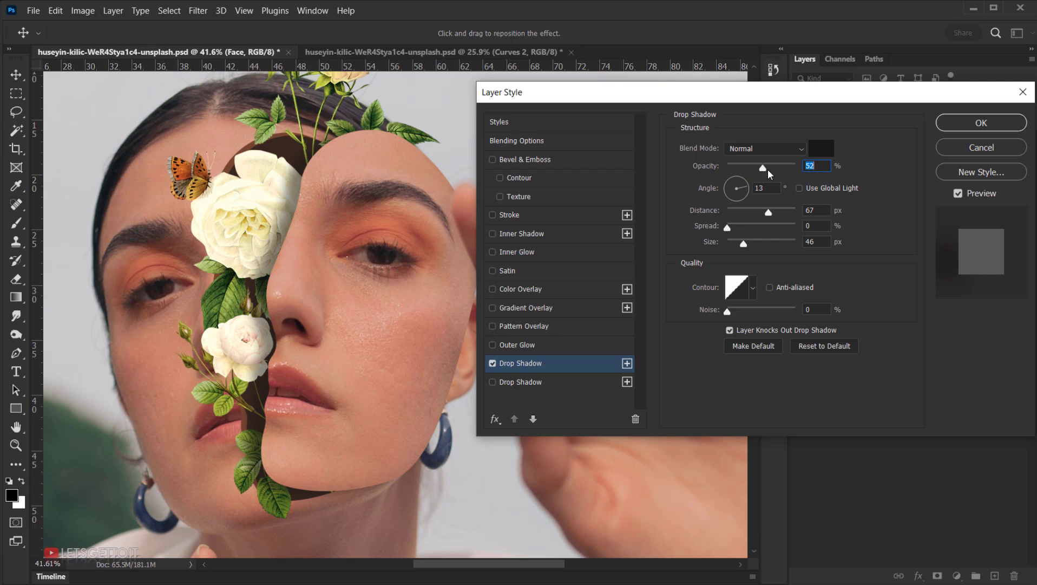
{"action": "left_click_drag", "start_coordinate": [765, 167], "coordinate": [759, 167]}
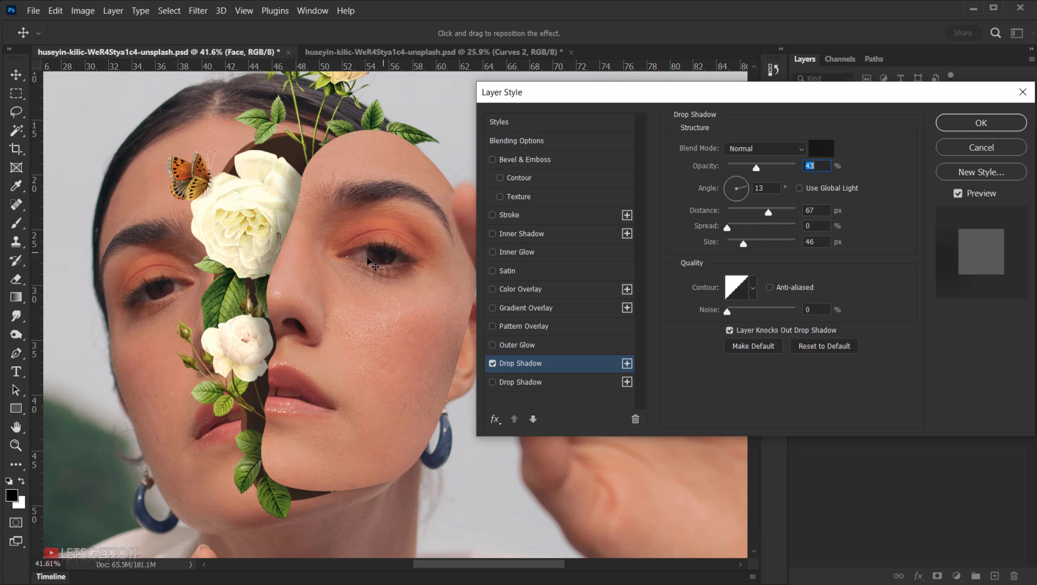
{"action": "left_click_drag", "start_coordinate": [368, 259], "coordinate": [339, 258]}
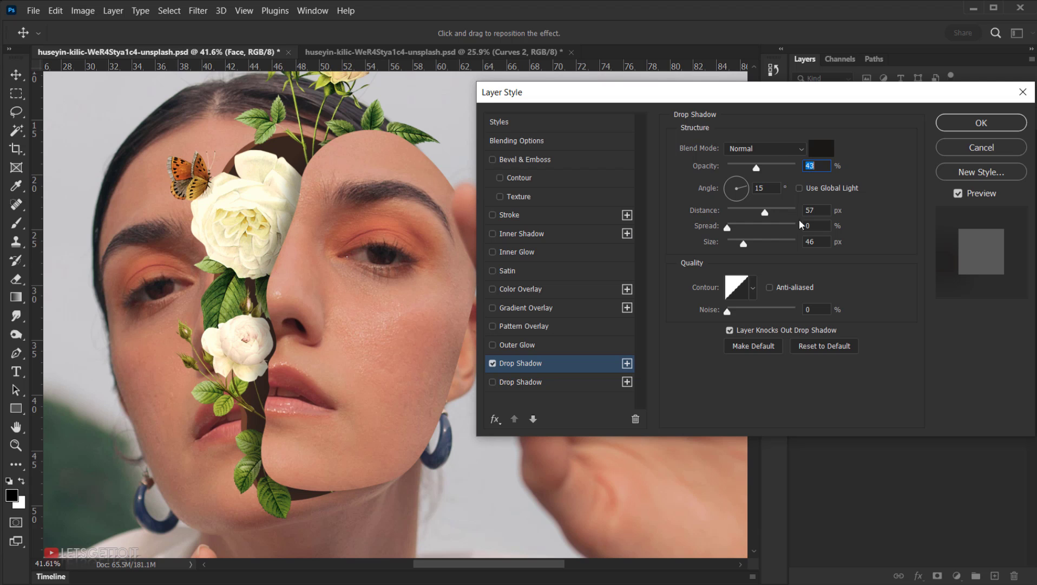
{"action": "left_click", "coordinate": [956, 126]}
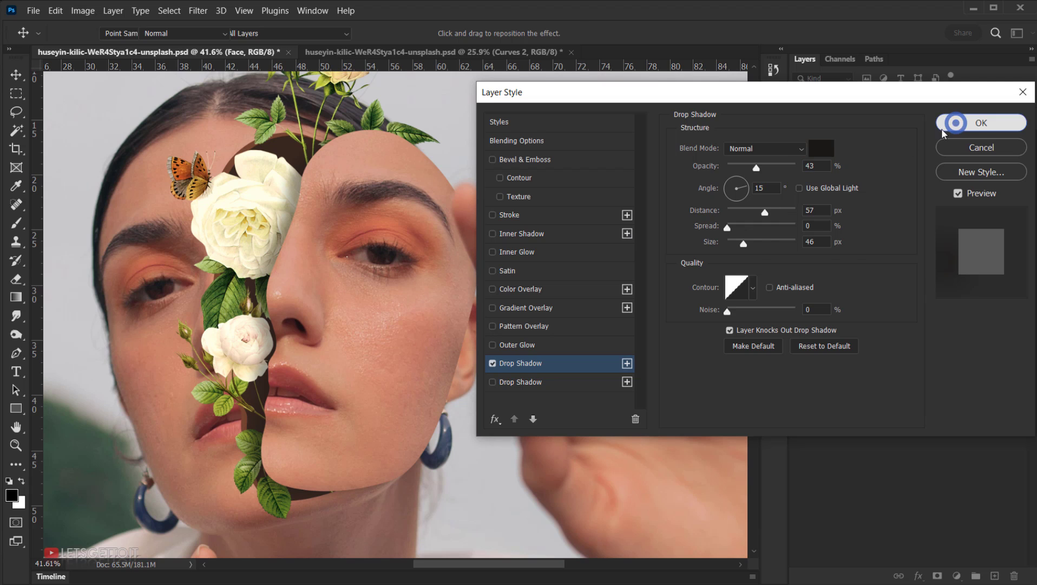
{"action": "left_click", "coordinate": [799, 221]}
{"action": "left_click", "coordinate": [799, 221]}
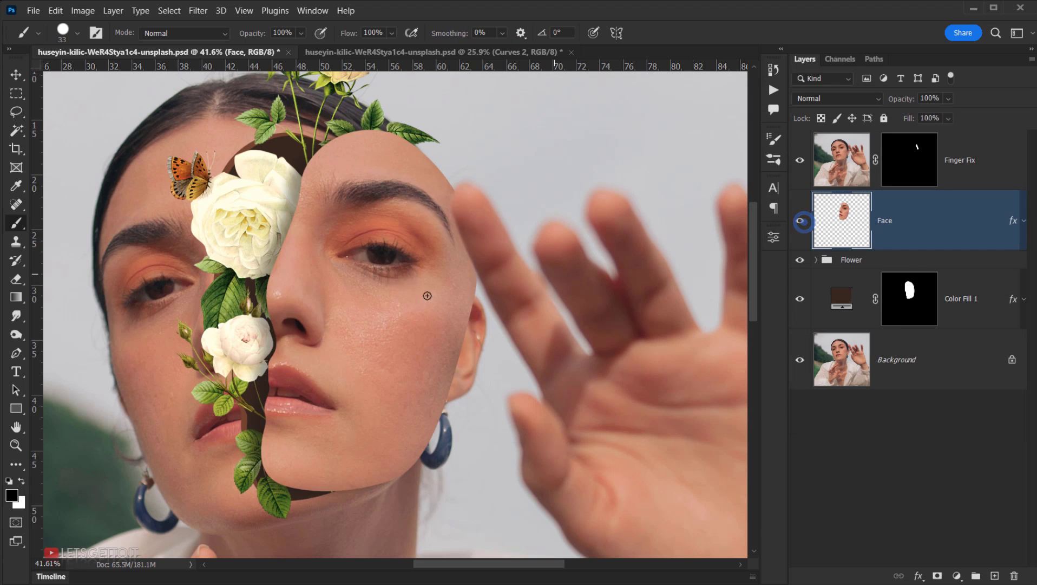
Place the butterfly image 004.NicePng_mariposas-png_914342.png from the Flowerfull folder into the portrait document
{"action": "scroll", "coordinate": [340, 317], "scroll_direction": "down", "scroll_amount": 3}
{"action": "mouse_move", "coordinate": [337, 323]}
{"action": "left_mouse_down"}
{"action": "mouse_move", "coordinate": [379, 287]}
{"action": "mouse_move", "coordinate": [299, 326]}
{"action": "mouse_move", "coordinate": [298, 358]}
{"action": "mouse_move", "coordinate": [316, 352]}
{"action": "mouse_move", "coordinate": [306, 352]}
{"action": "left_mouse_up"}
{"action": "scroll", "coordinate": [300, 326], "scroll_direction": "down", "scroll_amount": 2}
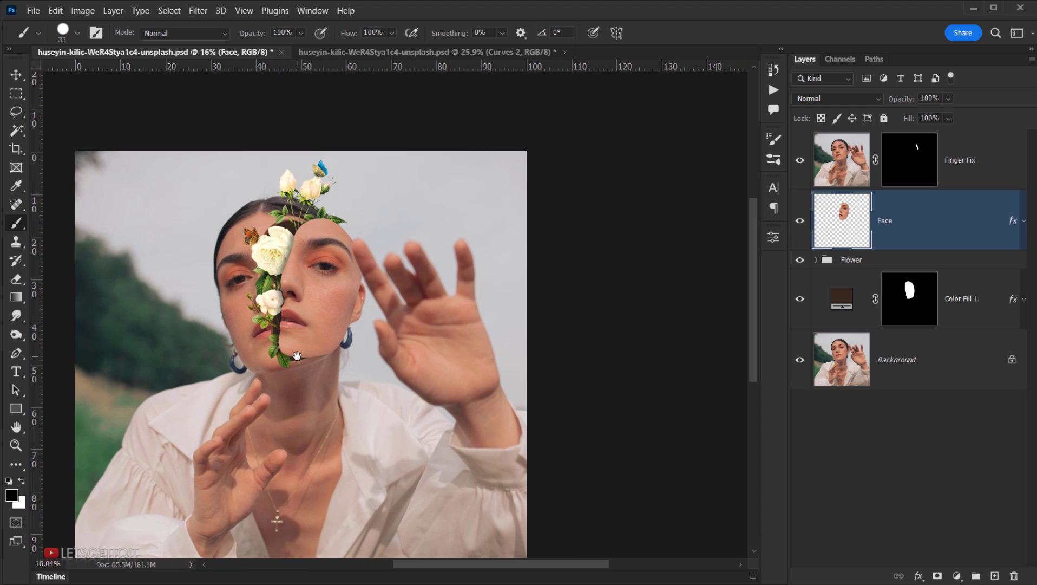
{"action": "scroll", "coordinate": [260, 382], "scroll_direction": "up", "scroll_amount": 2}
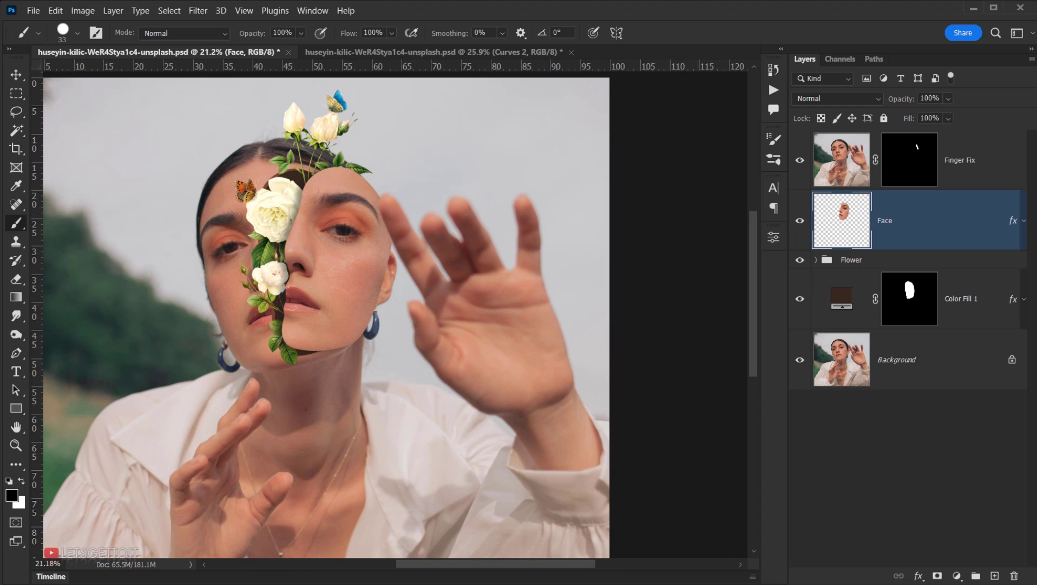
{"action": "key", "text": "alt+Tab"}
{"action": "left_click", "coordinate": [669, 211]}
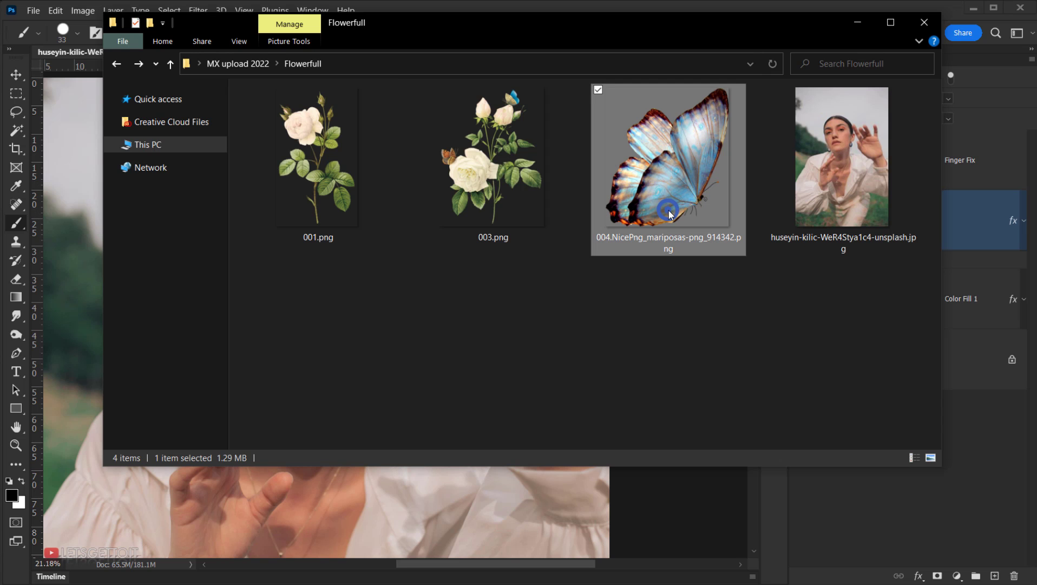
{"action": "left_click_drag", "start_coordinate": [698, 179], "coordinate": [455, 518]}
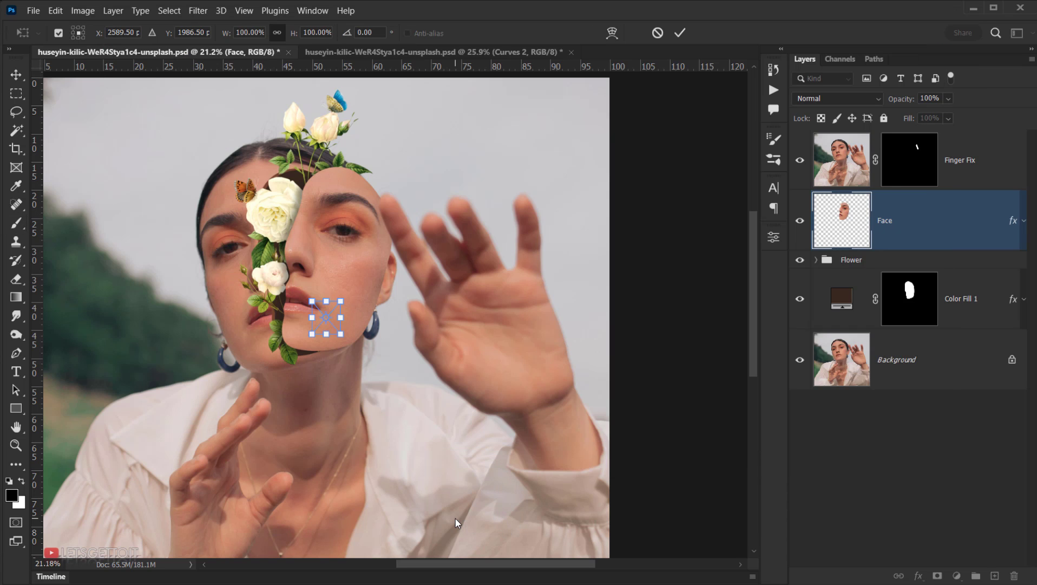
Position the placed butterfly on the index fingertip of the woman's lower hand and commit the placement
{"action": "scroll", "coordinate": [283, 370], "scroll_direction": "up", "scroll_amount": 3}
{"action": "left_click_drag", "start_coordinate": [283, 370], "coordinate": [336, 283]}
{"action": "left_click_drag", "start_coordinate": [419, 179], "coordinate": [266, 265]}
{"action": "scroll", "coordinate": [258, 302], "scroll_direction": "up", "scroll_amount": 3}
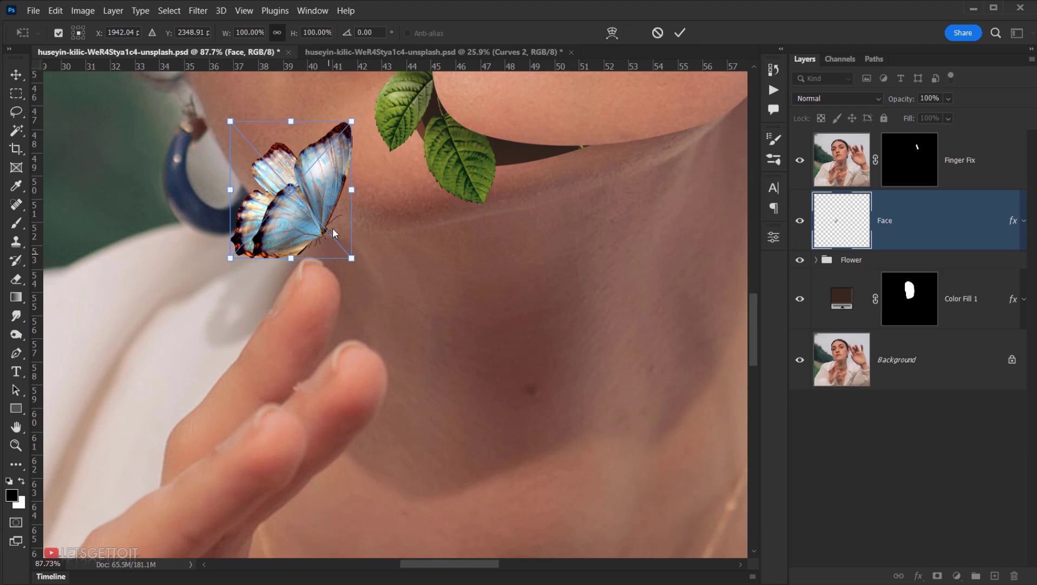
{"action": "left_click_drag", "start_coordinate": [333, 233], "coordinate": [307, 247]}
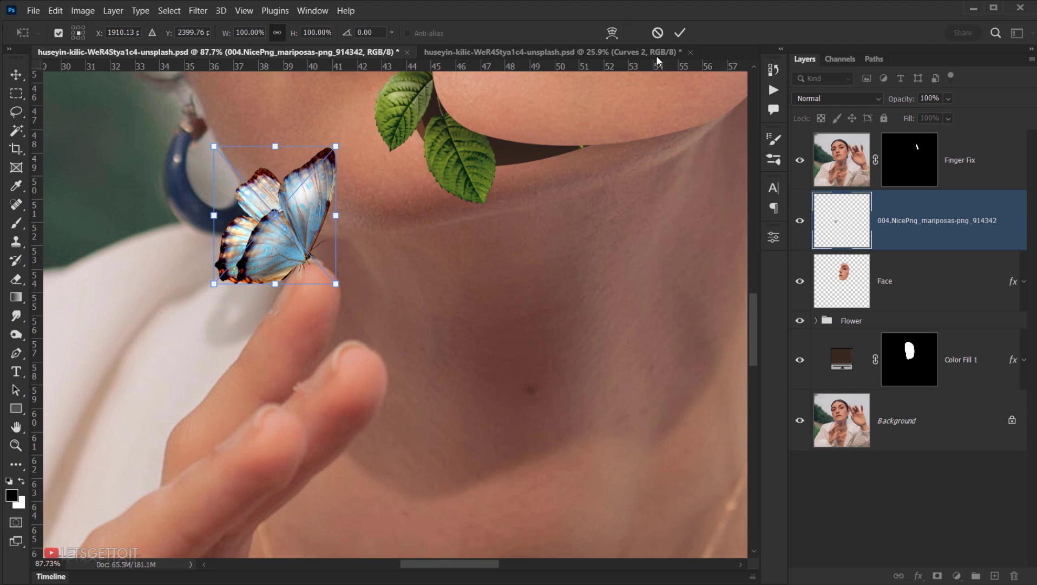
{"action": "left_click", "coordinate": [680, 32]}
{"action": "key", "text": "b"}
Rename the placed butterfly layer as Butterfly 1
{"action": "scroll", "coordinate": [301, 292], "scroll_direction": "down", "scroll_amount": 8}
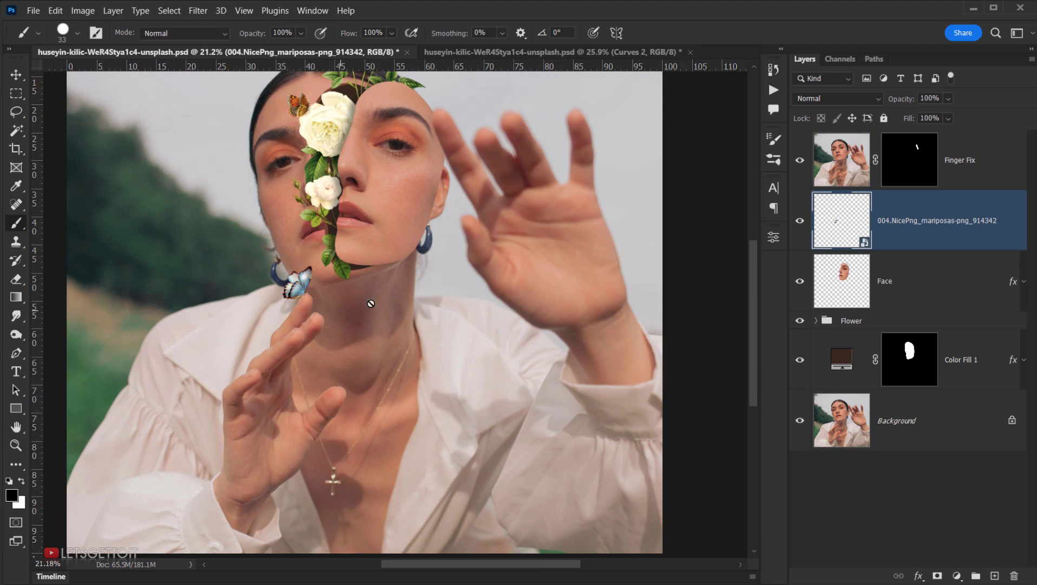
{"action": "left_click_drag", "start_coordinate": [371, 301], "coordinate": [317, 336]}
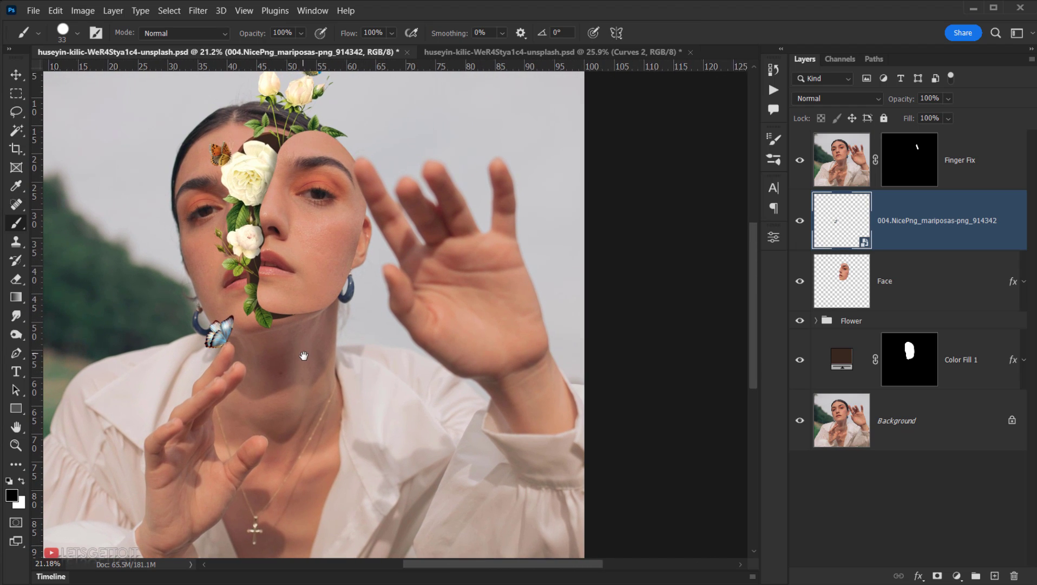
{"action": "double_click", "coordinate": [947, 219]}
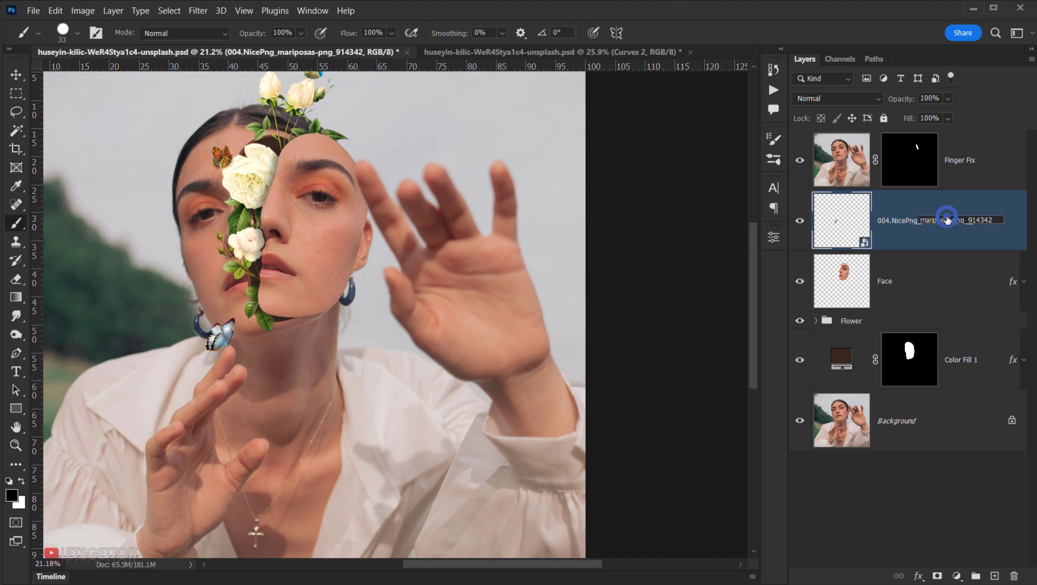
{"action": "type", "text": "Butterfly 1"}
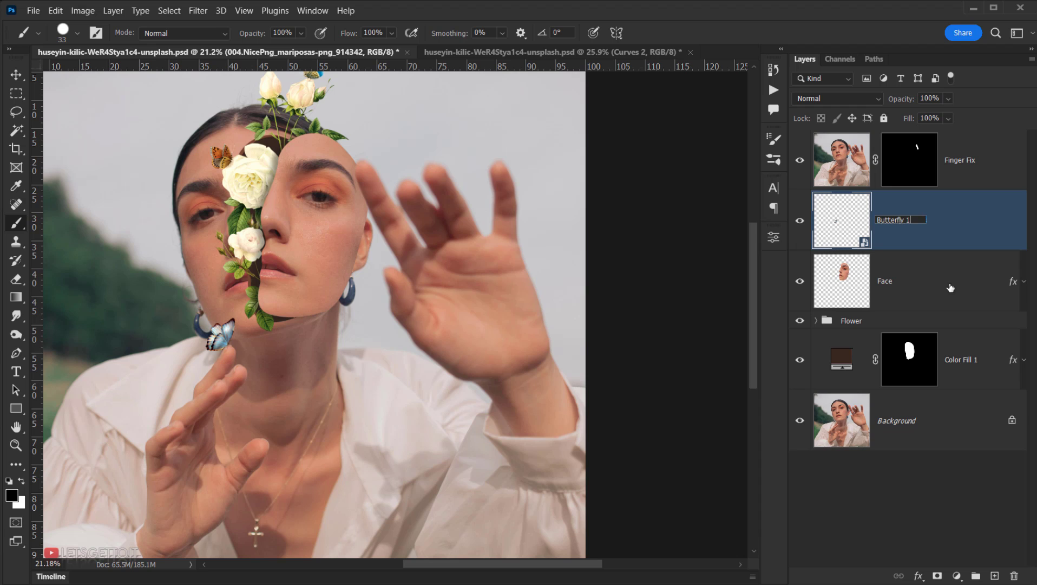
{"action": "key", "text": "Return"}
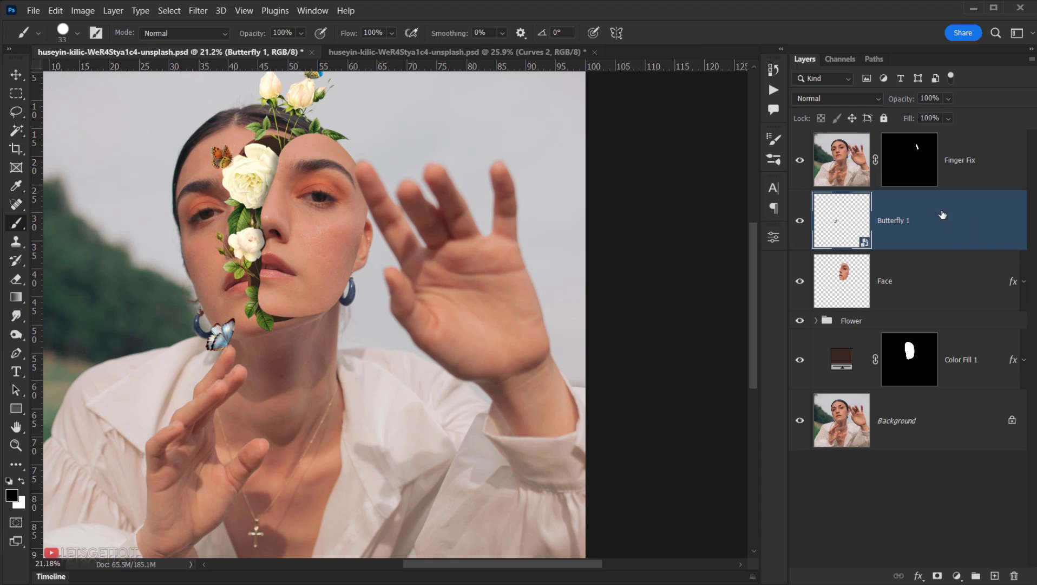
Duplicate the Butterfly 1 layer and rename the copy as Butterfly 2
{"action": "left_click_drag", "start_coordinate": [947, 230], "coordinate": [994, 573]}
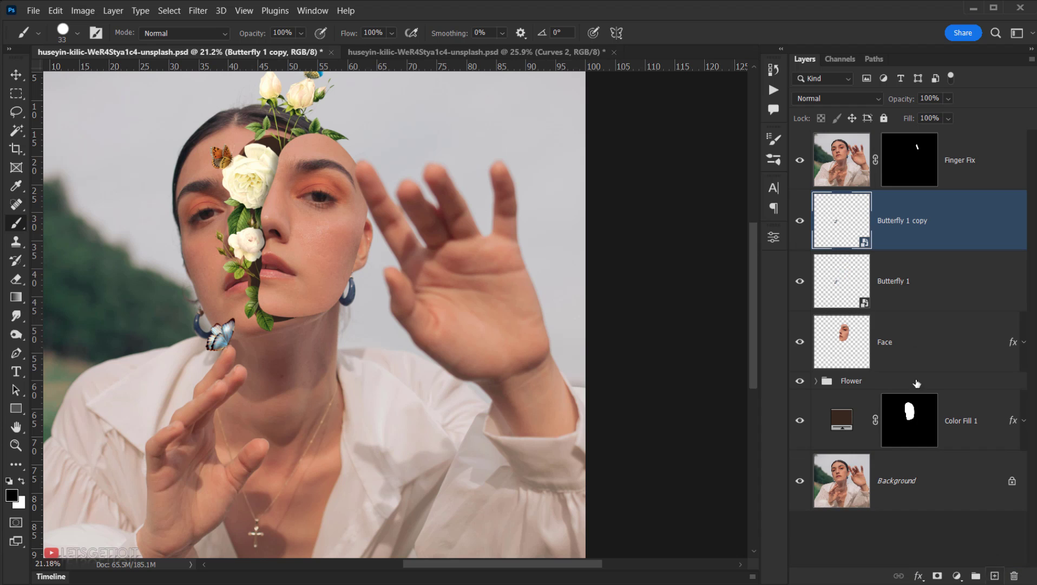
{"action": "double_click", "coordinate": [917, 222]}
{"action": "left_click_drag", "start_coordinate": [921, 217], "coordinate": [980, 218]}
{"action": "type", "text": "2"}
{"action": "key", "text": "Return"}
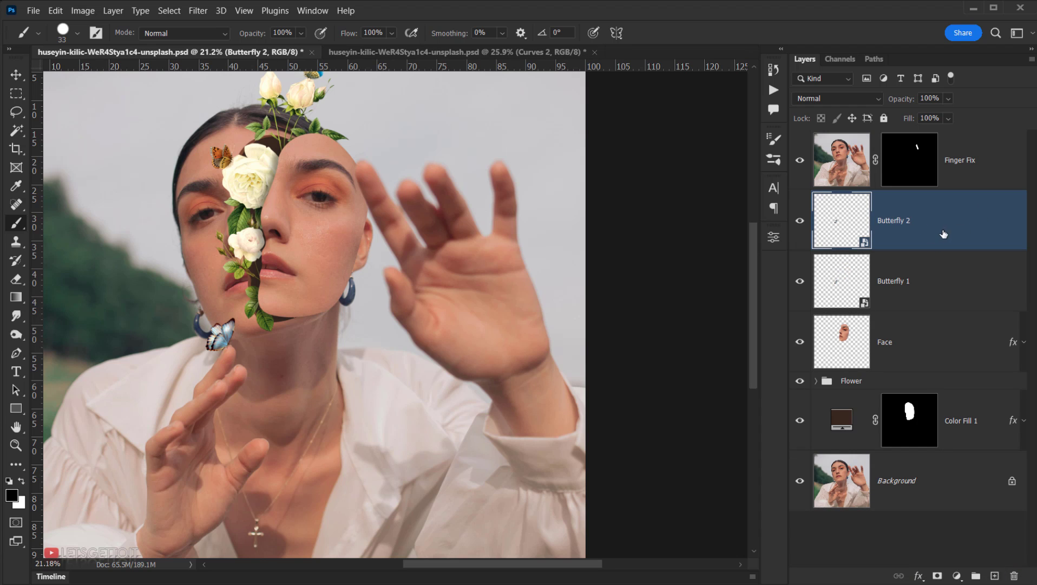
Move the Butterfly 2 copy up to the fingertips of the woman's raised hand
{"action": "scroll", "coordinate": [228, 346], "scroll_direction": "up", "scroll_amount": 4}
{"action": "key", "text": "v"}
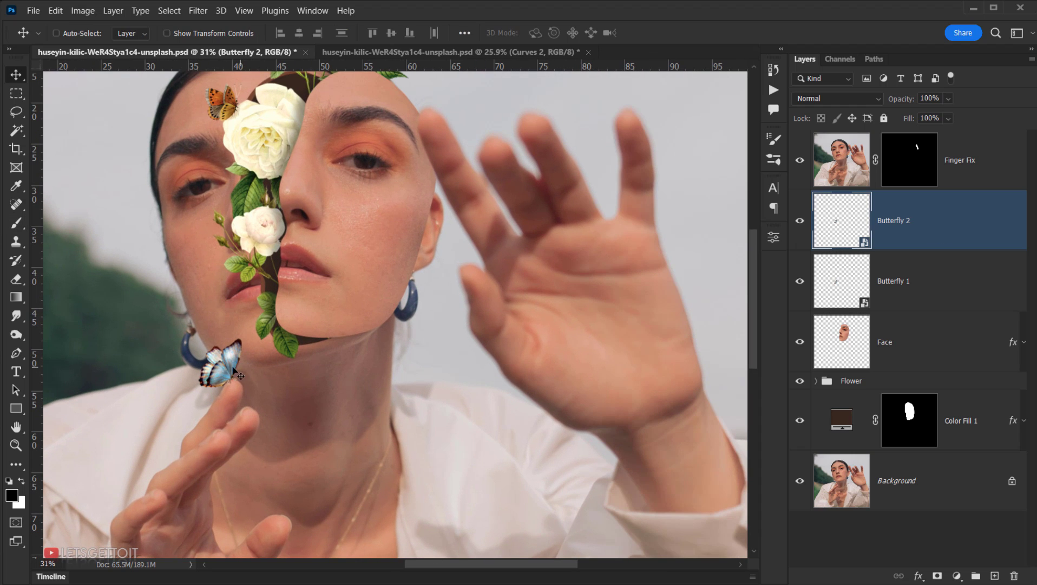
{"action": "left_click_drag", "start_coordinate": [234, 373], "coordinate": [524, 99]}
{"action": "left_click_drag", "start_coordinate": [550, 140], "coordinate": [476, 257]}
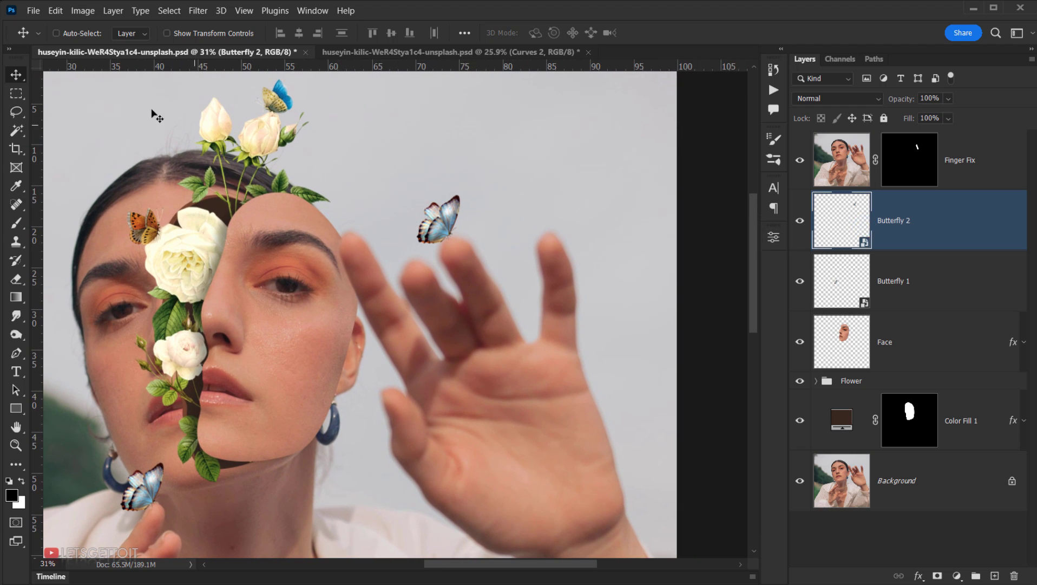
Use Free Transform to enlarge Butterfly 2 to about 115% and seat it just above the raised hand's fingertip
{"action": "left_click", "coordinate": [54, 11]}
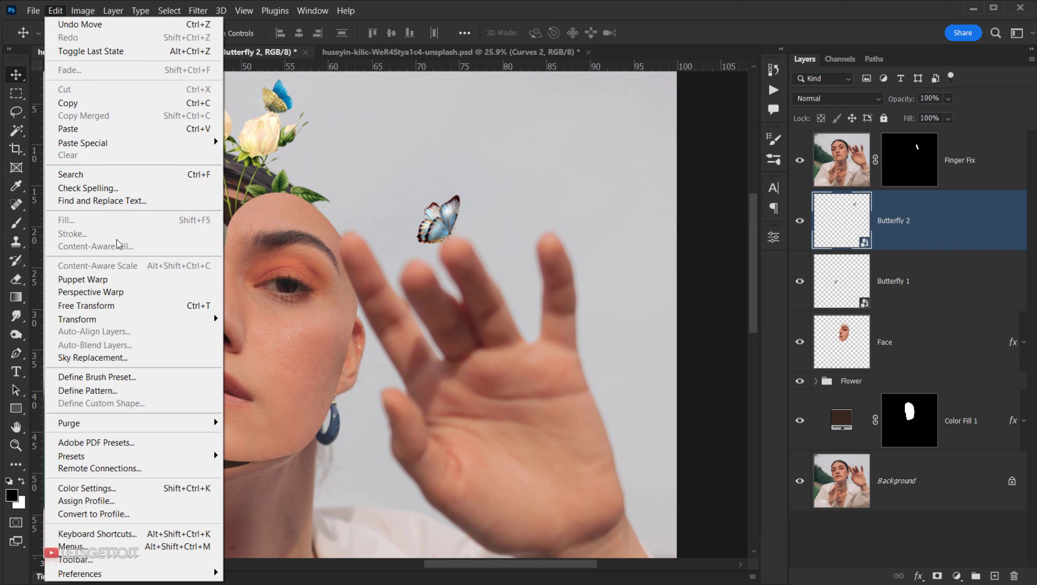
{"action": "left_click", "coordinate": [103, 305]}
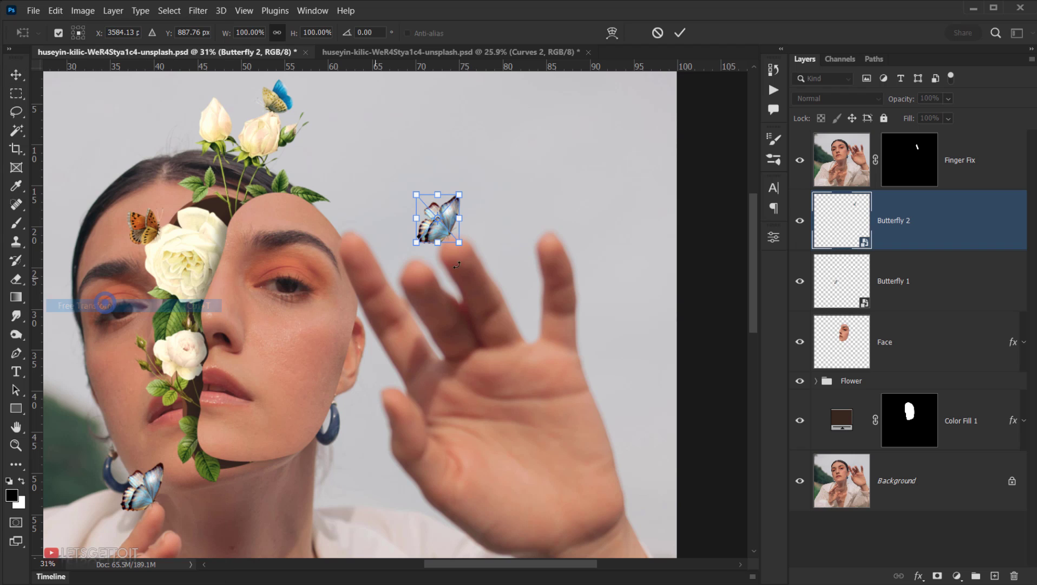
{"action": "left_click_drag", "start_coordinate": [461, 193], "coordinate": [468, 187]}
{"action": "scroll", "coordinate": [462, 269], "scroll_direction": "up", "scroll_amount": 3}
{"action": "left_click_drag", "start_coordinate": [495, 220], "coordinate": [427, 199]}
{"action": "left_click", "coordinate": [681, 33]}
{"action": "scroll", "coordinate": [431, 199], "scroll_direction": "up", "scroll_amount": 5}
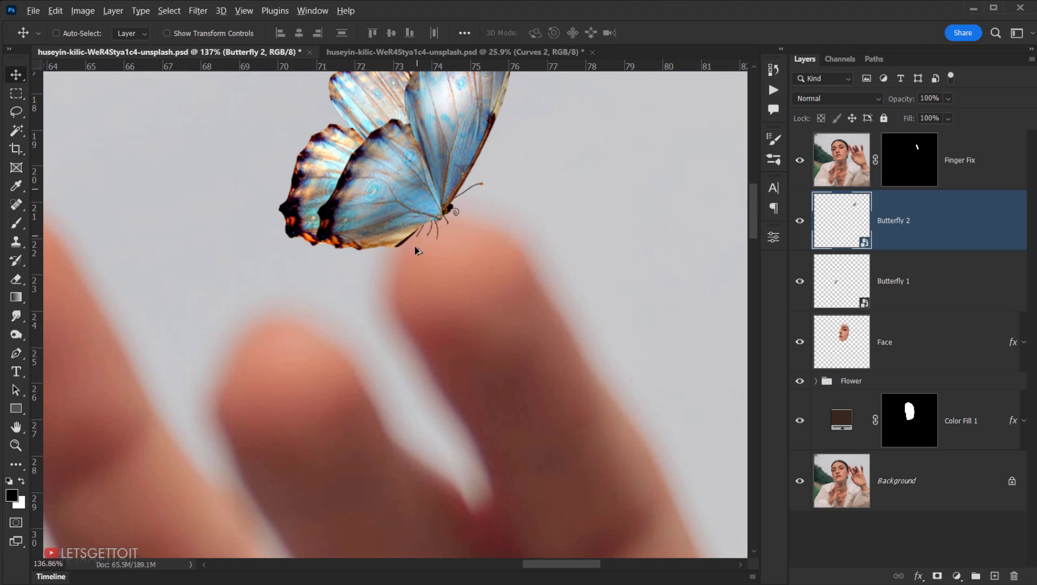
{"action": "scroll", "coordinate": [416, 249], "scroll_direction": "down", "scroll_amount": 6}
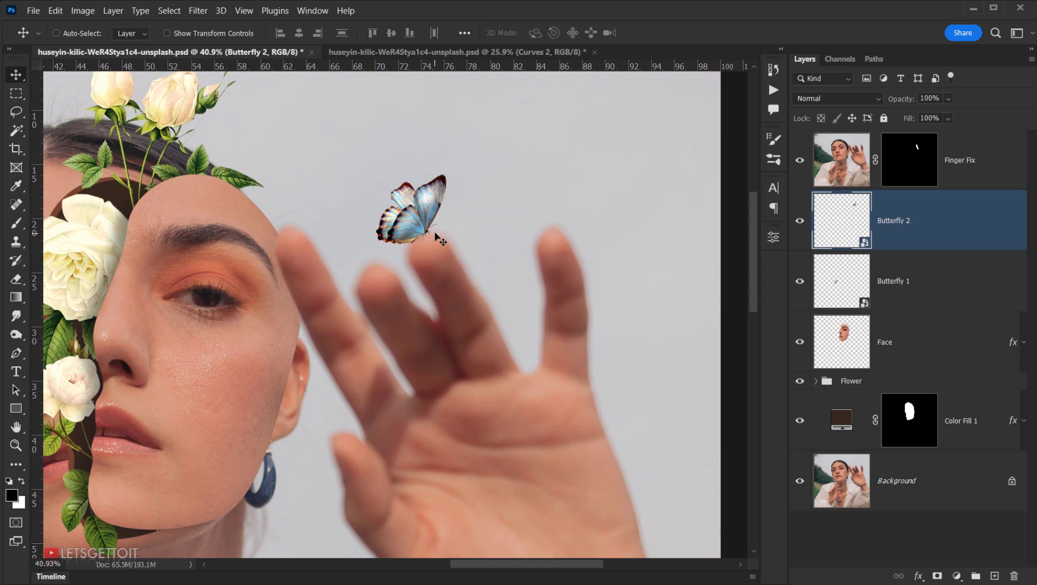
{"action": "scroll", "coordinate": [384, 252], "scroll_direction": "down", "scroll_amount": 3}
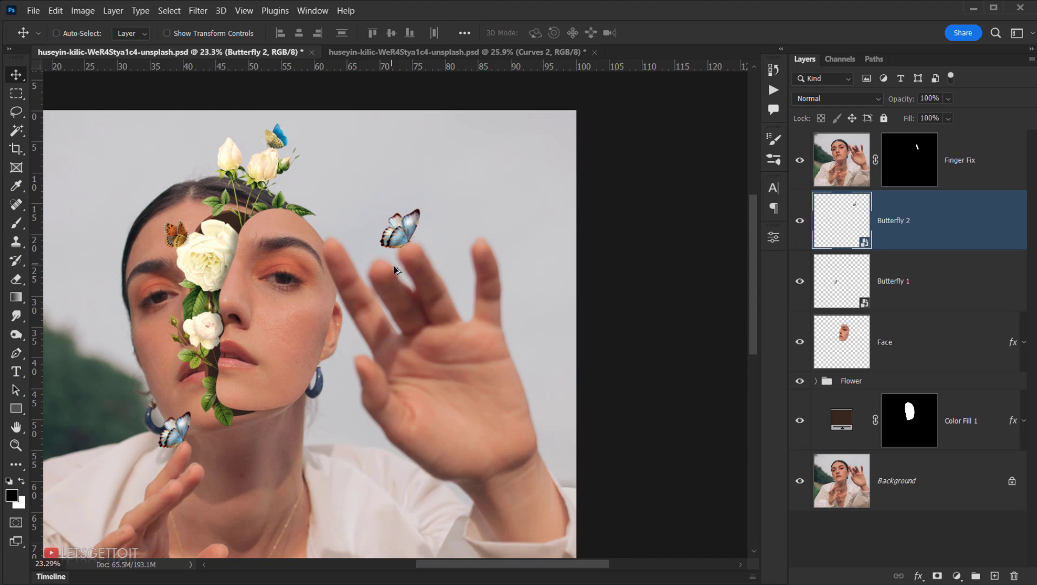
Rotate Butterfly 2 to about 18° with Free Transform and nudge it slightly upward above the fingertip
{"action": "left_click_drag", "start_coordinate": [354, 264], "coordinate": [335, 224]}
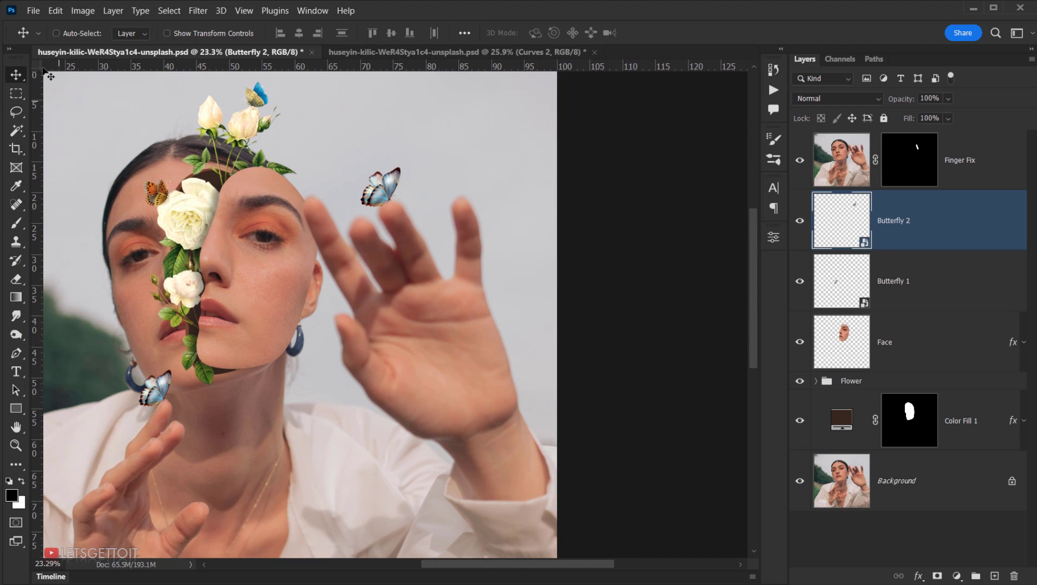
{"action": "left_click", "coordinate": [53, 12]}
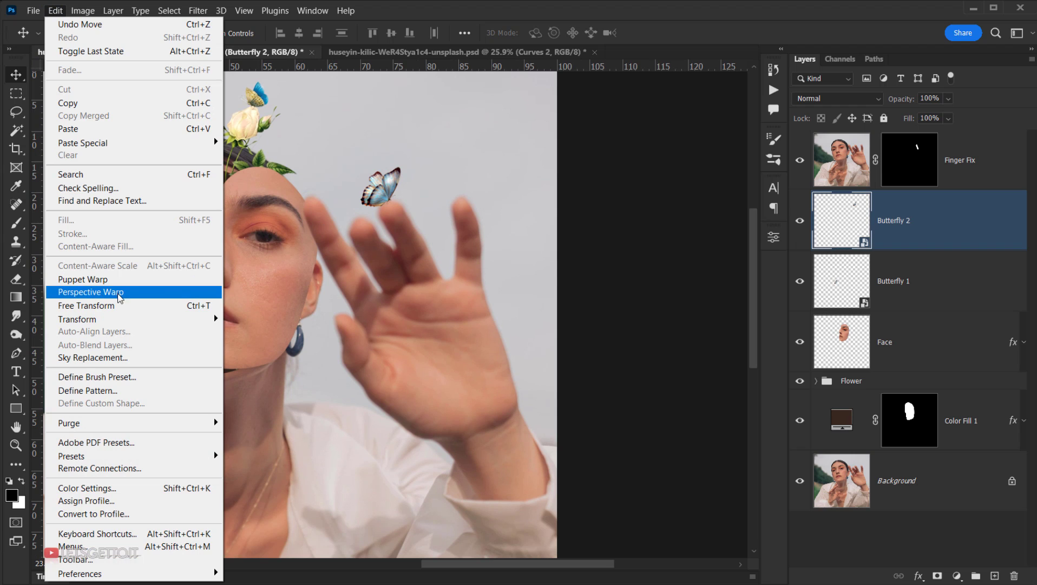
{"action": "left_click", "coordinate": [115, 307]}
{"action": "scroll", "coordinate": [401, 222], "scroll_direction": "up", "scroll_amount": 3}
{"action": "left_click_drag", "start_coordinate": [416, 200], "coordinate": [419, 168]}
{"action": "key", "text": "Up"}
{"action": "key", "text": "Up"}
{"action": "key", "text": "Up"}
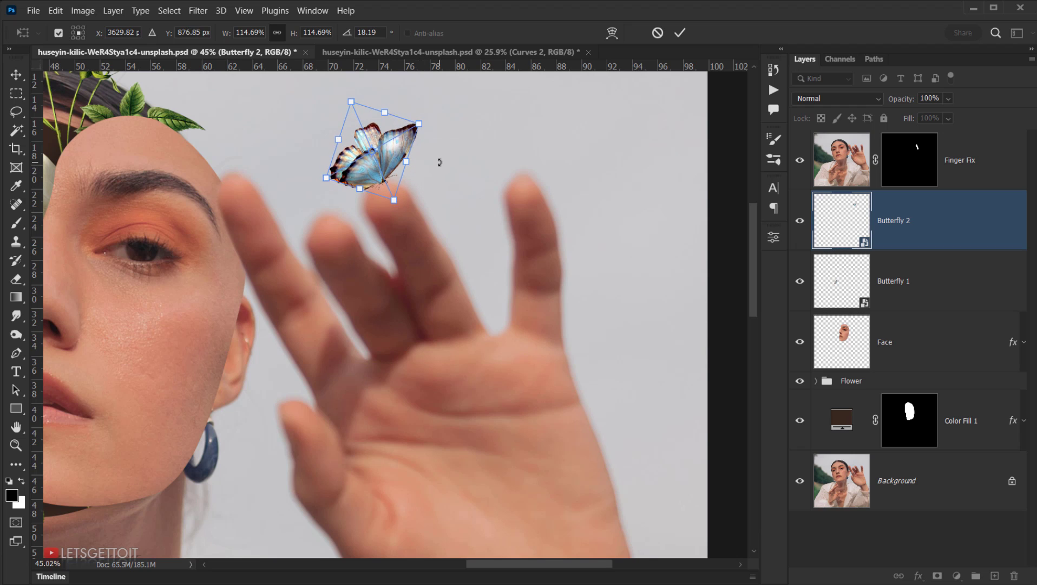
{"action": "key", "text": "Up"}
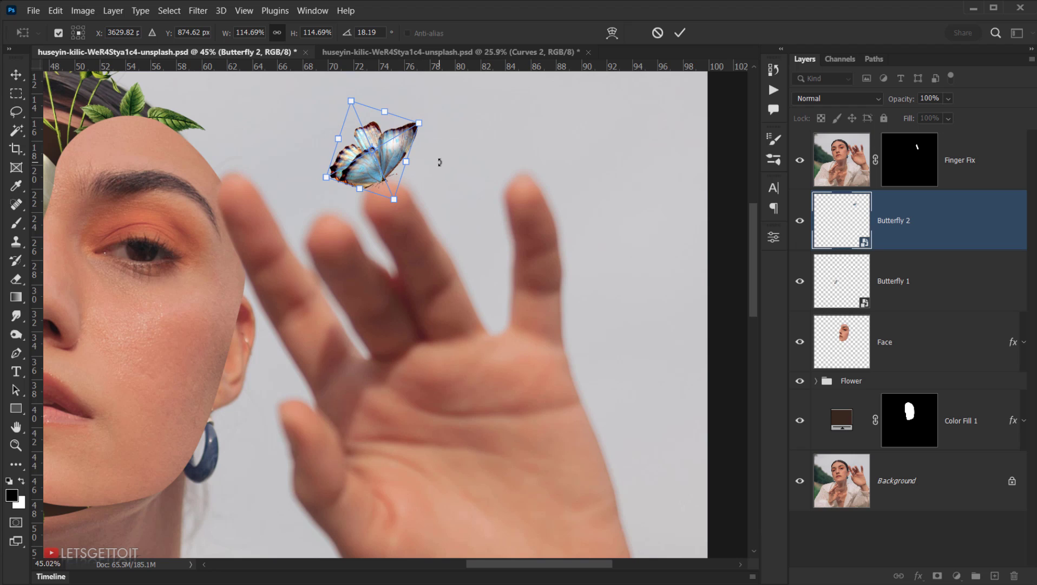
{"action": "left_click", "coordinate": [681, 33]}
Add a Hue/Saturation adjustment layer above the Butterfly 2 layer
{"action": "scroll", "coordinate": [324, 241], "scroll_direction": "down", "scroll_amount": 6}
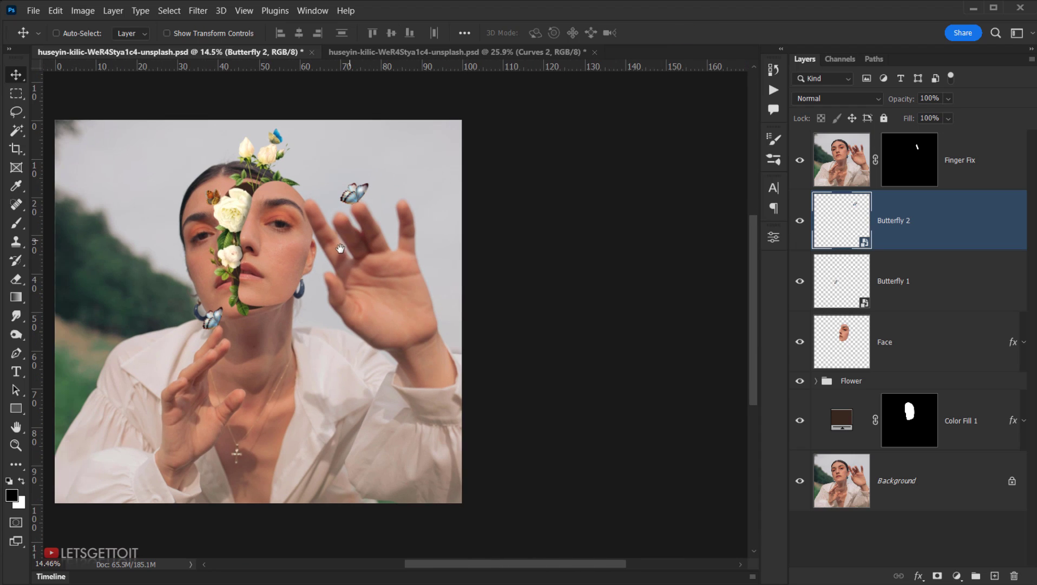
{"action": "left_click_drag", "start_coordinate": [340, 248], "coordinate": [408, 223]}
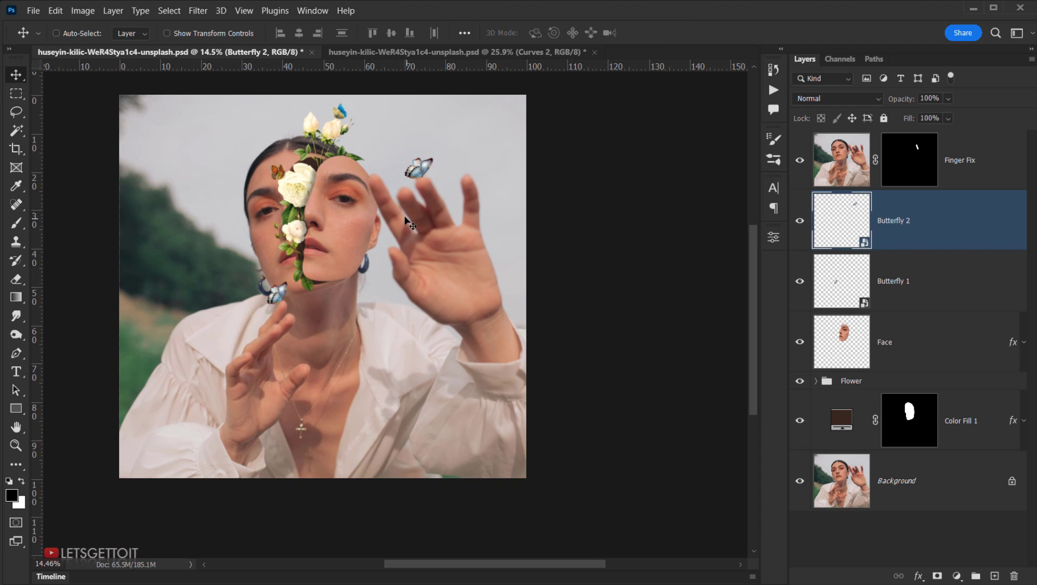
{"action": "scroll", "coordinate": [406, 217], "scroll_direction": "up", "scroll_amount": 2}
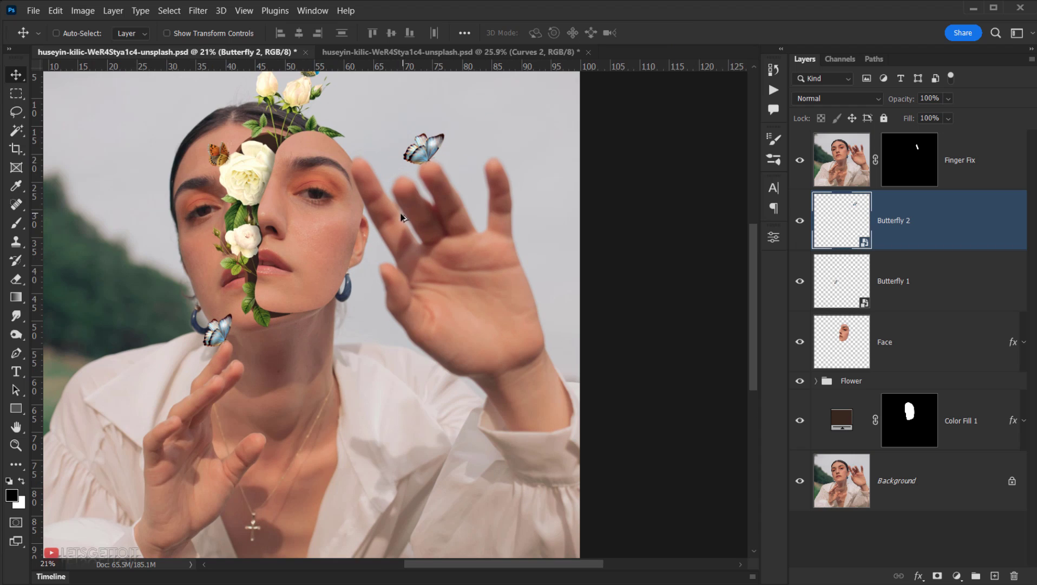
{"action": "left_click", "coordinate": [942, 239]}
{"action": "left_click", "coordinate": [956, 575]}
{"action": "left_click", "coordinate": [977, 447]}
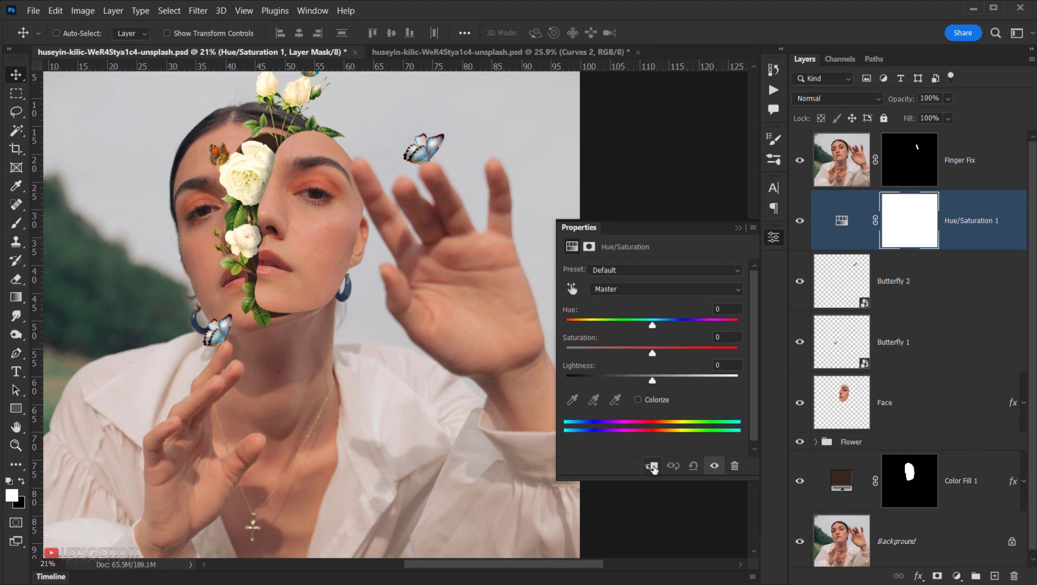
Clip the Hue/Saturation adjustment to Butterfly 2 and colorize it with Hue 105 and Saturation 100
{"action": "left_click", "coordinate": [653, 466]}
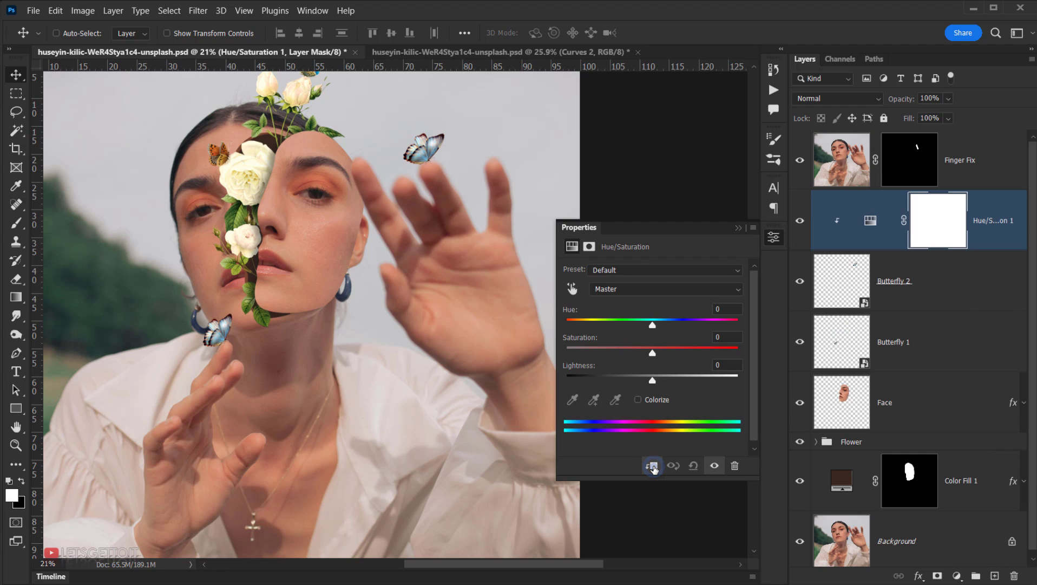
{"action": "left_click", "coordinate": [639, 399]}
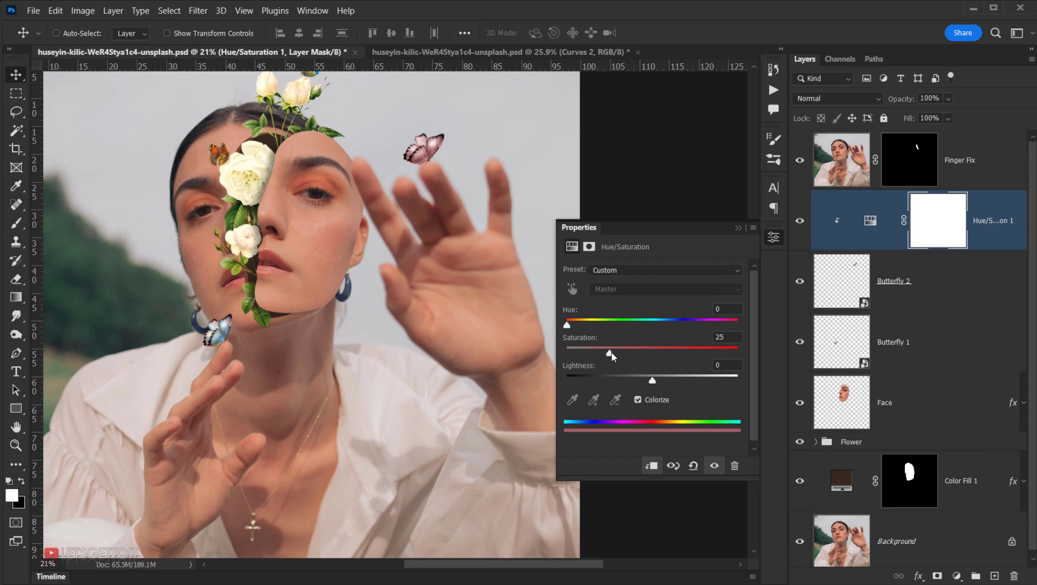
{"action": "left_click_drag", "start_coordinate": [610, 354], "coordinate": [738, 353]}
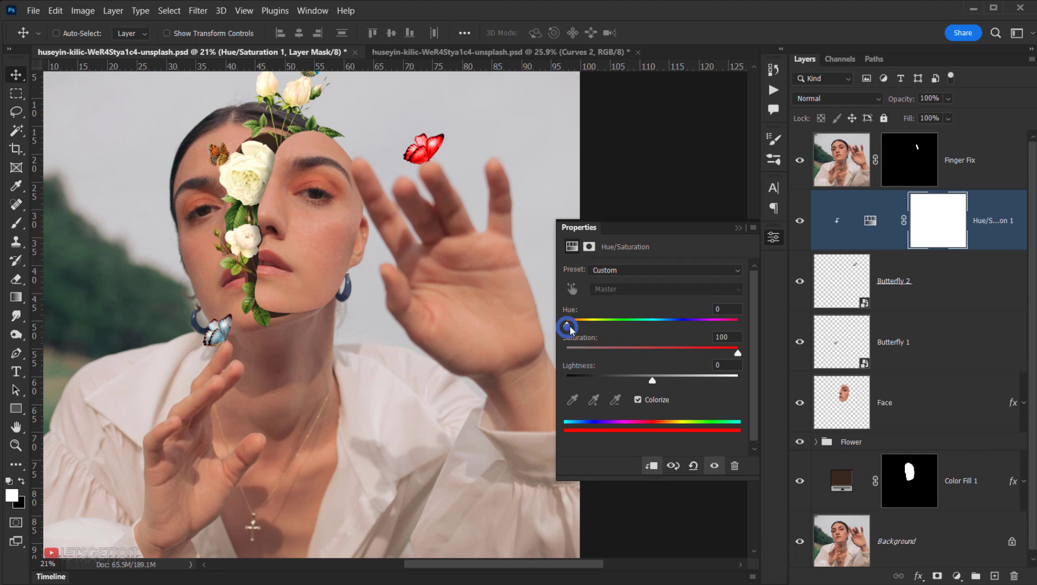
{"action": "left_click_drag", "start_coordinate": [567, 324], "coordinate": [618, 325]}
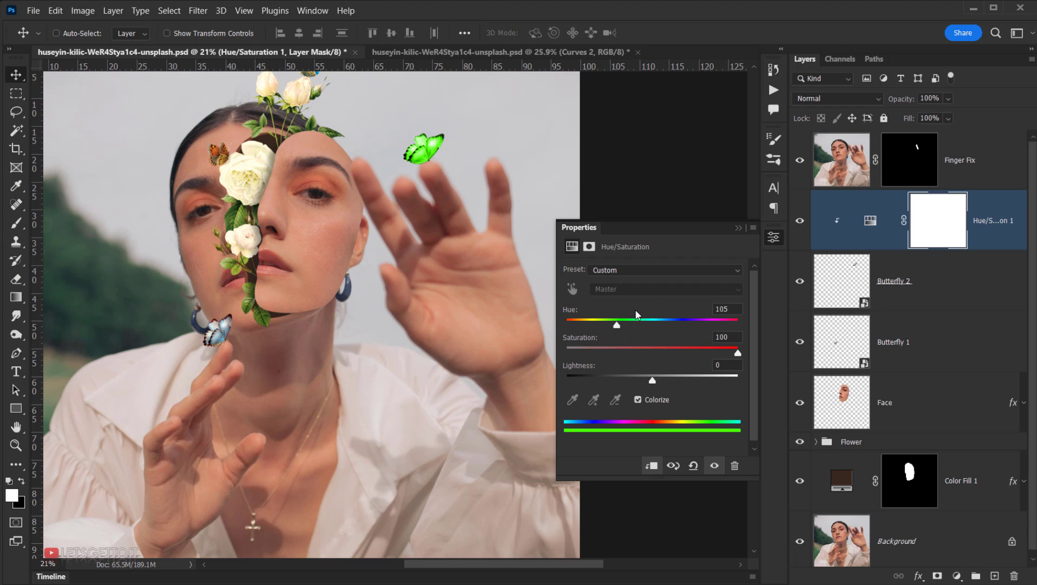
{"action": "left_click", "coordinate": [737, 229]}
Set the Hue/Saturation 1 layer's blend mode to Color and compare the butterfly with and without the adjustment
{"action": "left_click", "coordinate": [862, 218]}
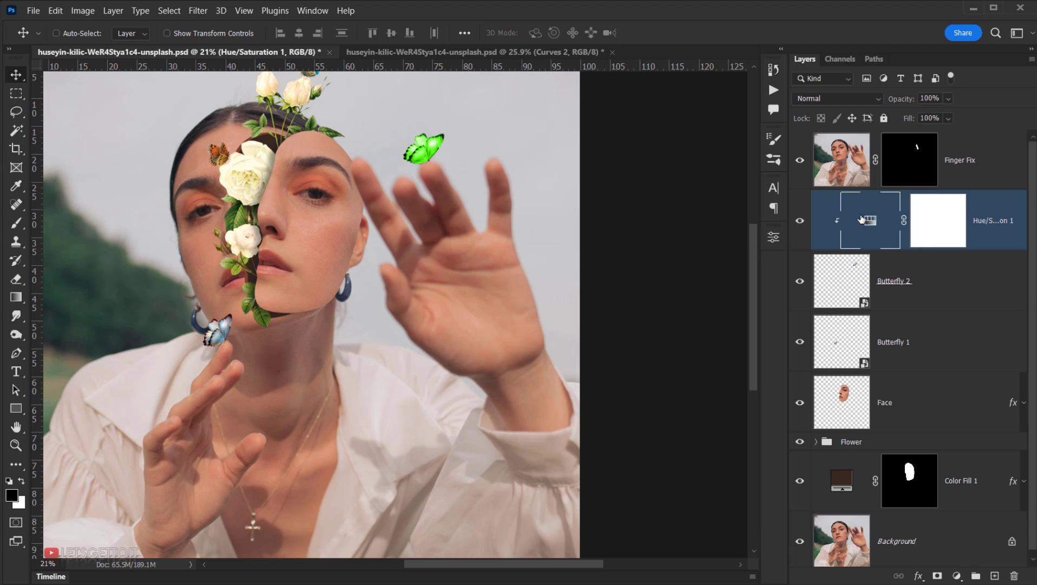
{"action": "left_click", "coordinate": [830, 96]}
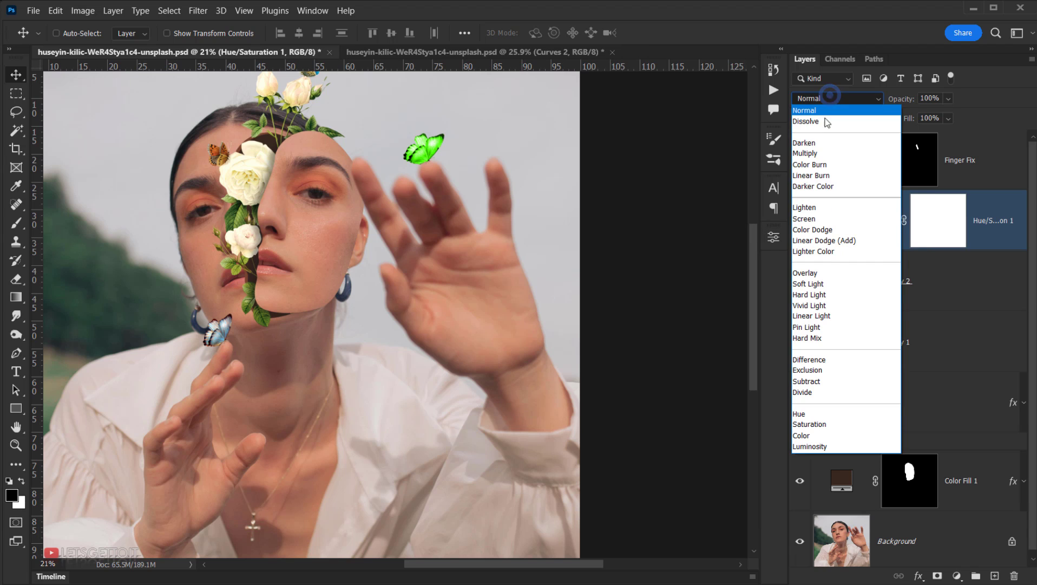
{"action": "left_click", "coordinate": [804, 438]}
{"action": "left_click", "coordinate": [800, 222]}
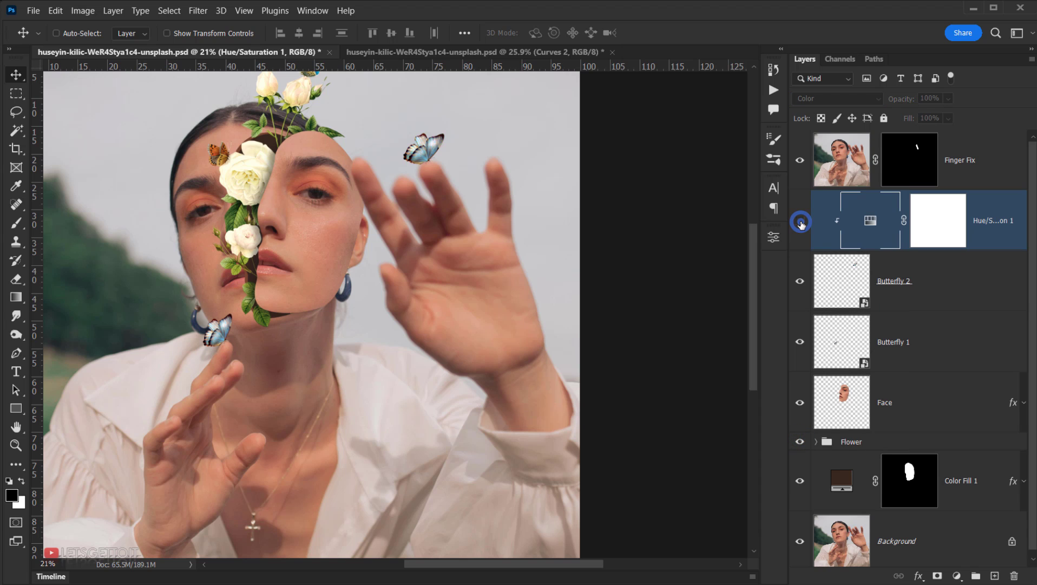
{"action": "left_click", "coordinate": [800, 222]}
Load the Butterfly 2 layer's transparency as a new selection
{"action": "left_click", "coordinate": [965, 287]}
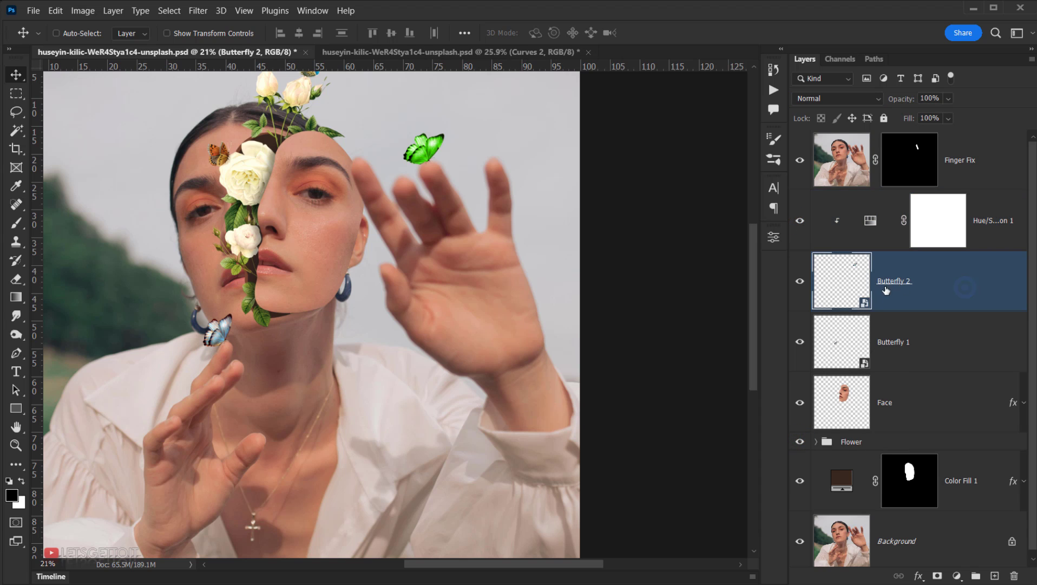
{"action": "scroll", "coordinate": [415, 317], "scroll_direction": "up", "scroll_amount": 3}
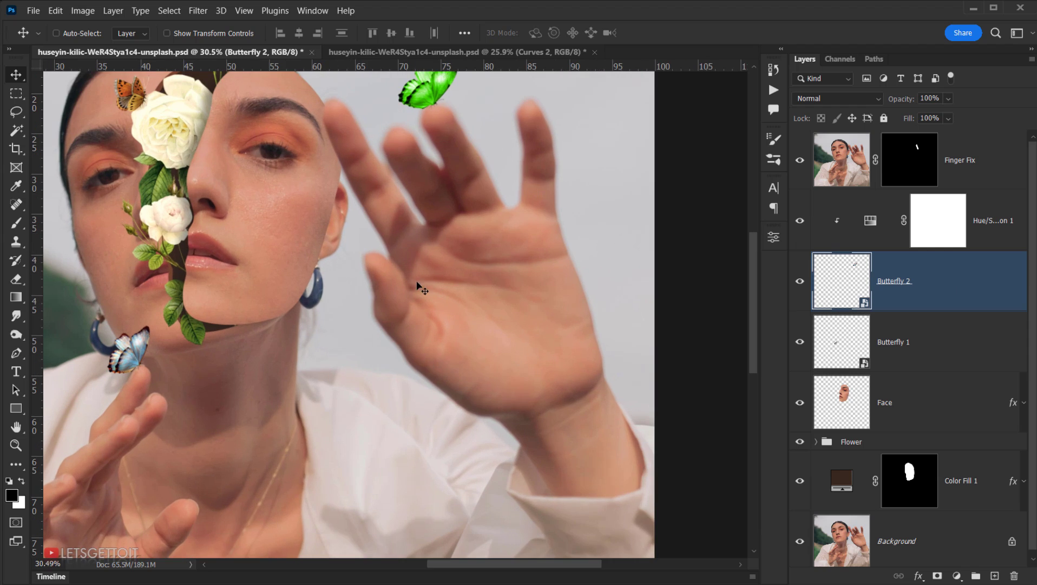
{"action": "scroll", "coordinate": [427, 243], "scroll_direction": "down", "scroll_amount": 1}
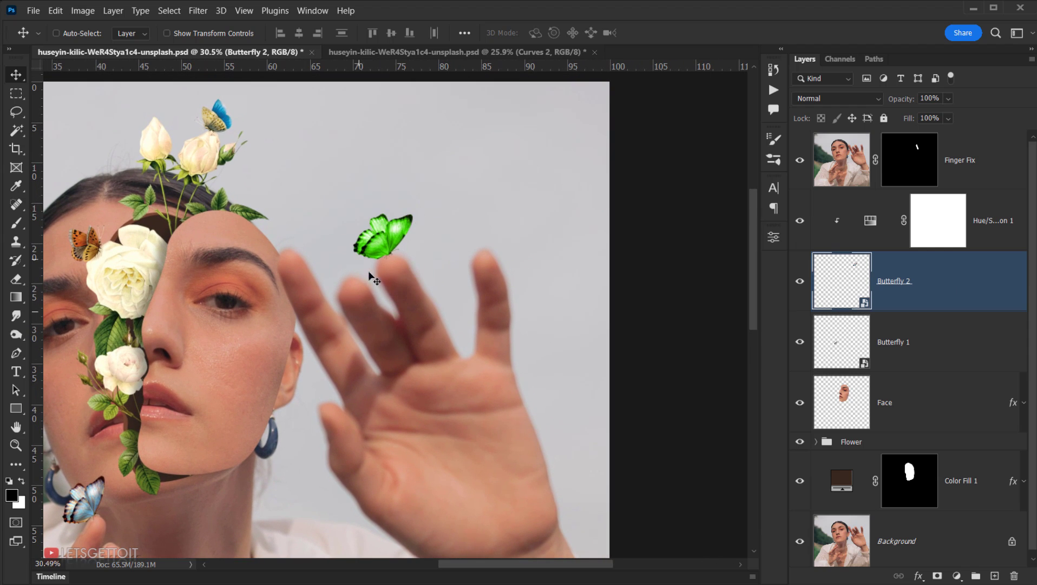
{"action": "left_click", "coordinate": [170, 11]}
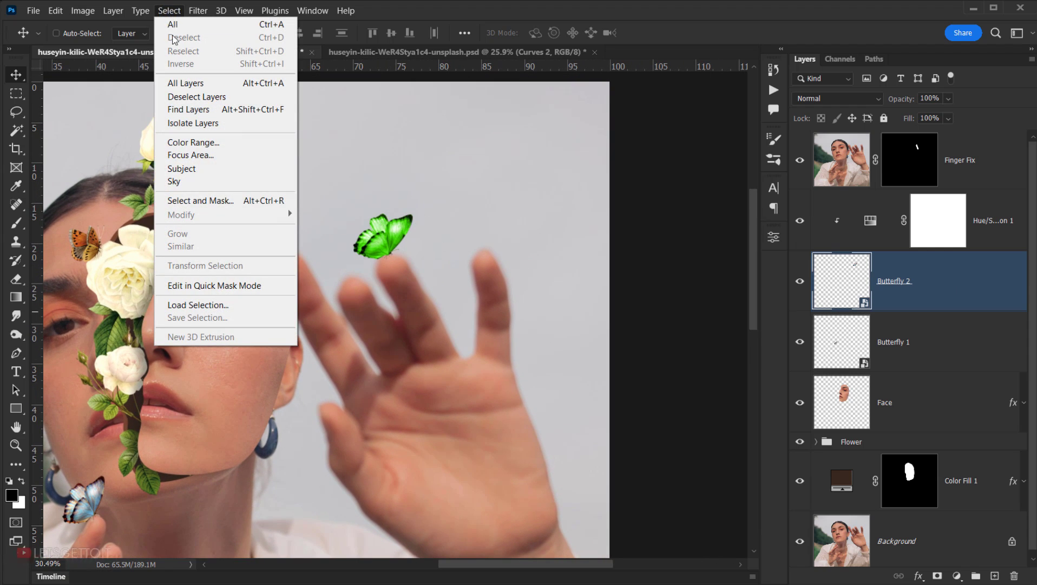
{"action": "left_click", "coordinate": [193, 306]}
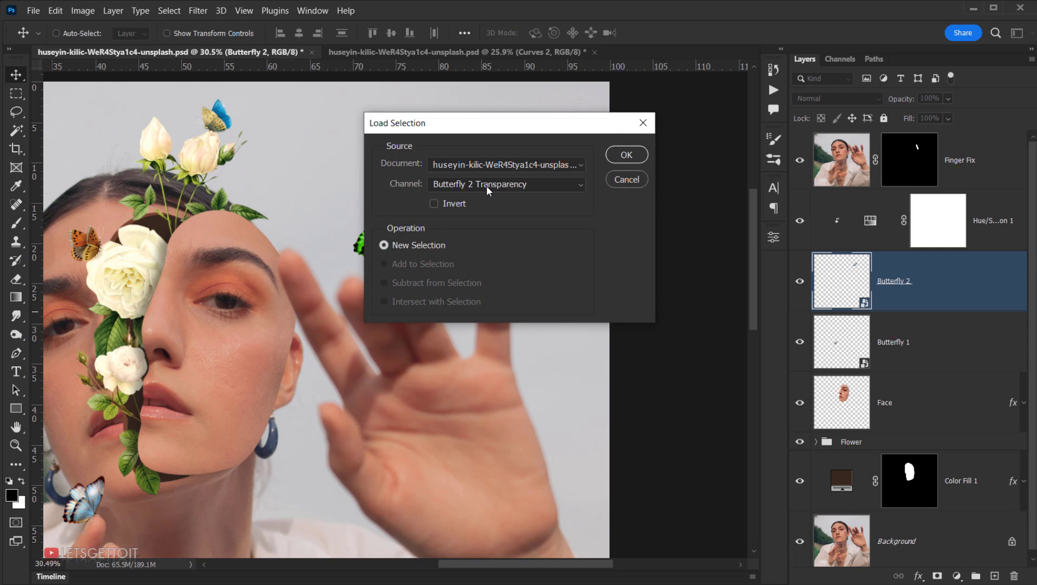
{"action": "left_click", "coordinate": [630, 156]}
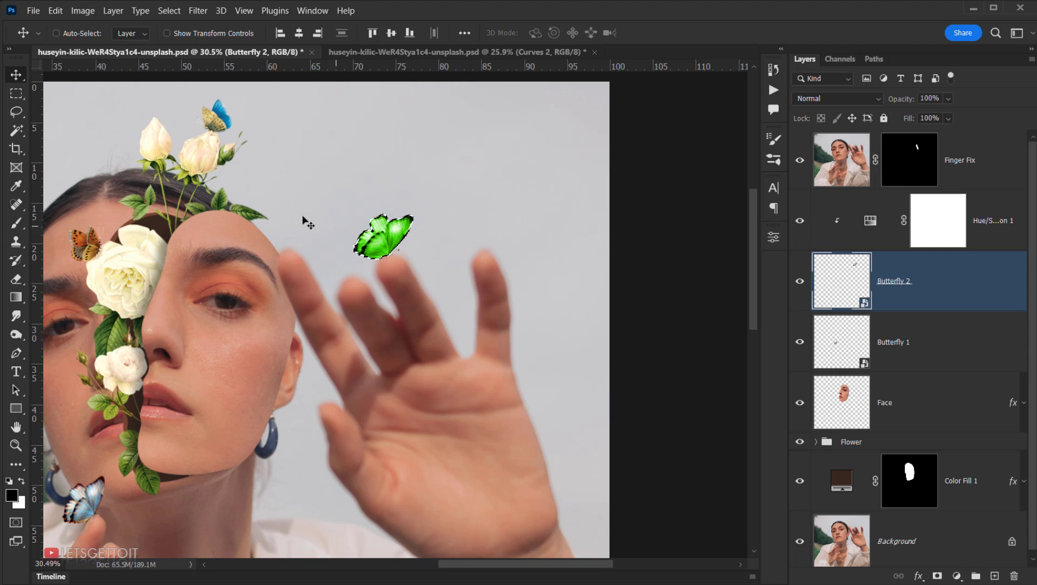
Convert the butterfly selection into a work path with a tolerance of 4 pixels
{"action": "left_click", "coordinate": [16, 111]}
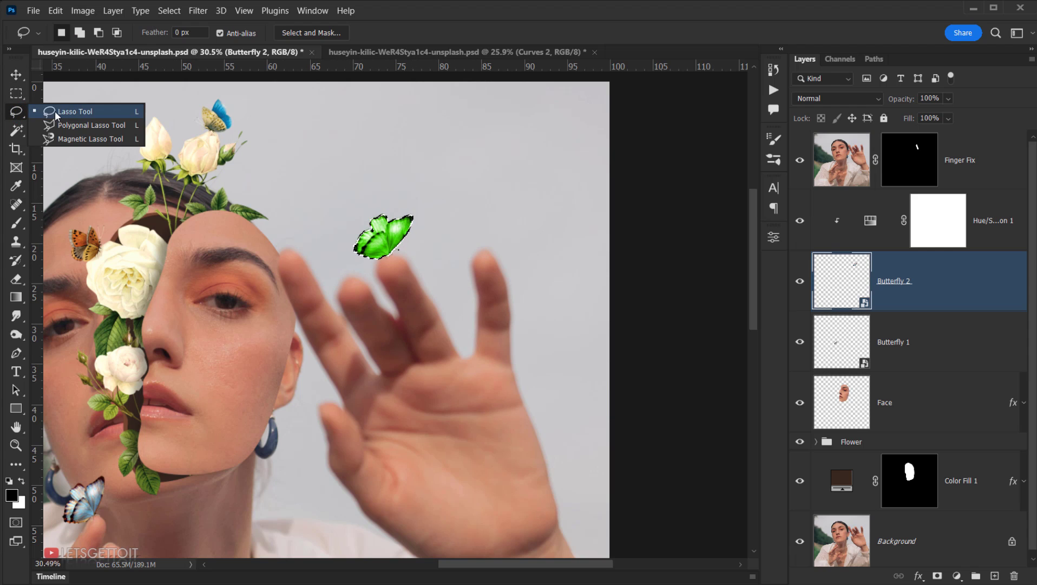
{"action": "left_click", "coordinate": [55, 111]}
{"action": "right_click", "coordinate": [396, 232]}
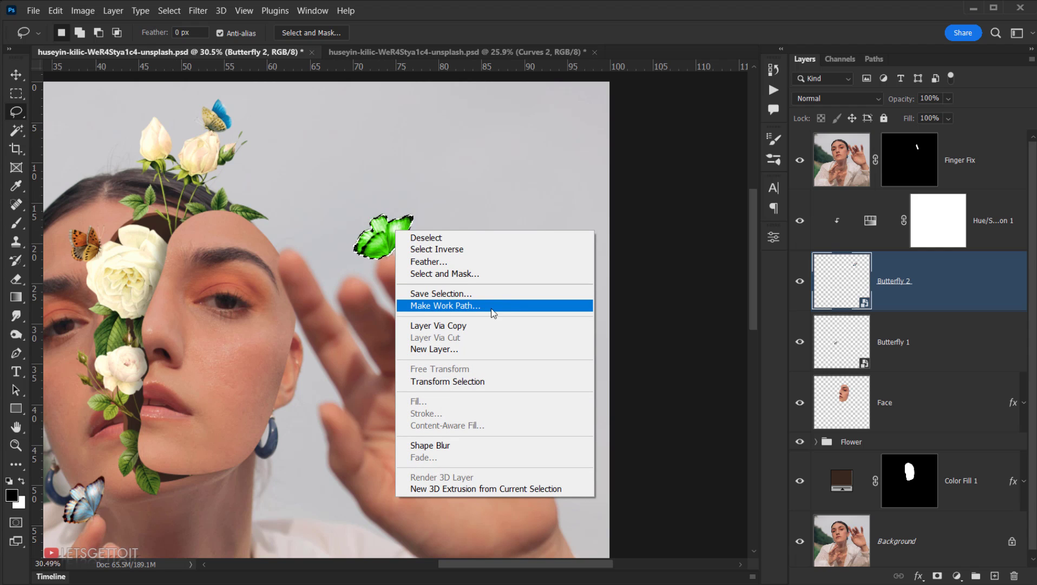
{"action": "left_click", "coordinate": [452, 310]}
{"action": "left_click", "coordinate": [500, 196]}
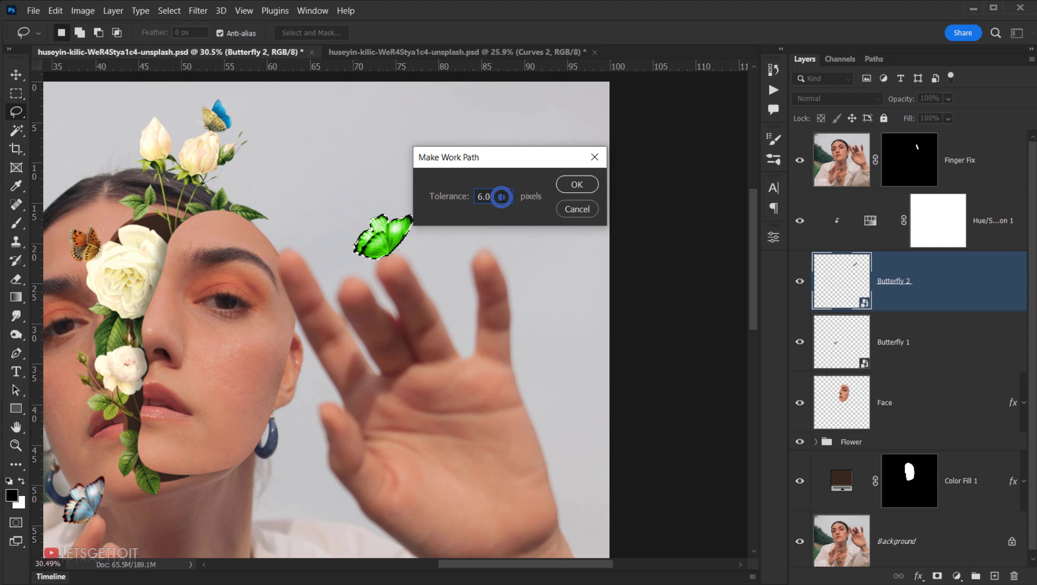
{"action": "type", "text": "4"}
{"action": "left_click", "coordinate": [581, 186]}
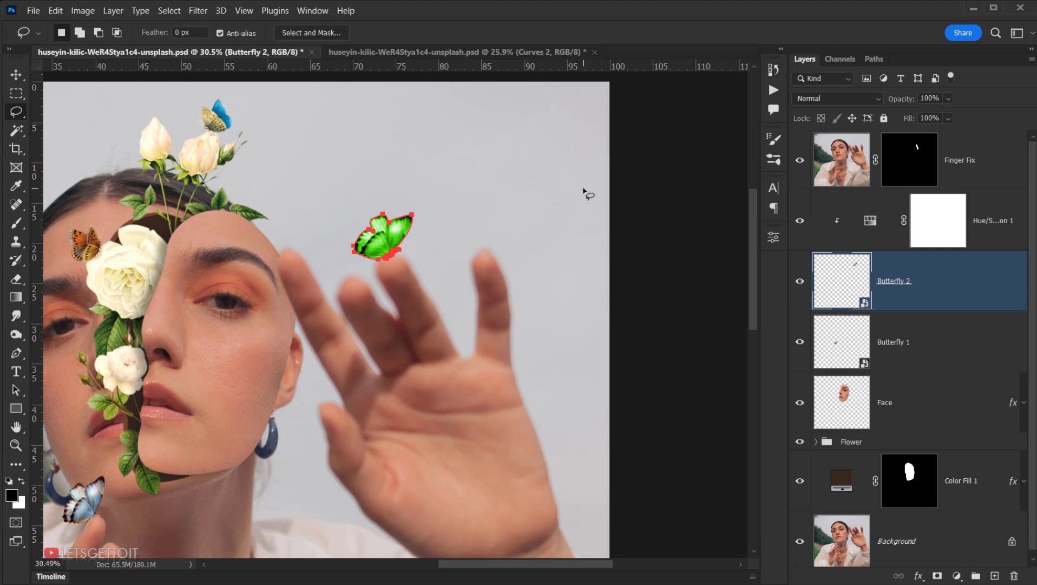
Define the butterfly path as a custom shape named "Butterfly Shape" and dismiss the path from the canvas
{"action": "scroll", "coordinate": [373, 265], "scroll_direction": "up", "scroll_amount": 1}
{"action": "scroll", "coordinate": [373, 265], "scroll_direction": "up", "scroll_amount": 3}
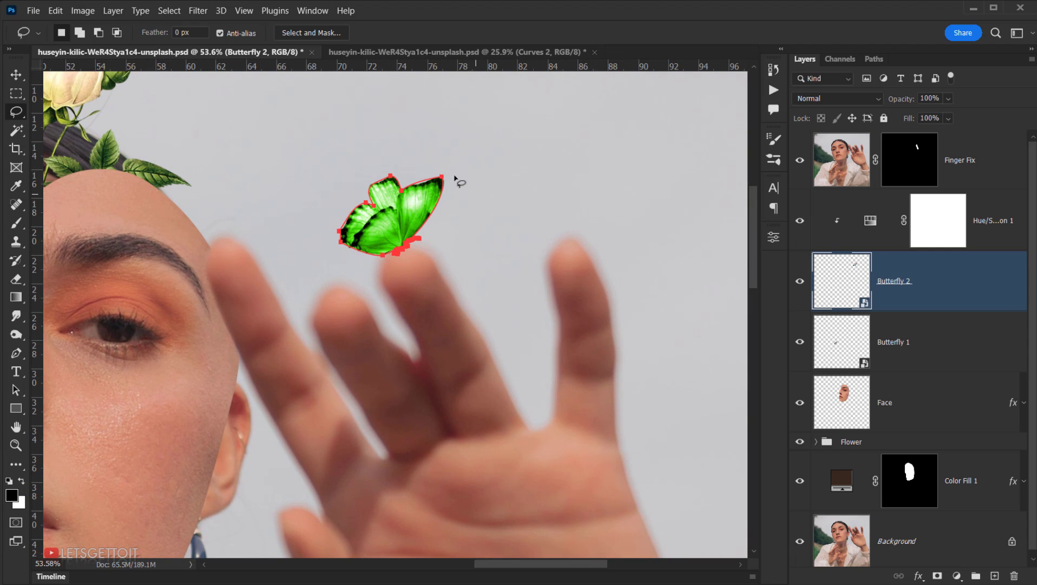
{"action": "key", "text": "v"}
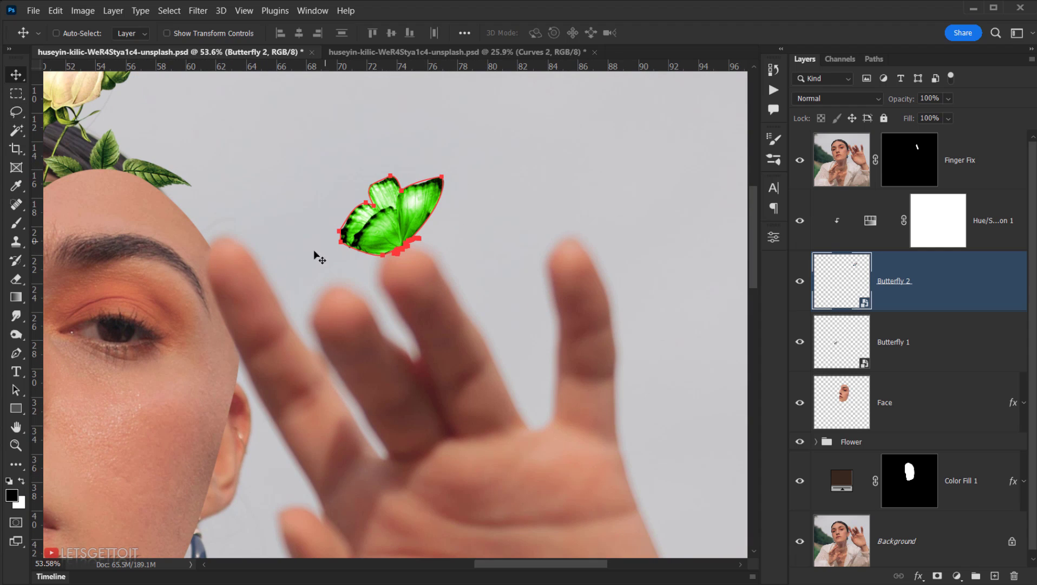
{"action": "left_click", "coordinate": [56, 10]}
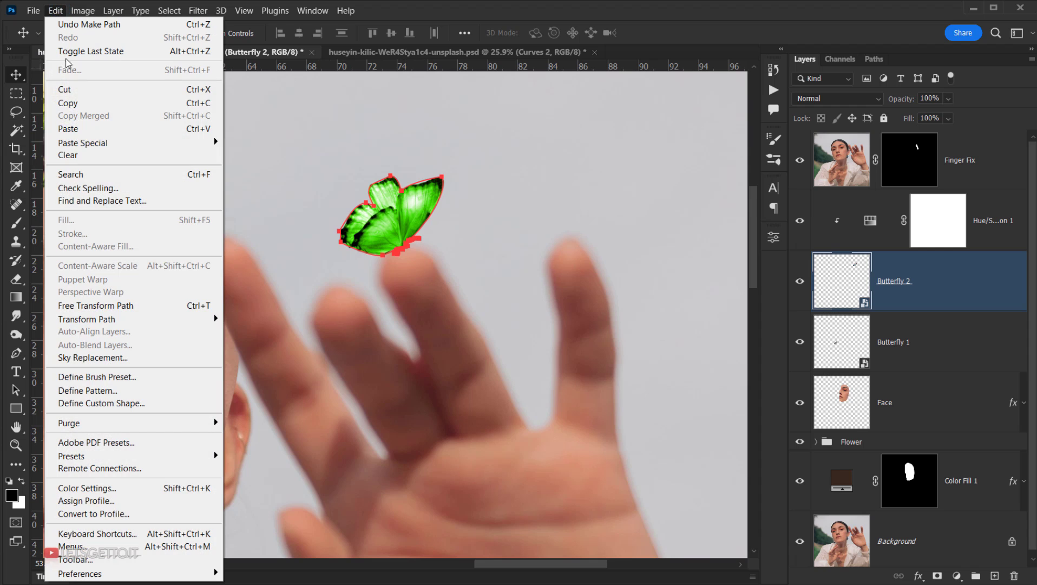
{"action": "left_click", "coordinate": [109, 402]}
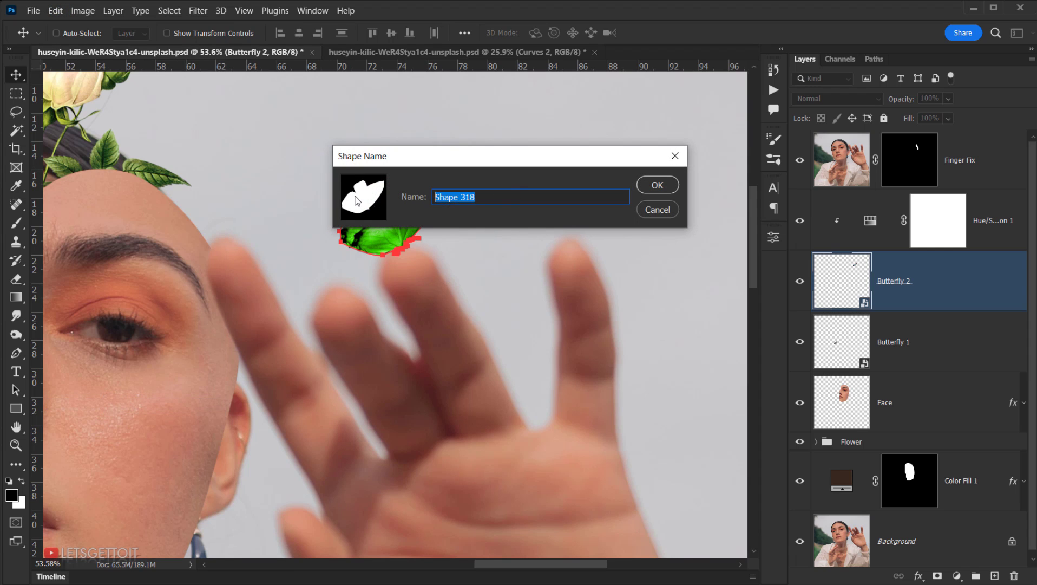
{"action": "type", "text": "Butterfly"}
{"action": "left_click", "coordinate": [655, 187]}
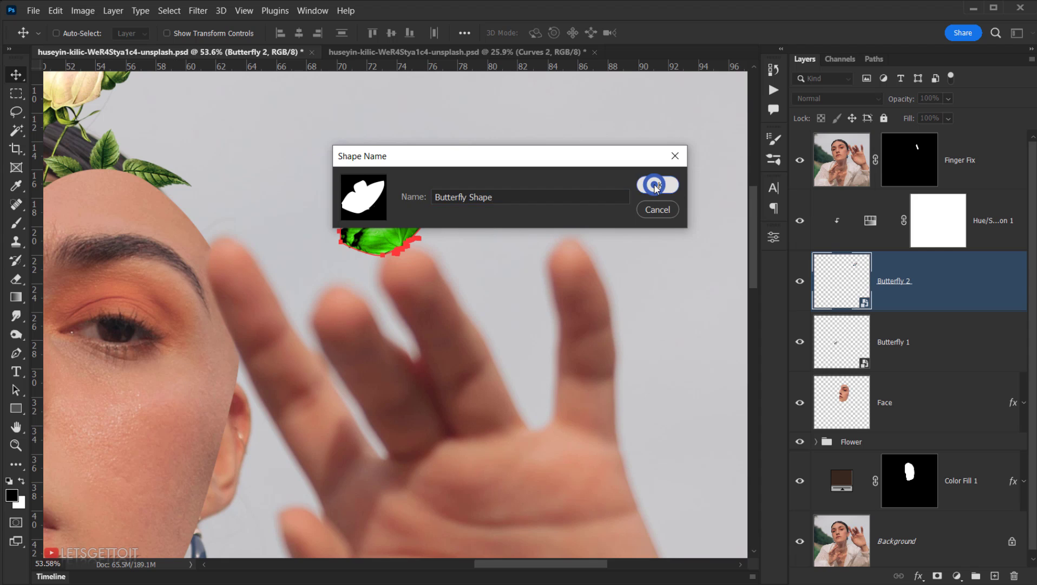
{"action": "left_click", "coordinate": [16, 354]}
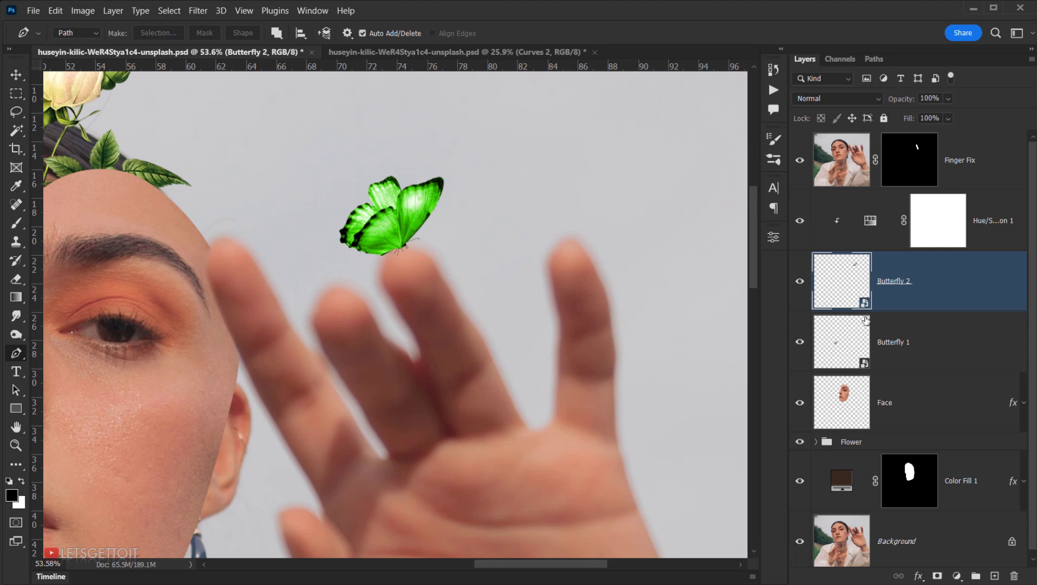
{"action": "key", "text": "v"}
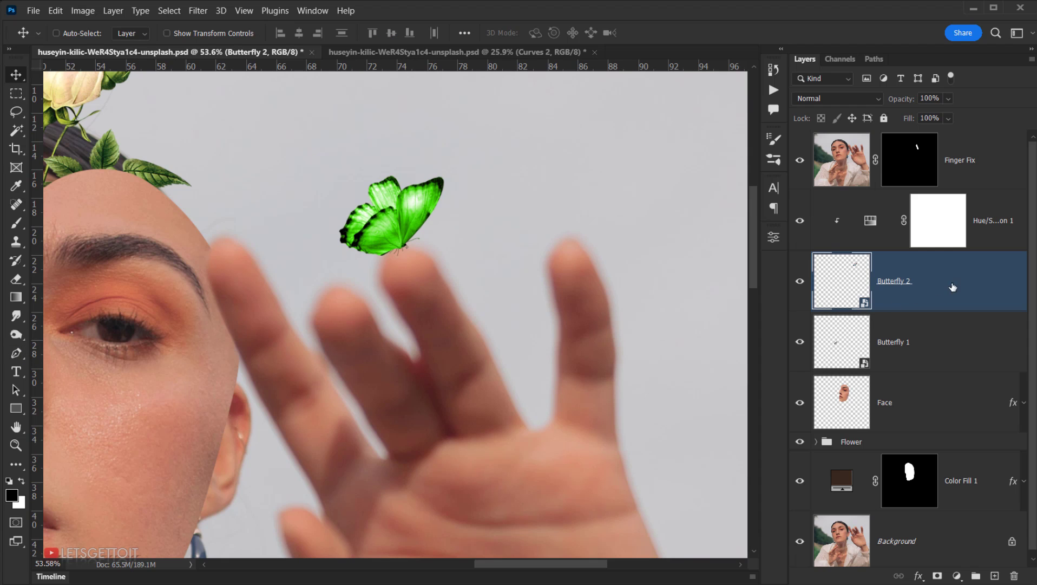
Apply a Shape Blur to the Butterfly 2 layer using the custom butterfly shape and a radius of 10 pixels
{"action": "left_click", "coordinate": [198, 11]}
{"action": "mouse_move", "coordinate": [293, 196]}
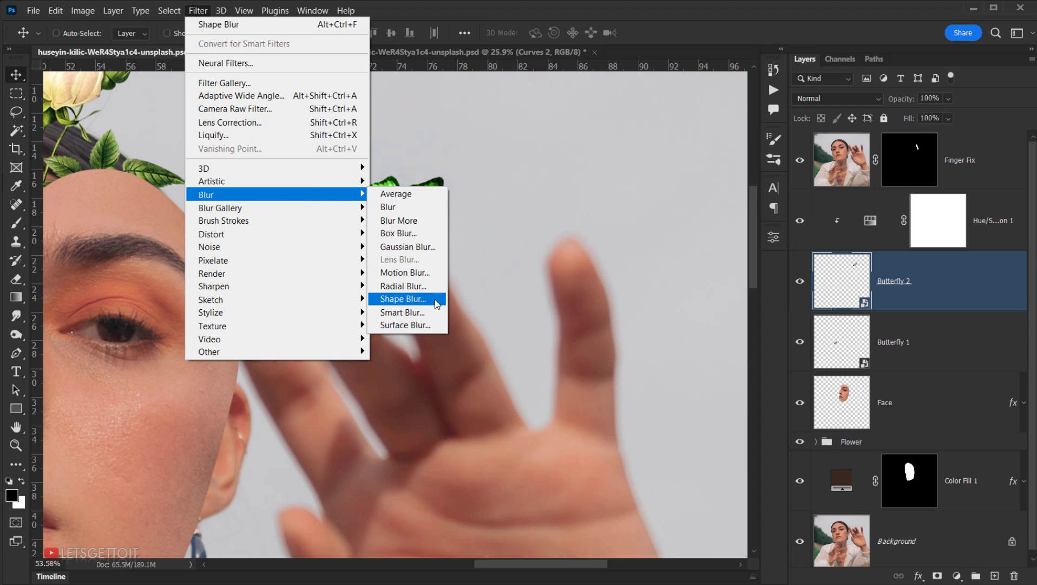
{"action": "left_click", "coordinate": [403, 299]}
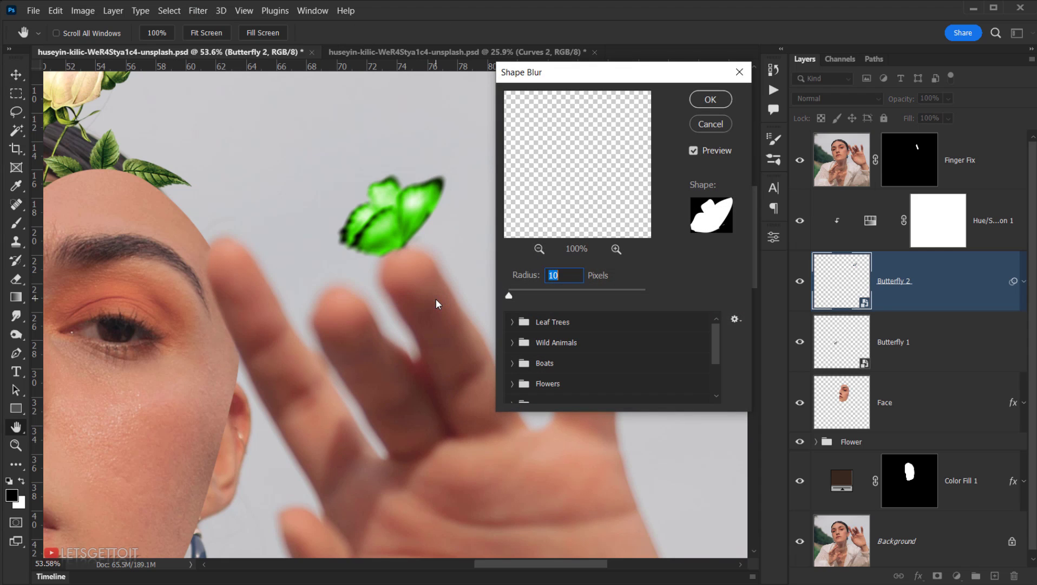
{"action": "left_click_drag", "start_coordinate": [598, 83], "coordinate": [610, 80]}
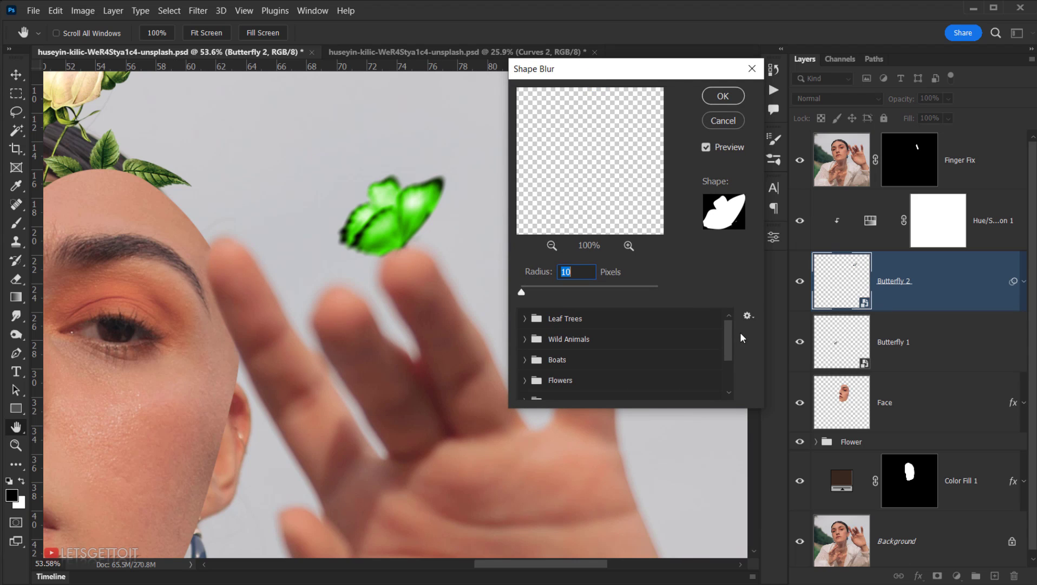
{"action": "left_click_drag", "start_coordinate": [730, 349], "coordinate": [730, 396]}
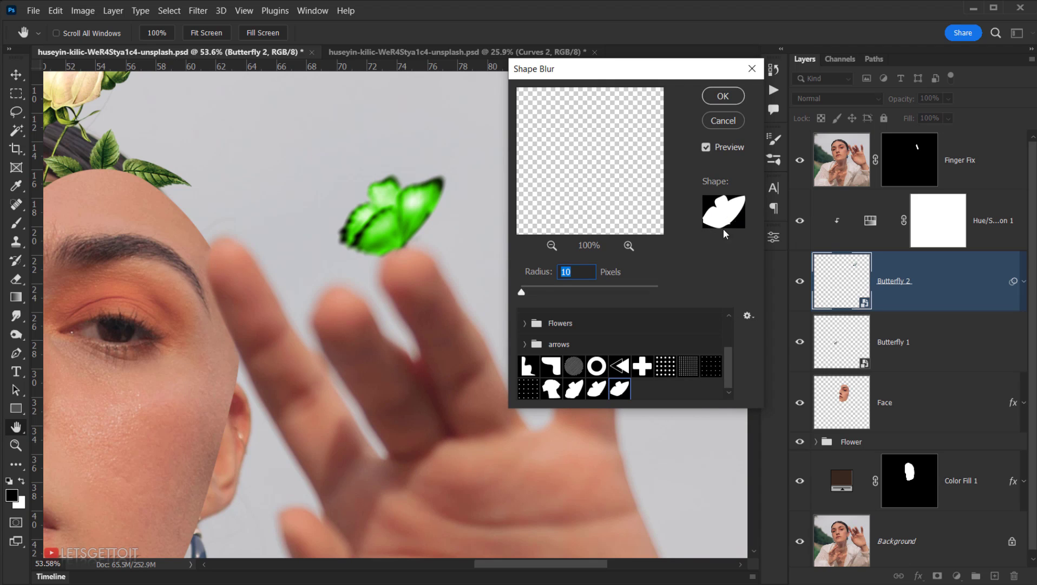
{"action": "left_click", "coordinate": [611, 166]}
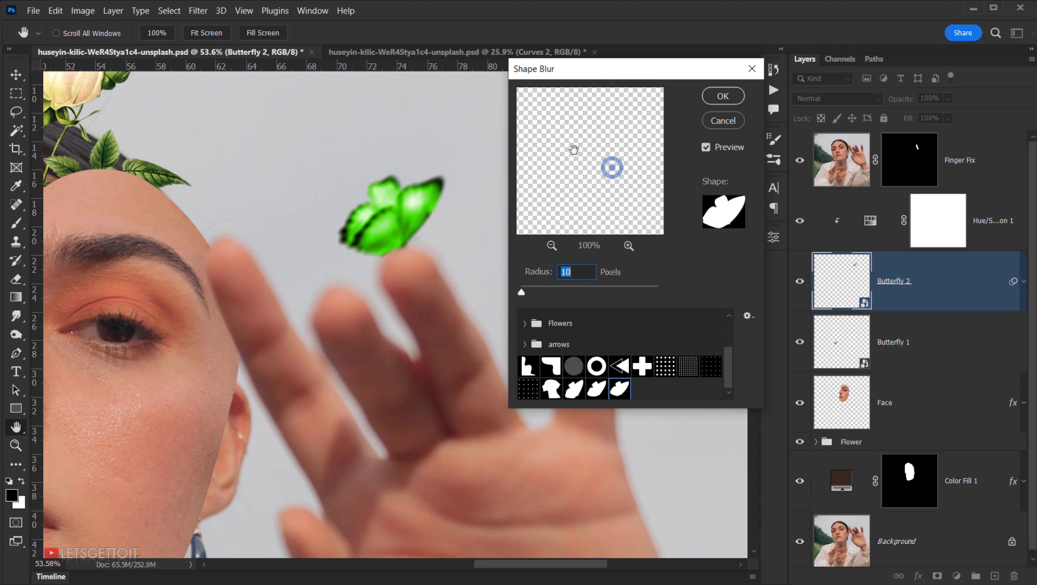
{"action": "left_click_drag", "start_coordinate": [524, 294], "coordinate": [518, 294]}
{"action": "type", "text": "10"}
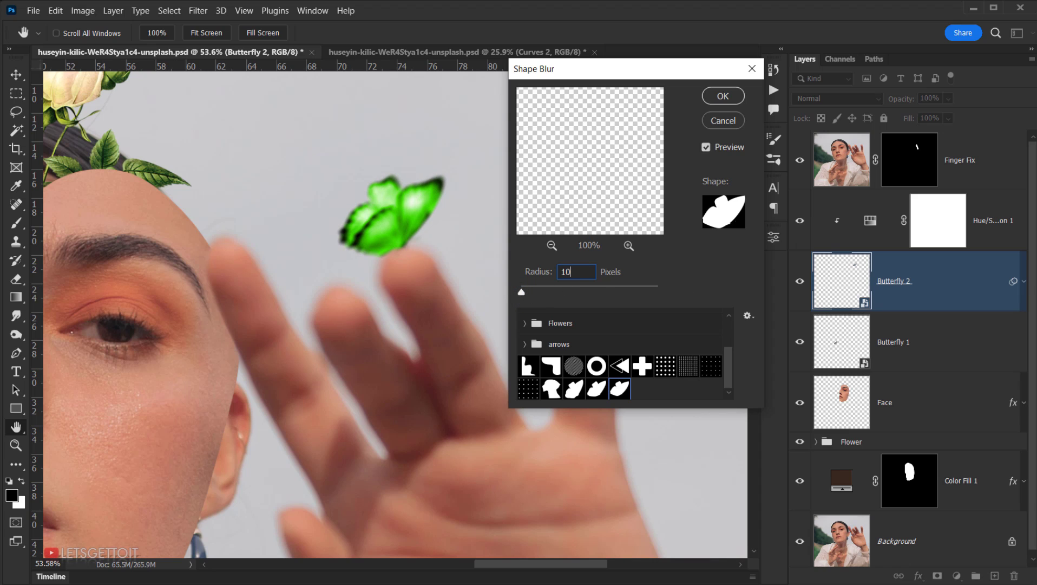
{"action": "left_click", "coordinate": [583, 276]}
{"action": "left_click", "coordinate": [705, 147]}
{"action": "left_click", "coordinate": [705, 147]}
{"action": "left_click", "coordinate": [737, 95]}
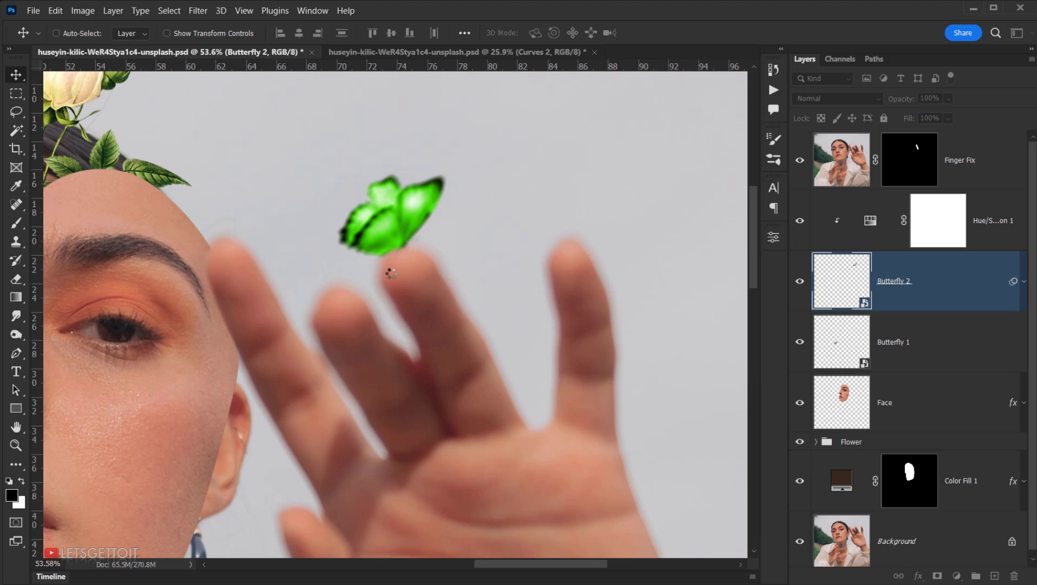
Group the Butterfly 1 and Butterfly 2 layers together with the clipped Hue/Saturation adjustment above them
{"action": "scroll", "coordinate": [390, 271], "scroll_direction": "down", "scroll_amount": 2}
{"action": "scroll", "coordinate": [394, 273], "scroll_direction": "down", "scroll_amount": 3}
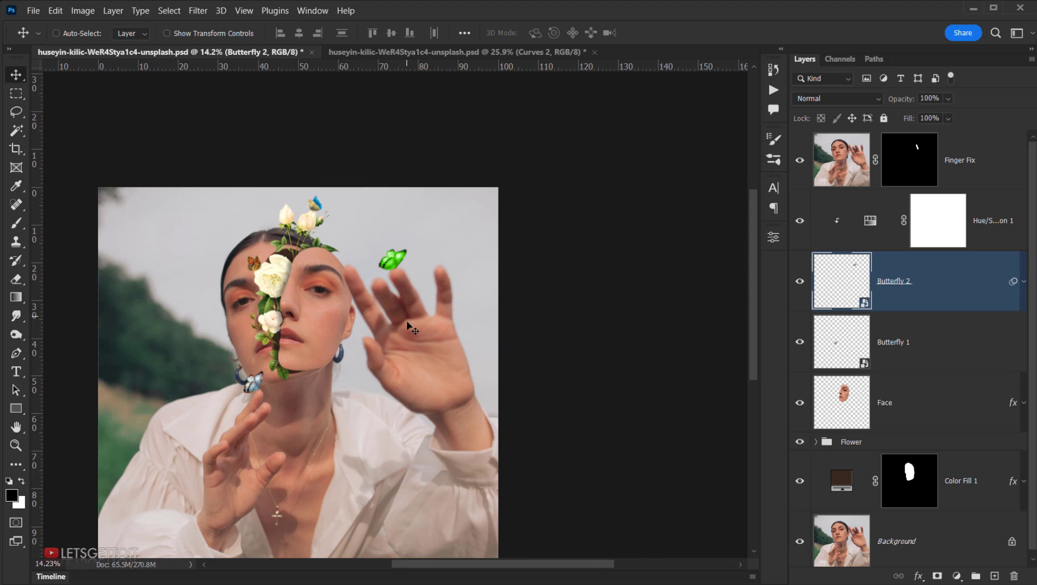
{"action": "left_click_drag", "start_coordinate": [392, 339], "coordinate": [429, 299]}
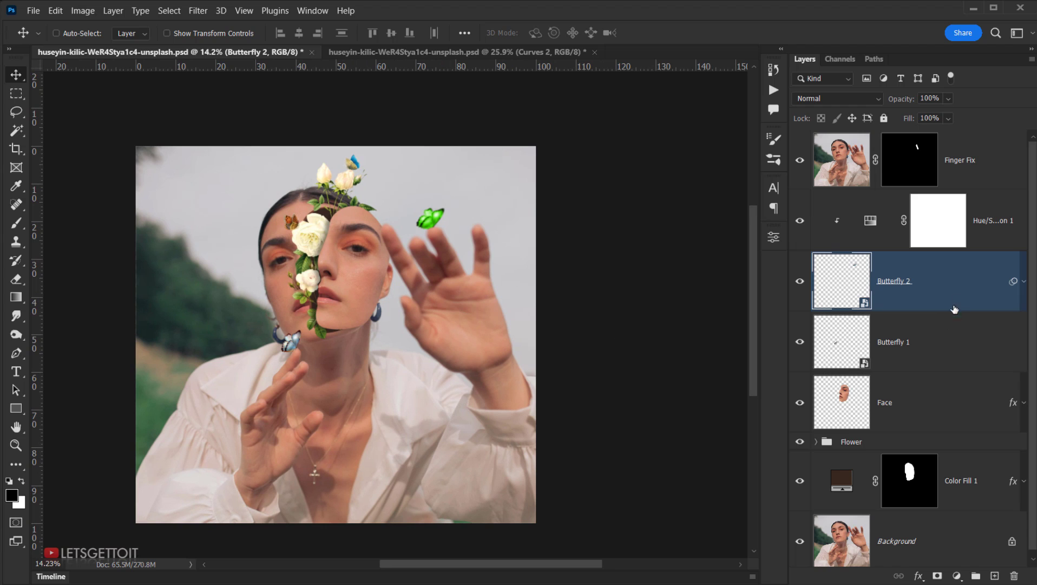
{"action": "left_click", "coordinate": [958, 340]}
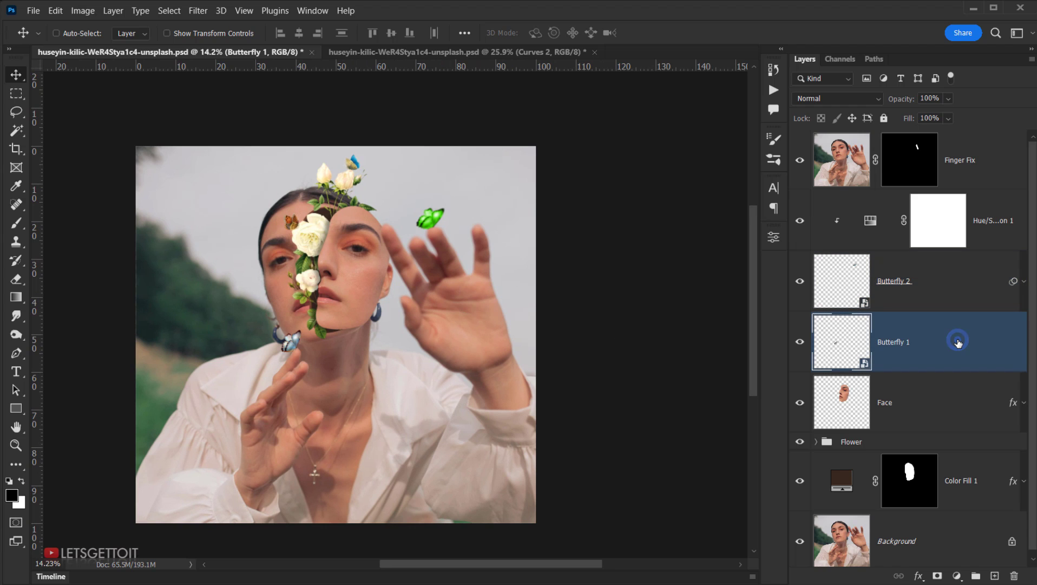
{"action": "left_click", "coordinate": [1004, 233], "text": "shift"}
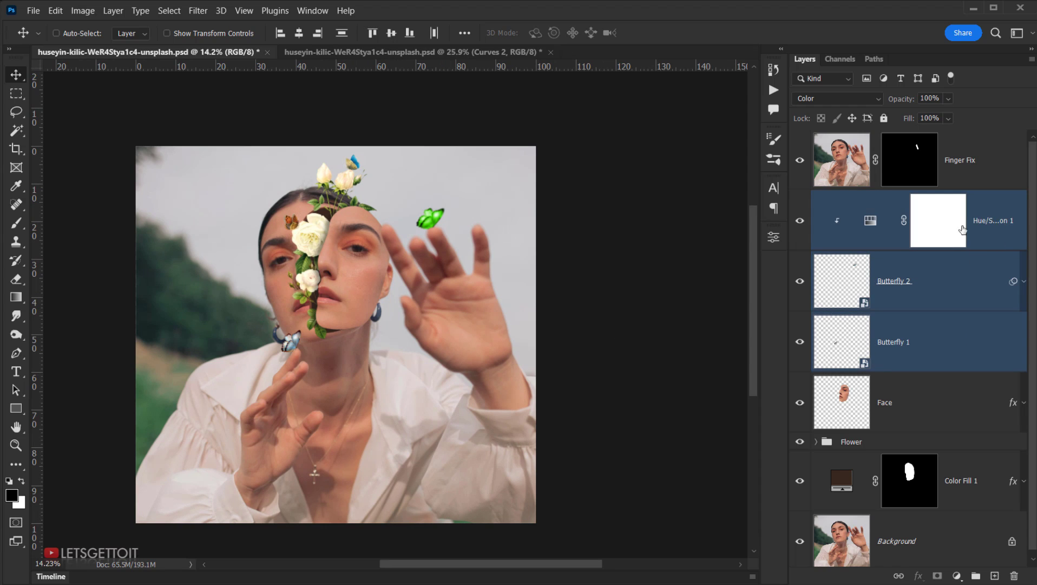
{"action": "left_click_drag", "start_coordinate": [985, 245], "coordinate": [976, 575]}
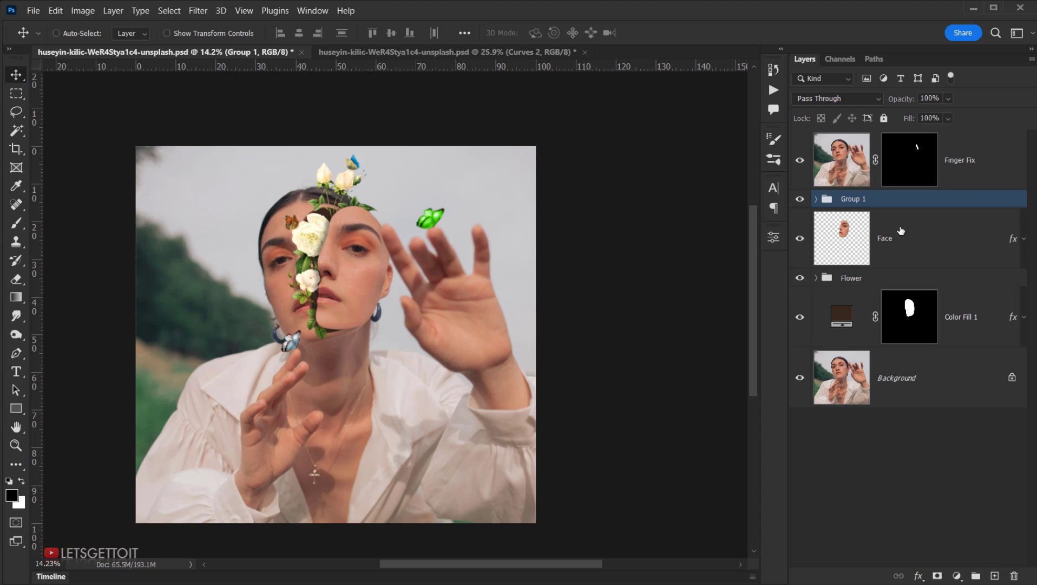
Rename the new group as "Butterflies" and move it beneath the Face layer, directly above the Flower group
{"action": "left_click", "coordinate": [850, 200]}
{"action": "double_click", "coordinate": [850, 199]}
{"action": "type", "text": "Butterflies"}
{"action": "key", "text": "Return"}
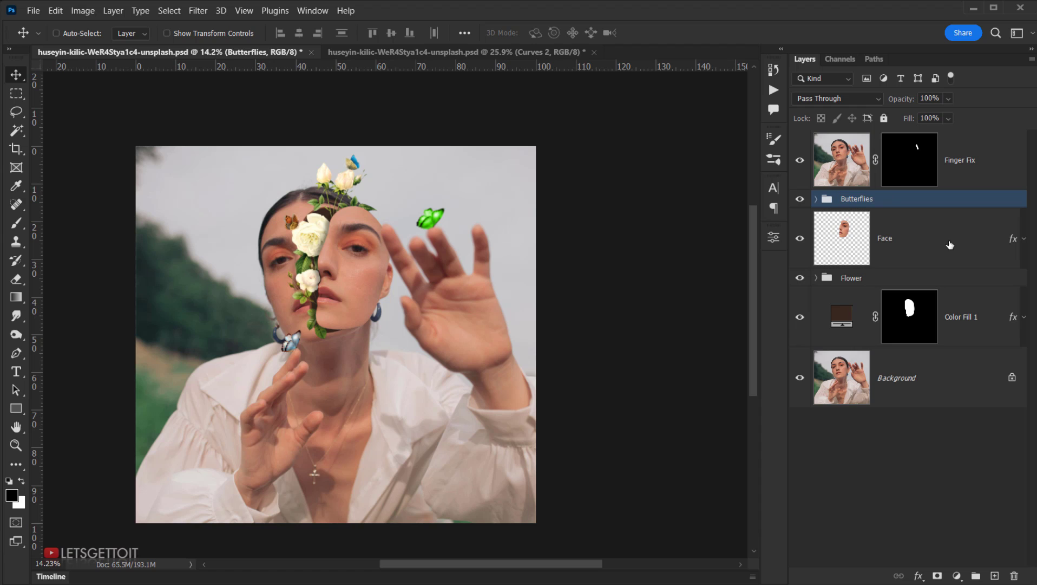
{"action": "left_click_drag", "start_coordinate": [891, 201], "coordinate": [894, 258]}
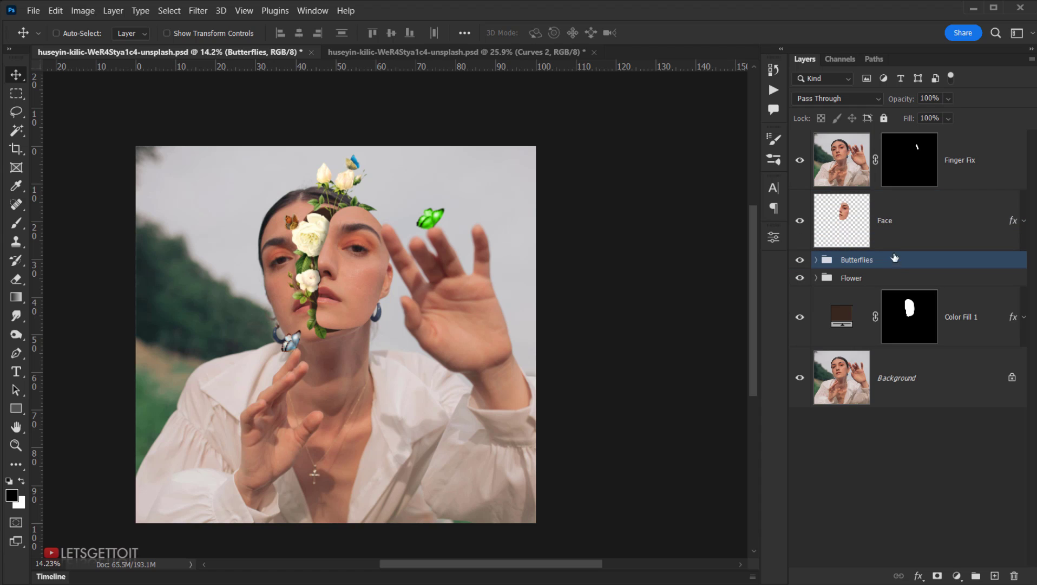
Add a Solid Color fill layer above the Finger Fix layer using the muted gold color #a9904e
{"action": "scroll", "coordinate": [417, 243], "scroll_direction": "up", "scroll_amount": 1}
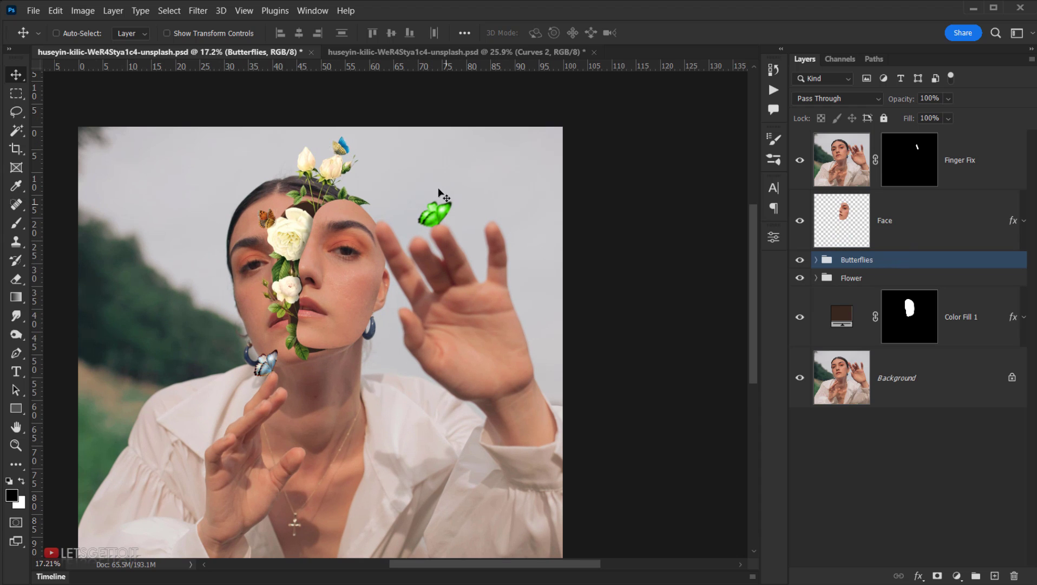
{"action": "left_click_drag", "start_coordinate": [421, 343], "coordinate": [482, 313]}
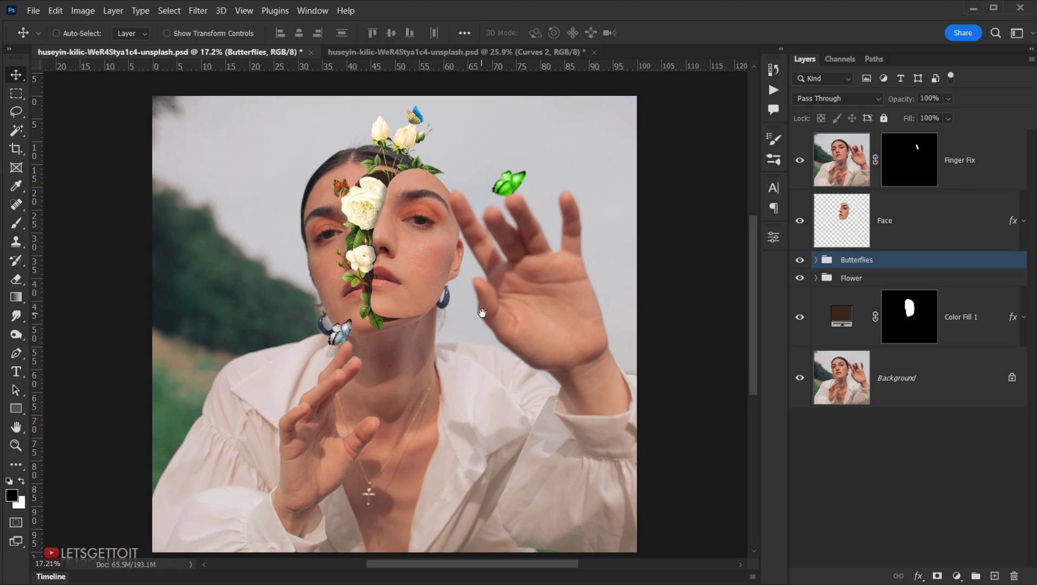
{"action": "left_click", "coordinate": [1021, 169]}
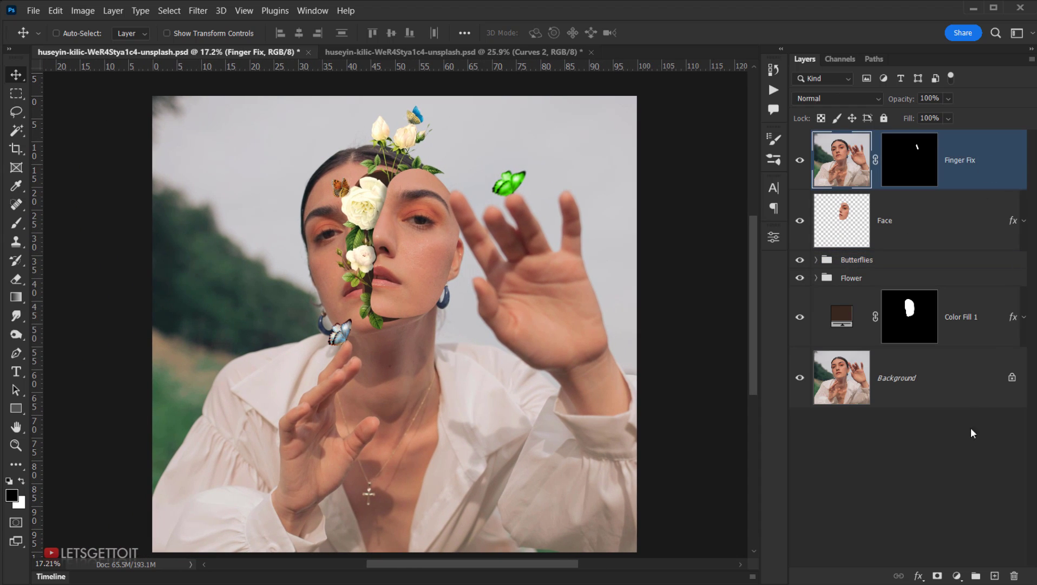
{"action": "left_click", "coordinate": [965, 577]}
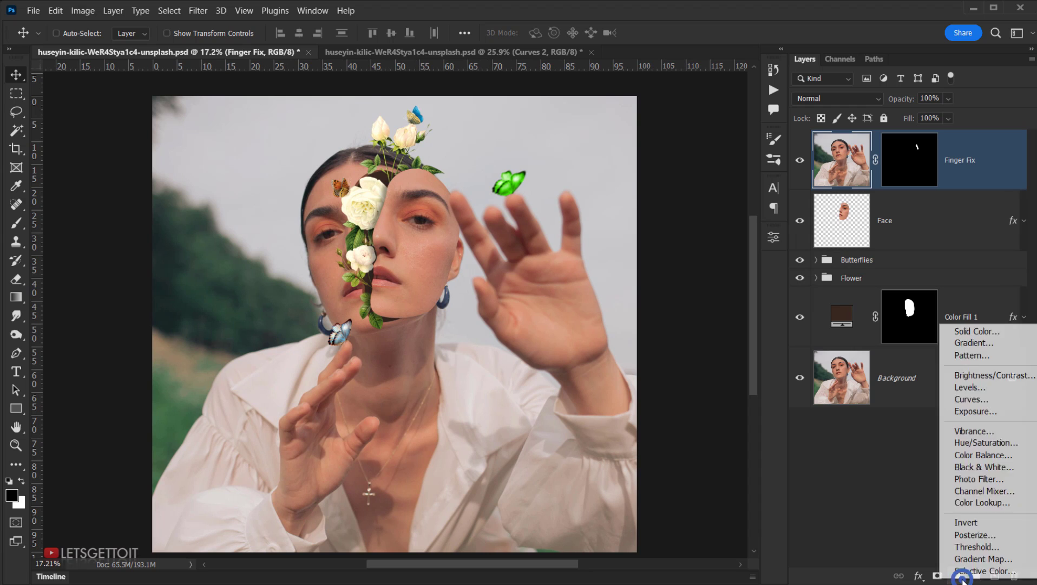
{"action": "left_click", "coordinate": [1004, 333]}
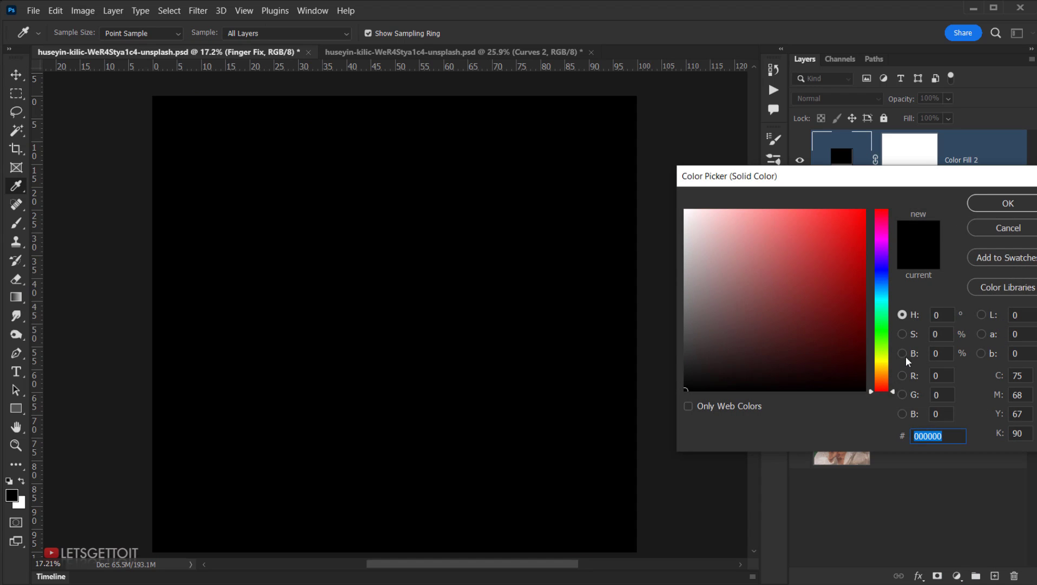
{"action": "left_click", "coordinate": [883, 372]}
{"action": "left_click_drag", "start_coordinate": [885, 375], "coordinate": [883, 367]}
{"action": "left_click", "coordinate": [779, 257]}
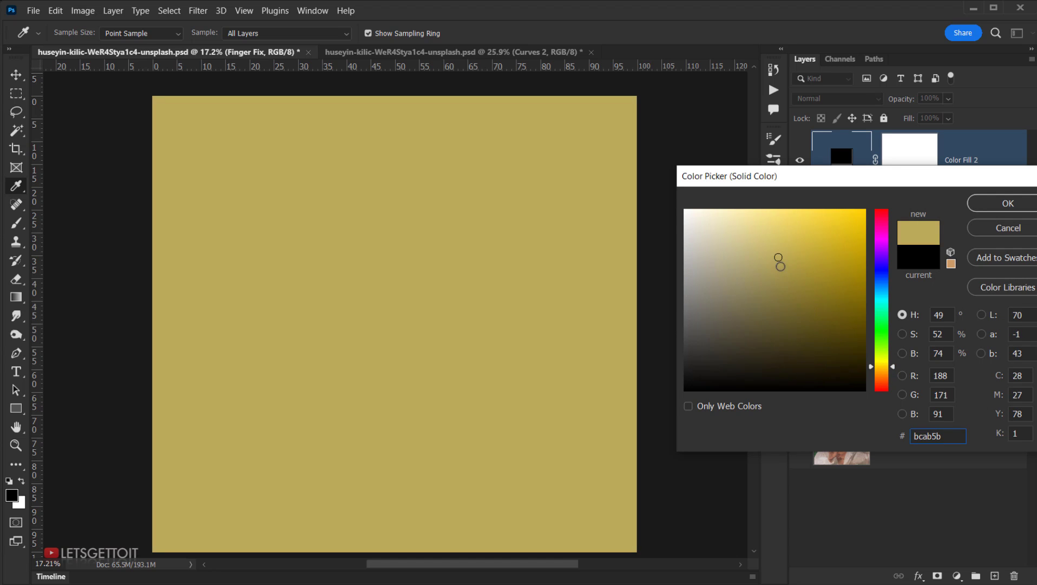
{"action": "left_click", "coordinate": [884, 370]}
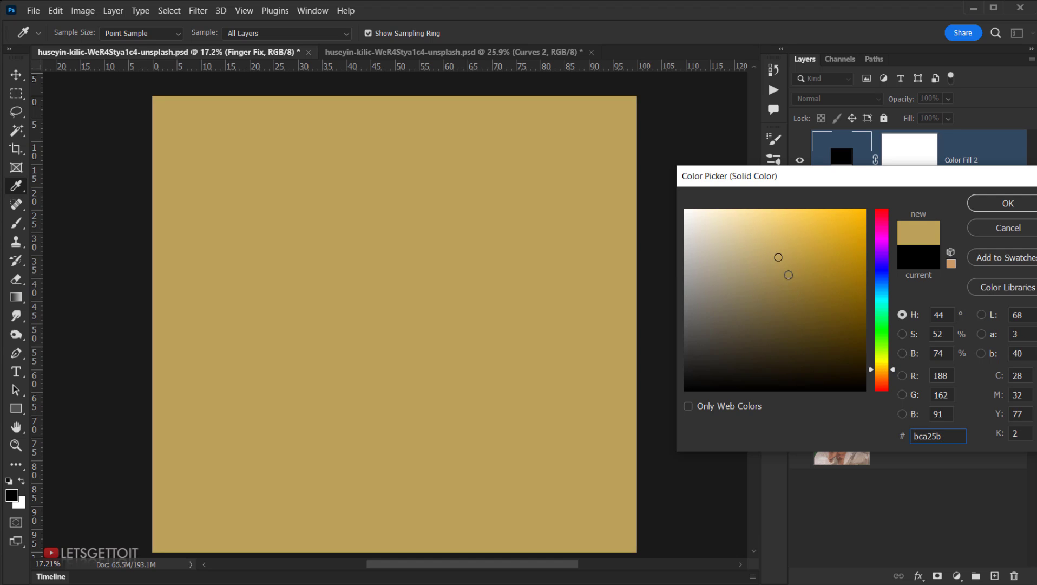
{"action": "left_click", "coordinate": [783, 271]}
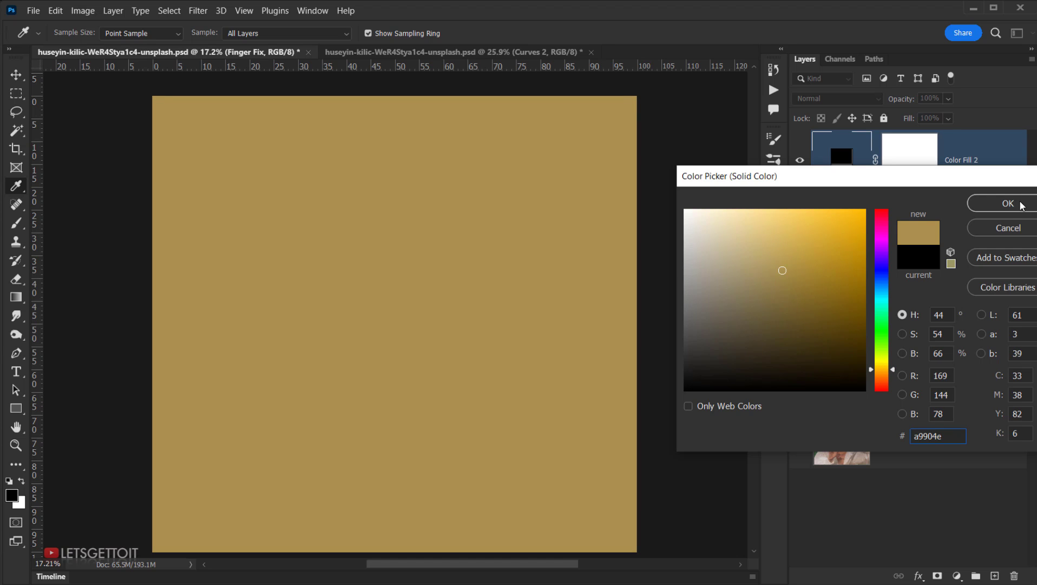
{"action": "left_click", "coordinate": [1019, 205]}
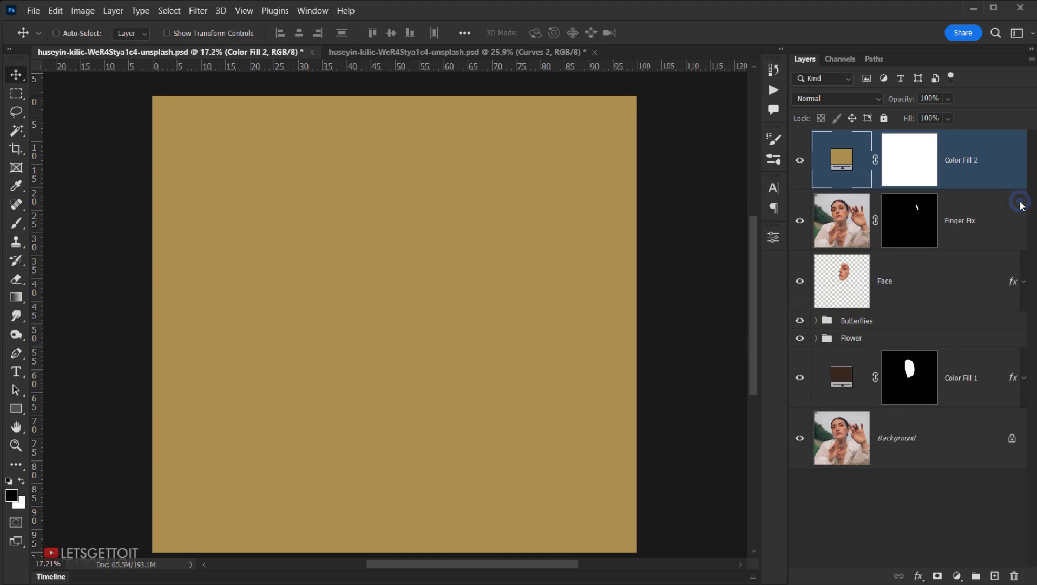
Set the gold fill layer's blend mode to Exclusion and its opacity to 10%
{"action": "left_click", "coordinate": [843, 101]}
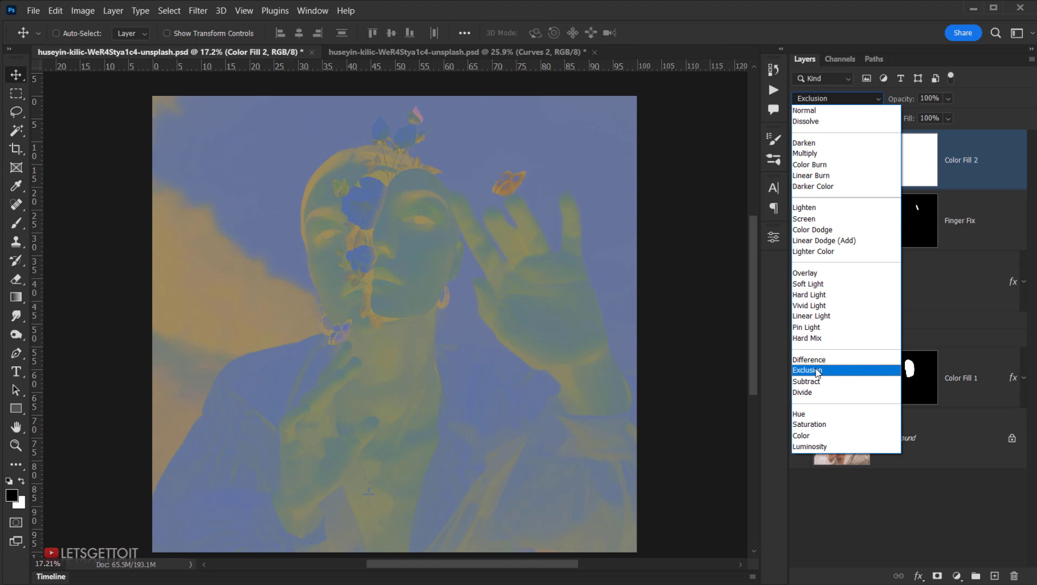
{"action": "left_click", "coordinate": [812, 371]}
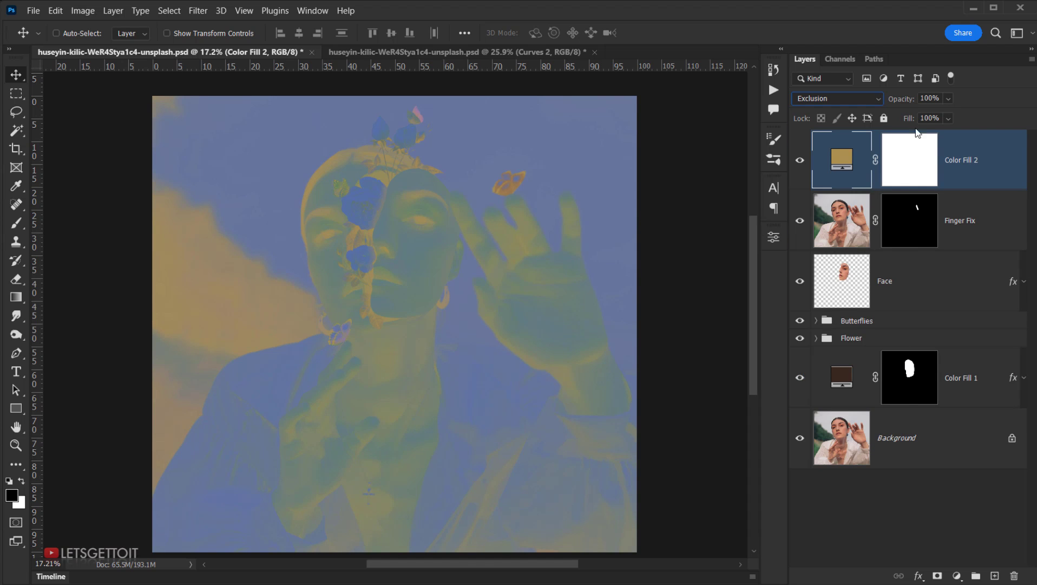
{"action": "left_click", "coordinate": [942, 101]}
{"action": "type", "text": "10"}
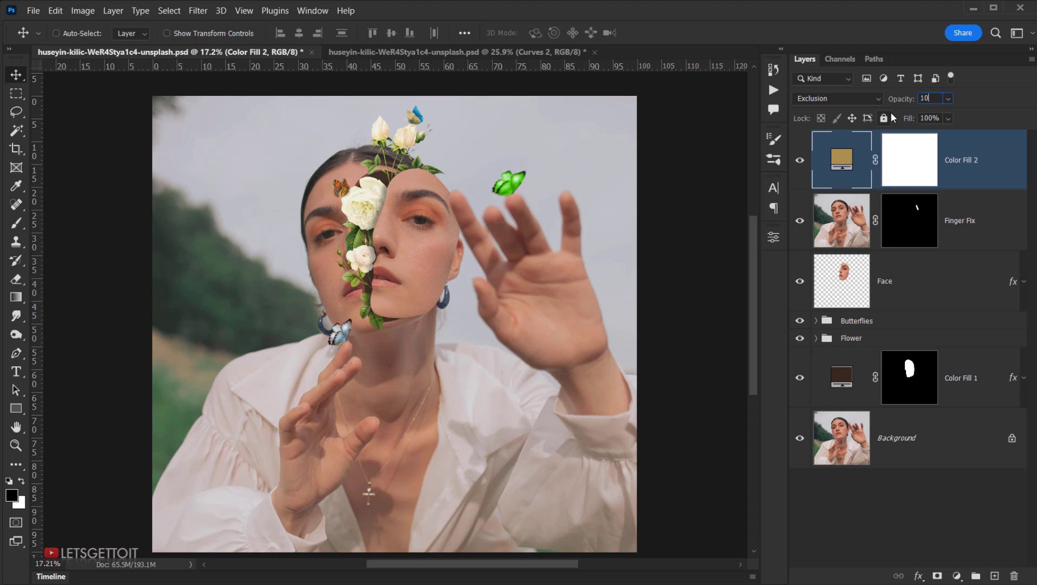
{"action": "key", "text": "Return"}
Add a Curves adjustment layer above the gold fill and place shadow, midtone and highlight points on the RGB curve
{"action": "left_click", "coordinate": [958, 575]}
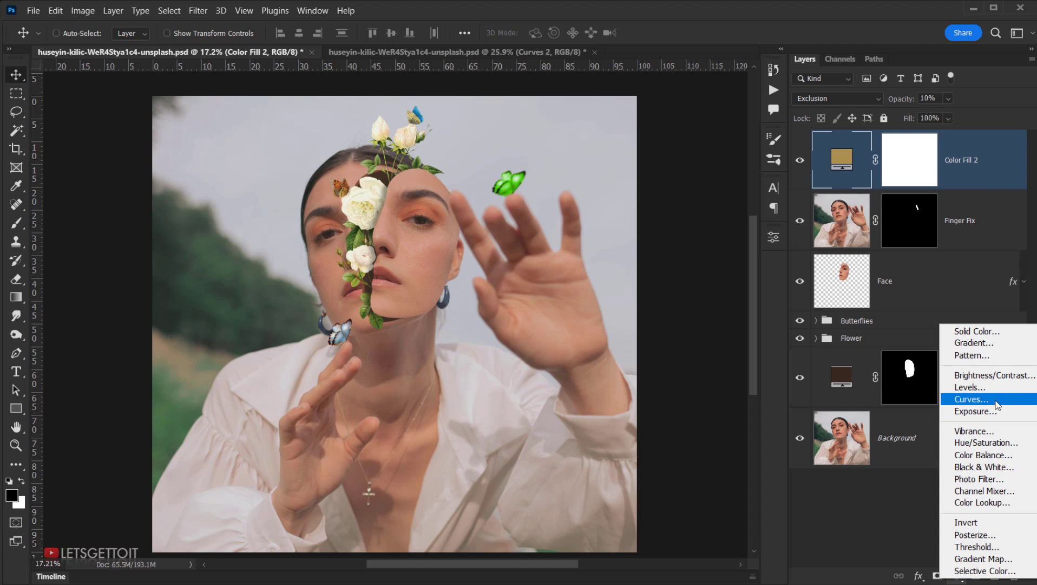
{"action": "left_click", "coordinate": [971, 399]}
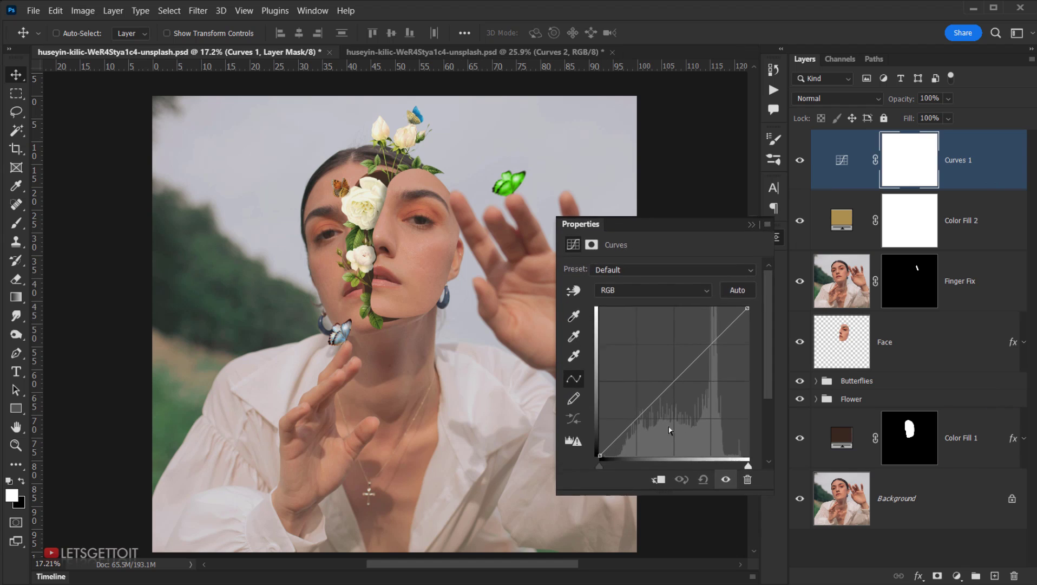
{"action": "left_click", "coordinate": [635, 418]}
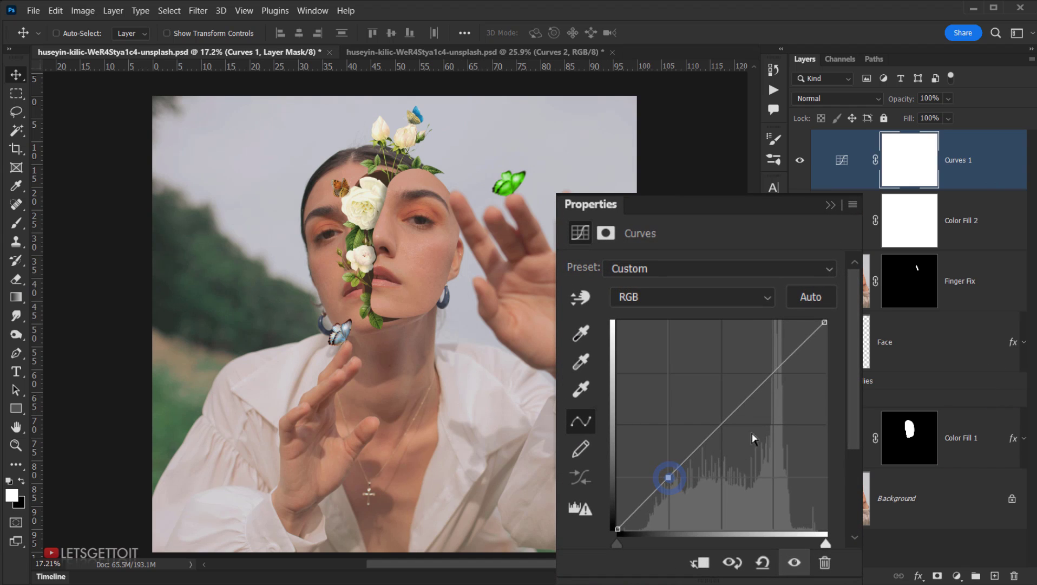
{"action": "left_click", "coordinate": [774, 374]}
{"action": "left_click", "coordinate": [724, 426]}
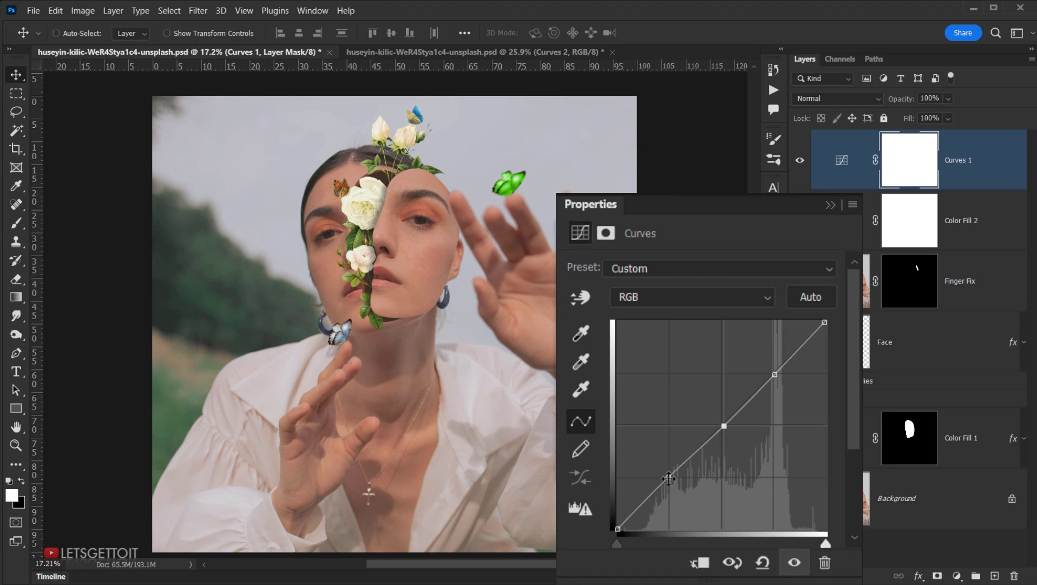
Shape the RGB curve into a gentle S by lowering the shadows and raising the highlights, and lift its black point slightly
{"action": "left_click_drag", "start_coordinate": [669, 478], "coordinate": [673, 481]}
{"action": "left_click", "coordinate": [770, 377]}
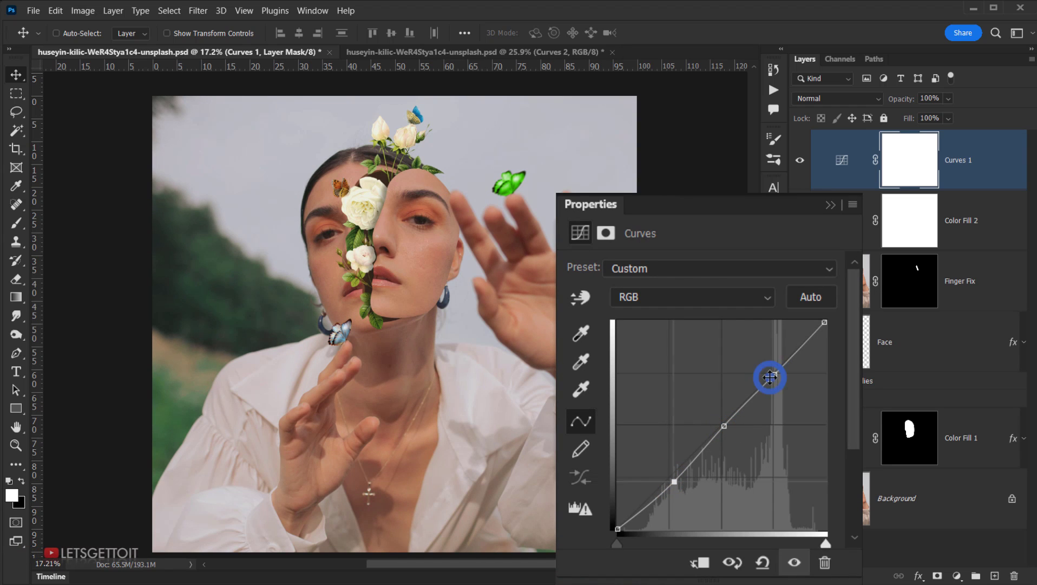
{"action": "left_click_drag", "start_coordinate": [770, 378], "coordinate": [772, 367]}
{"action": "left_click", "coordinate": [724, 427]}
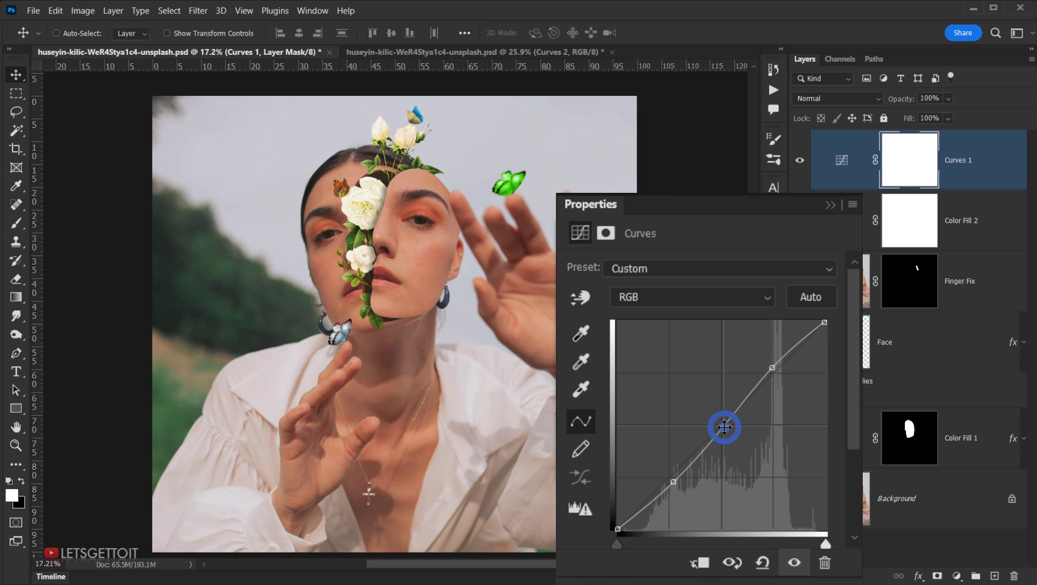
{"action": "left_click_drag", "start_coordinate": [724, 427], "coordinate": [720, 426]}
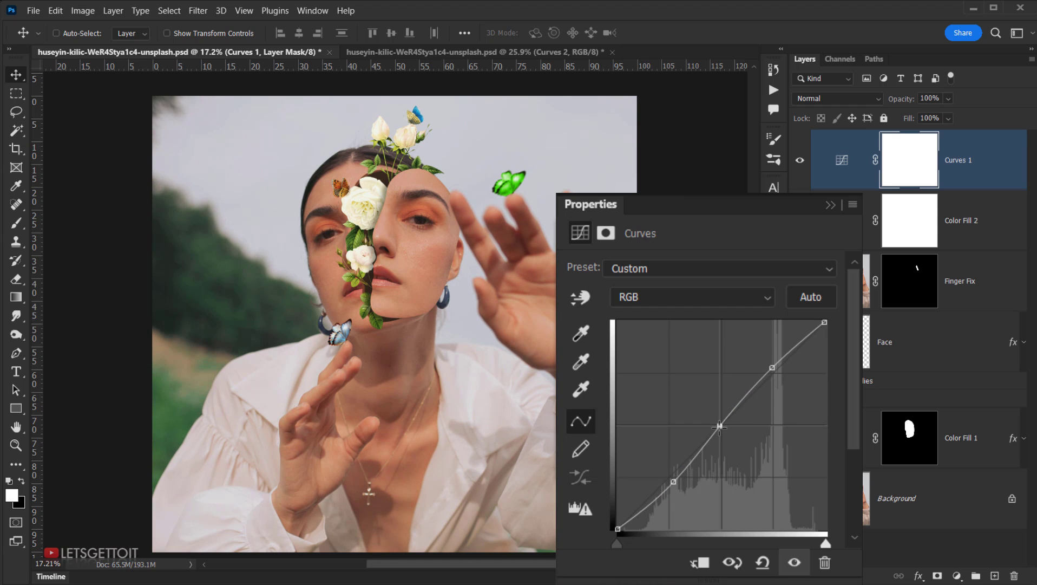
{"action": "left_click_drag", "start_coordinate": [772, 367], "coordinate": [775, 362]}
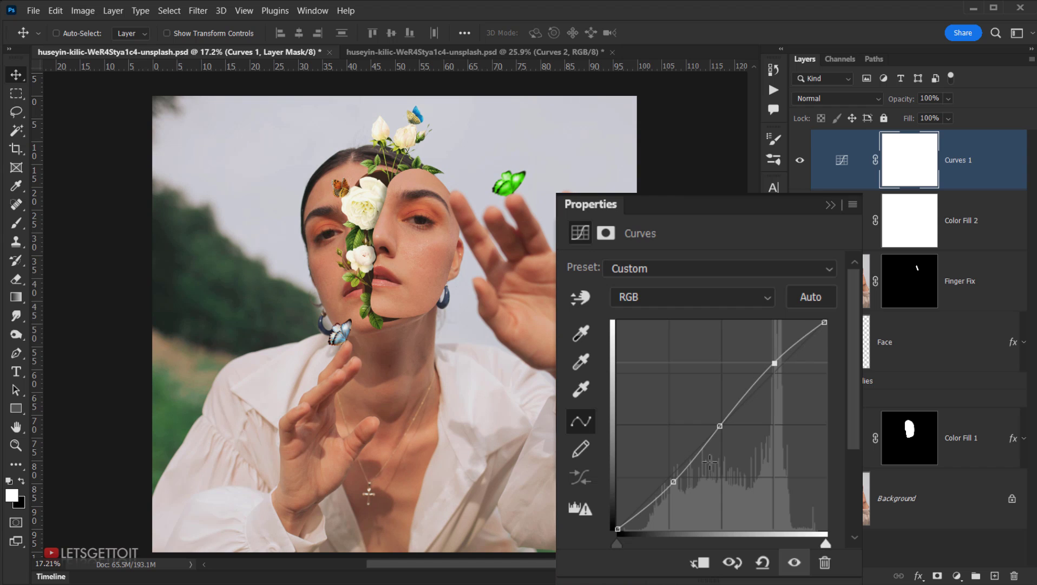
{"action": "left_click_drag", "start_coordinate": [673, 483], "coordinate": [679, 481]}
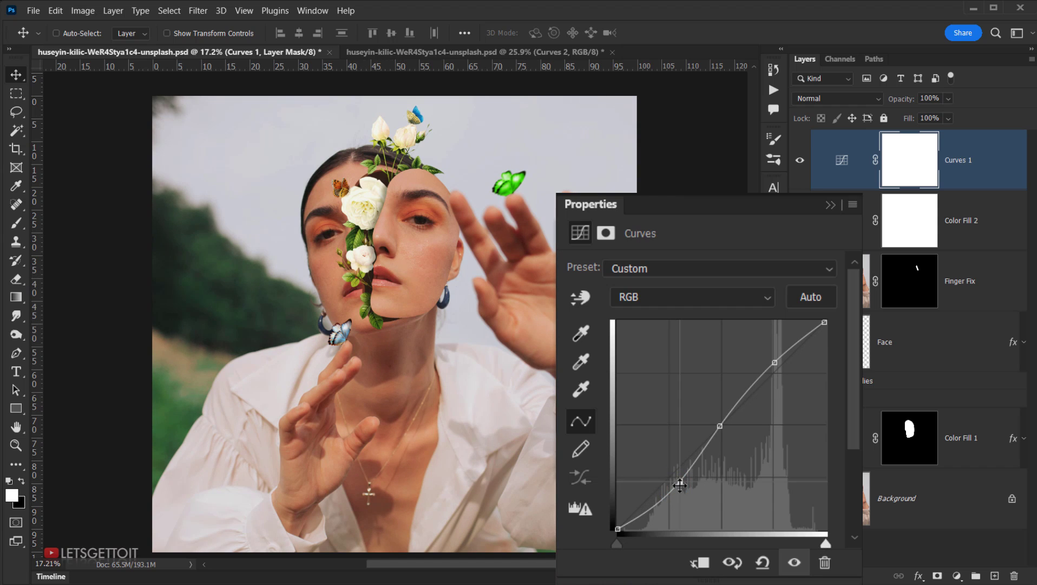
{"action": "left_click_drag", "start_coordinate": [679, 481], "coordinate": [674, 483]}
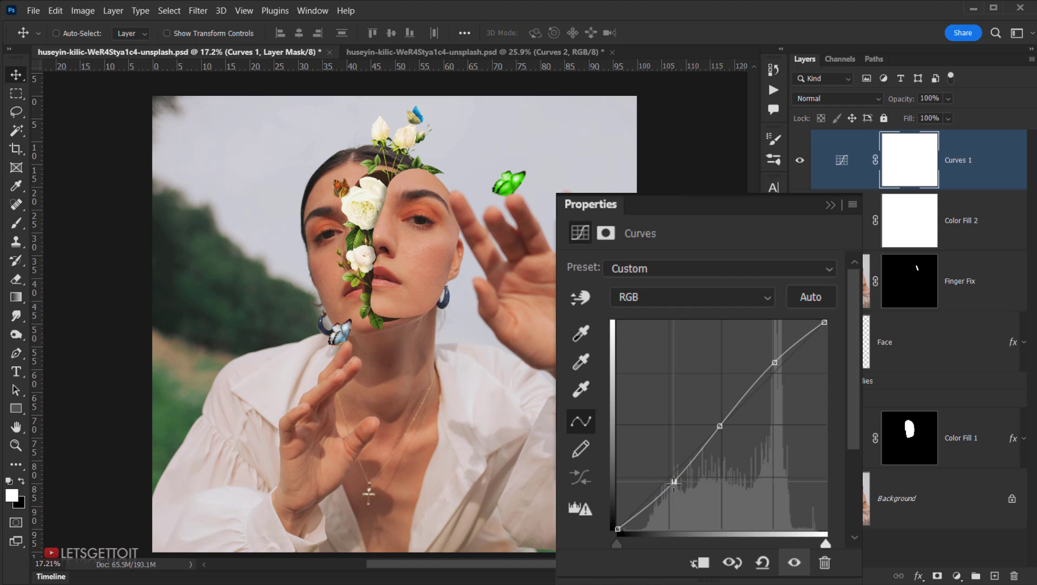
{"action": "left_click_drag", "start_coordinate": [617, 529], "coordinate": [612, 523]}
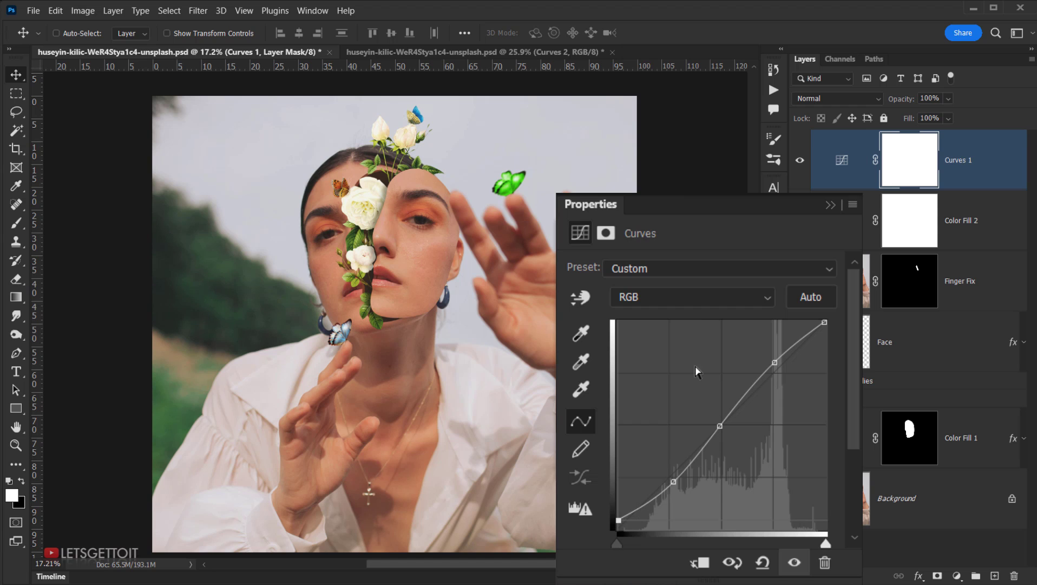
In the Red channel curve, raise the black point, lower the white point and anchor the midtones near the center
{"action": "left_click", "coordinate": [691, 300]}
{"action": "left_click", "coordinate": [681, 329]}
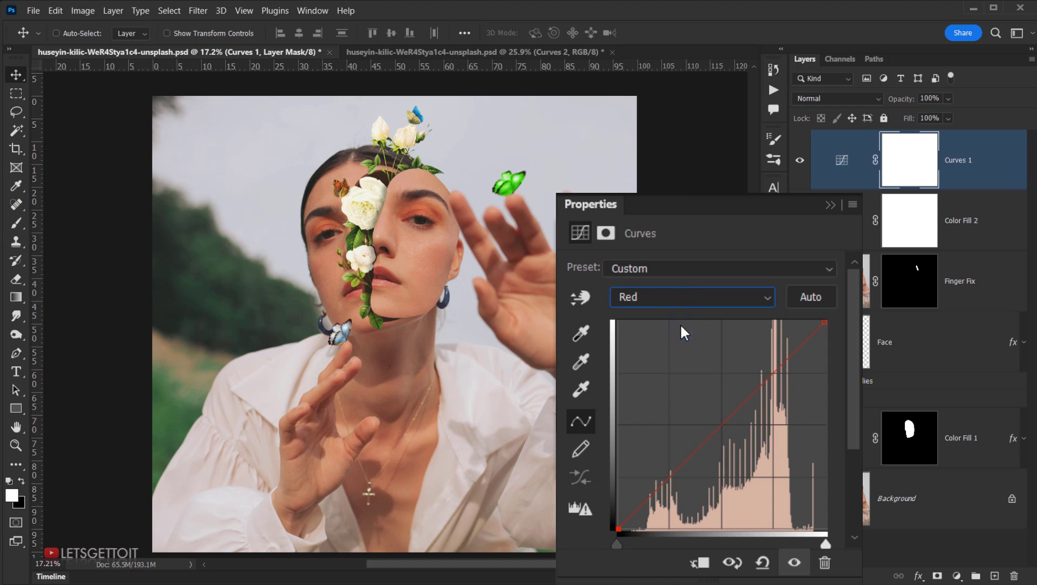
{"action": "left_click", "coordinate": [618, 528]}
{"action": "left_click_drag", "start_coordinate": [618, 528], "coordinate": [618, 509]}
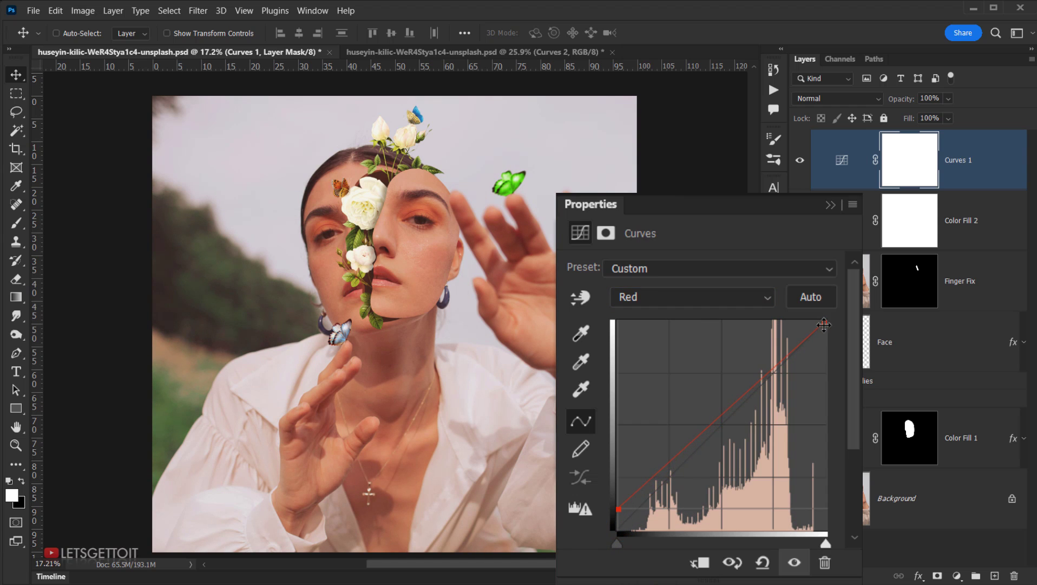
{"action": "left_click_drag", "start_coordinate": [824, 324], "coordinate": [825, 340]}
{"action": "left_click_drag", "start_coordinate": [724, 428], "coordinate": [727, 428]}
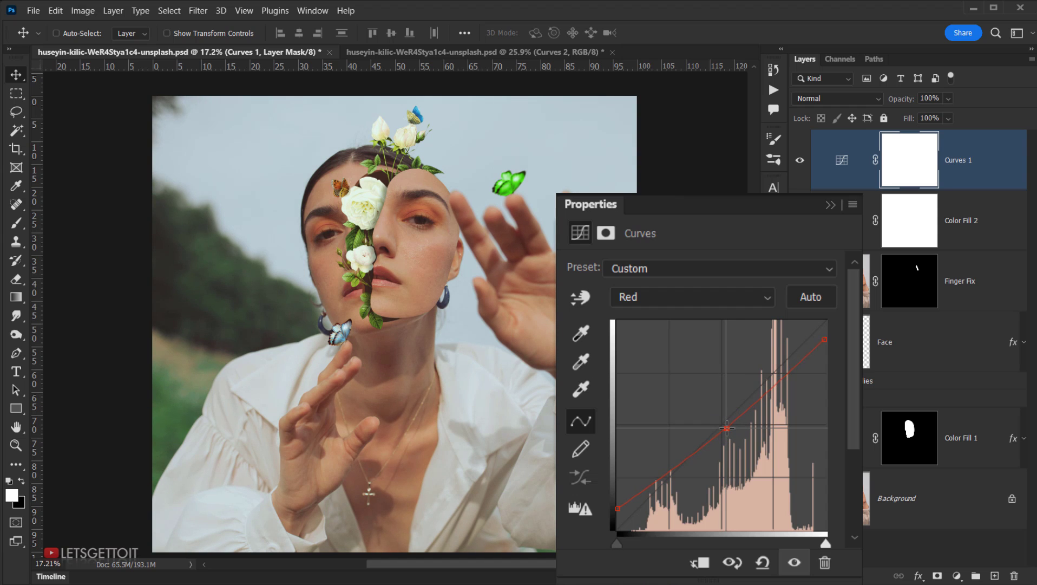
In the Blue channel curve, raise the black point, lower the white point and anchor the midtones near the center, finishing back on RGB
{"action": "left_click", "coordinate": [696, 296]}
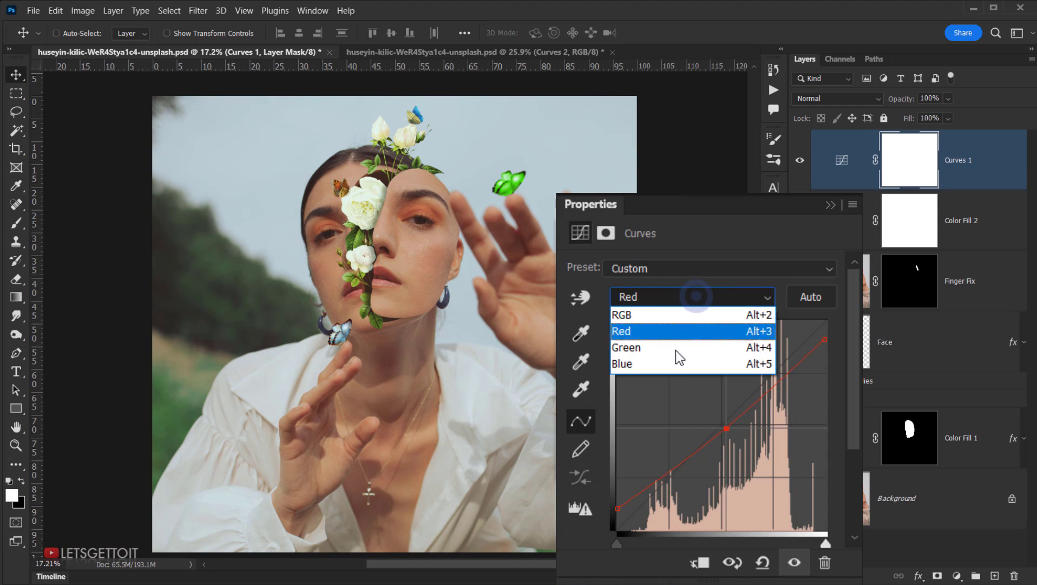
{"action": "left_click", "coordinate": [670, 364]}
{"action": "left_click_drag", "start_coordinate": [616, 531], "coordinate": [619, 511]}
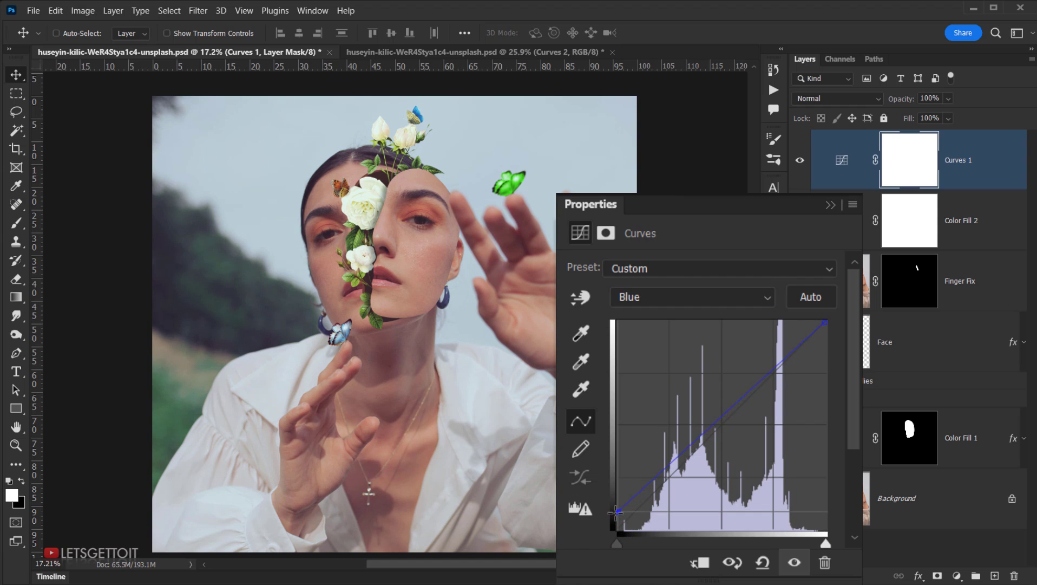
{"action": "left_click_drag", "start_coordinate": [824, 325], "coordinate": [827, 345]}
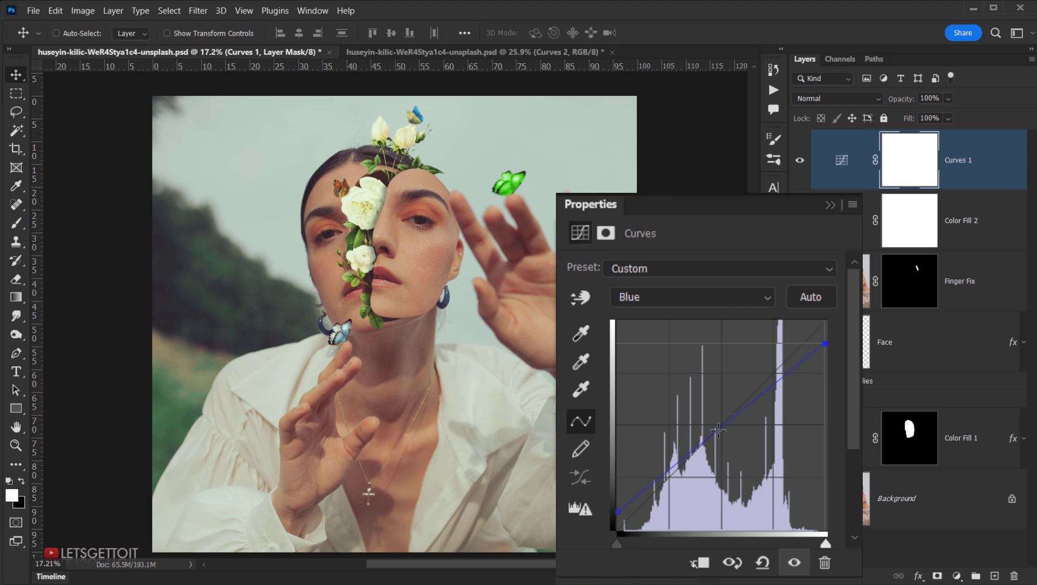
{"action": "left_click_drag", "start_coordinate": [721, 428], "coordinate": [729, 430]}
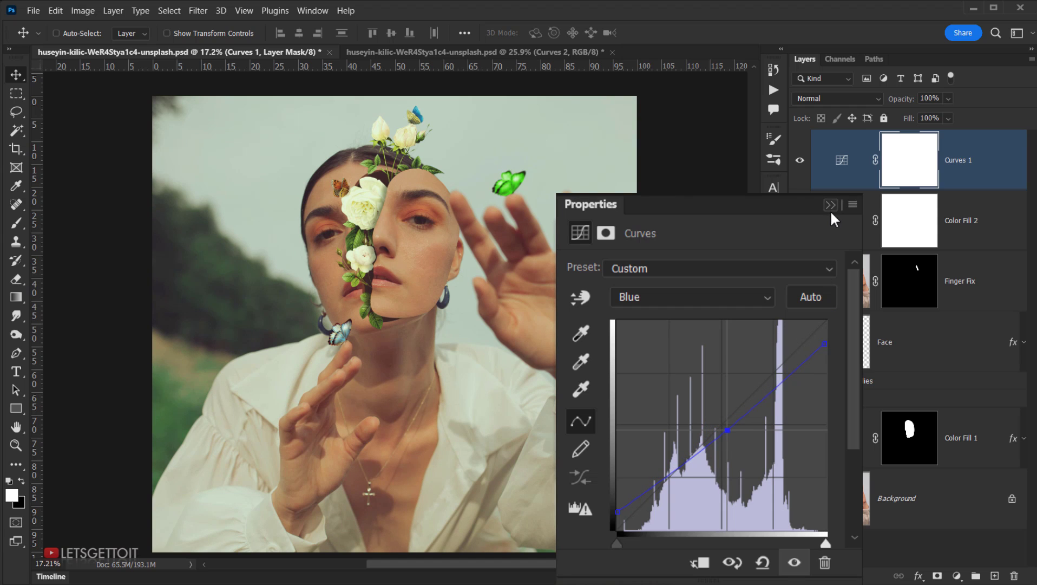
{"action": "left_click", "coordinate": [763, 298]}
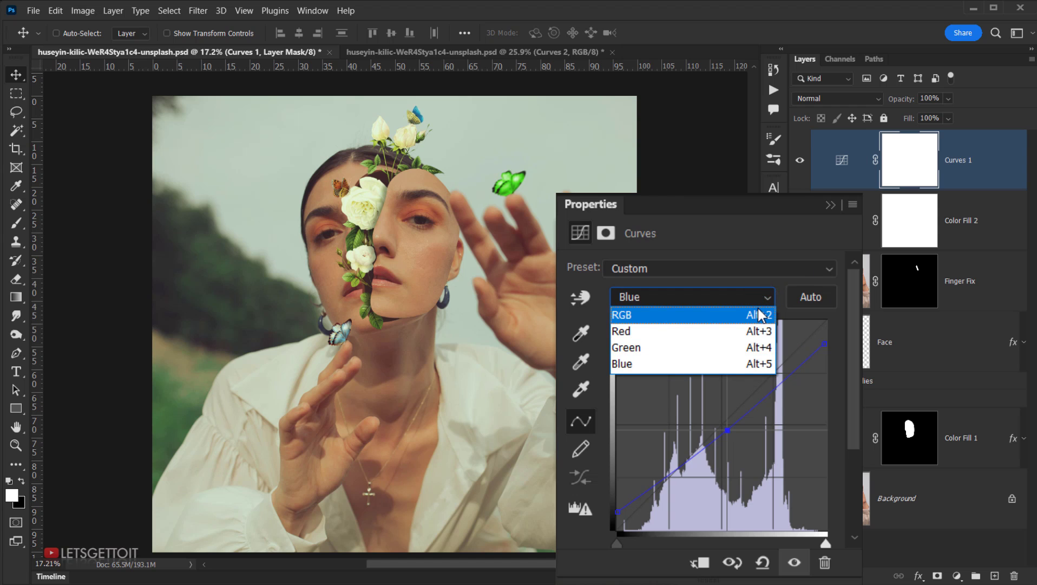
{"action": "left_click", "coordinate": [760, 315]}
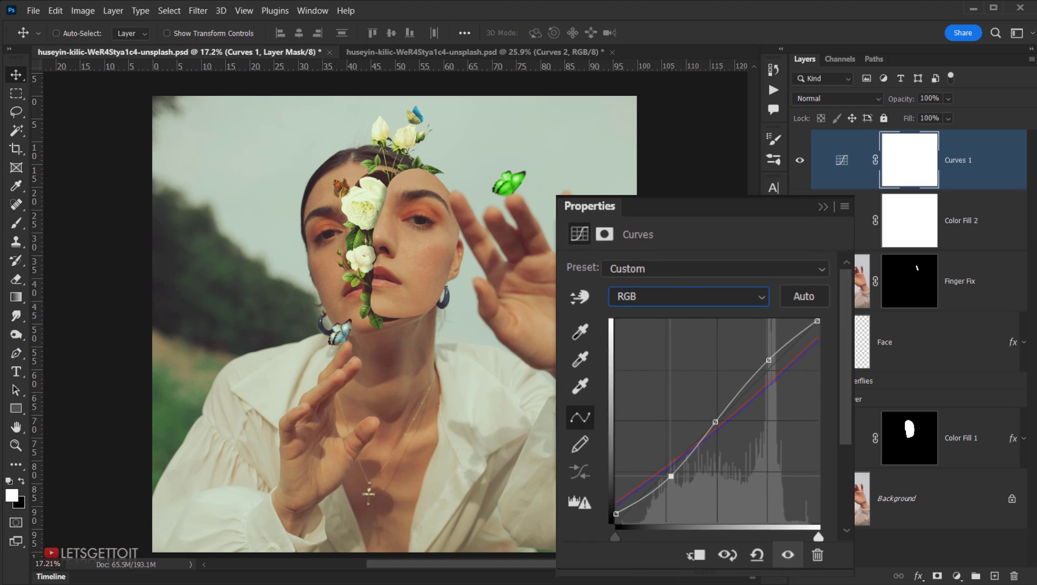
{"action": "left_click_drag", "start_coordinate": [853, 249], "coordinate": [740, 228]}
{"action": "left_click", "coordinate": [740, 228]}
Group the Curves adjustment with the gold fill layer and name the group "Color Adjustement"
{"action": "left_click", "coordinate": [801, 162]}
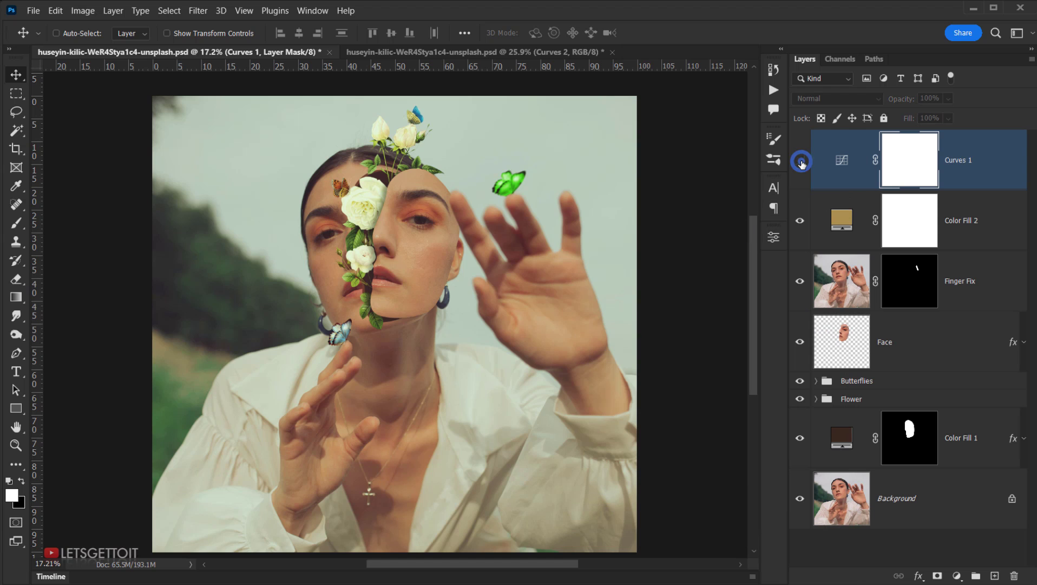
{"action": "scroll", "coordinate": [468, 343], "scroll_direction": "down", "scroll_amount": 2}
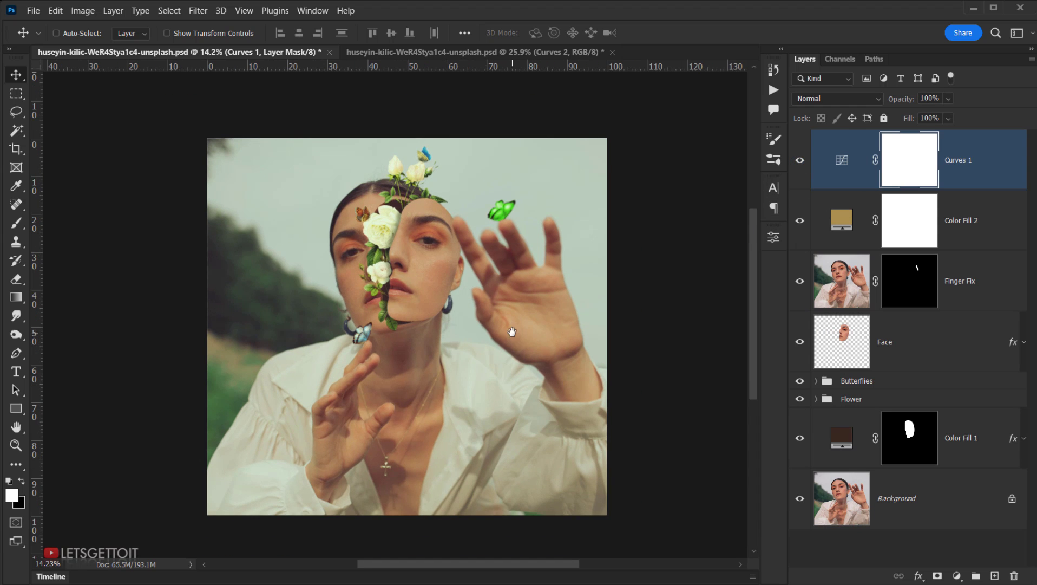
{"action": "mouse_move", "coordinate": [511, 331]}
{"action": "left_mouse_down"}
{"action": "mouse_move", "coordinate": [491, 297]}
{"action": "mouse_move", "coordinate": [506, 311]}
{"action": "left_mouse_up"}
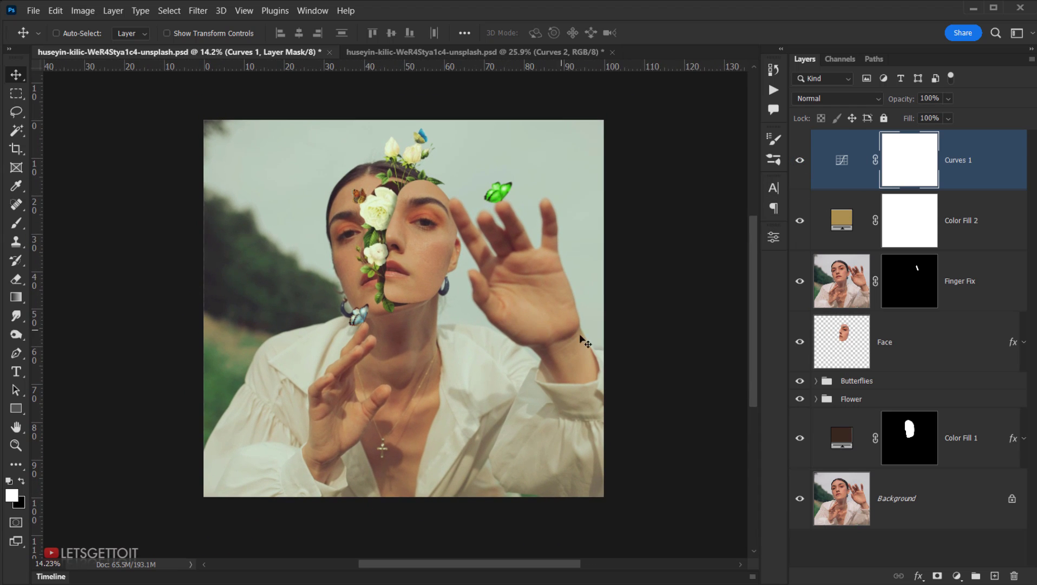
{"action": "left_click", "coordinate": [972, 244], "text": "ctrl"}
{"action": "left_click_drag", "start_coordinate": [988, 236], "coordinate": [976, 576]}
{"action": "left_click", "coordinate": [847, 139]}
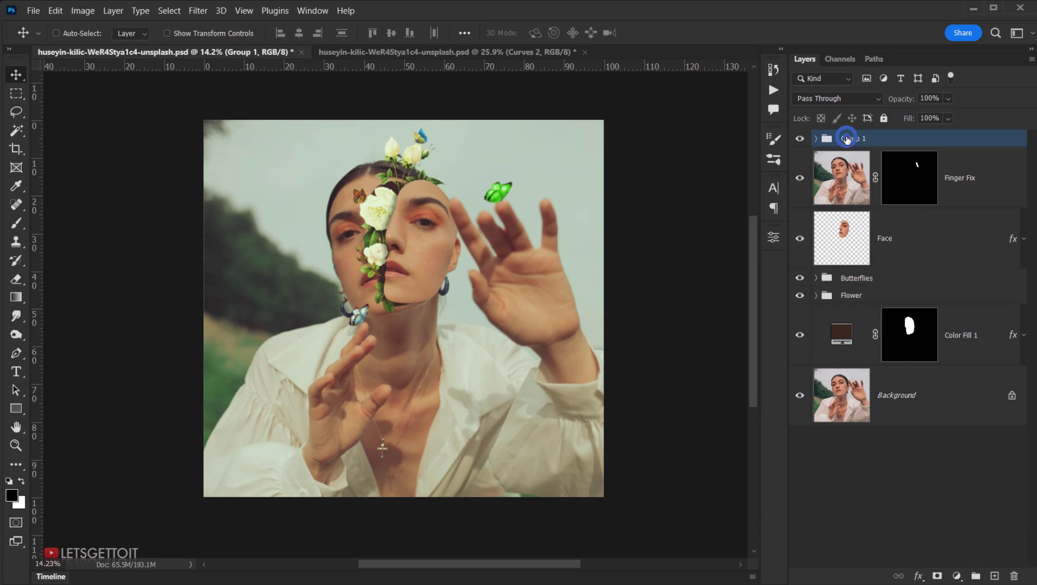
{"action": "double_click", "coordinate": [848, 139]}
{"action": "type", "text": "Color Adjustement"}
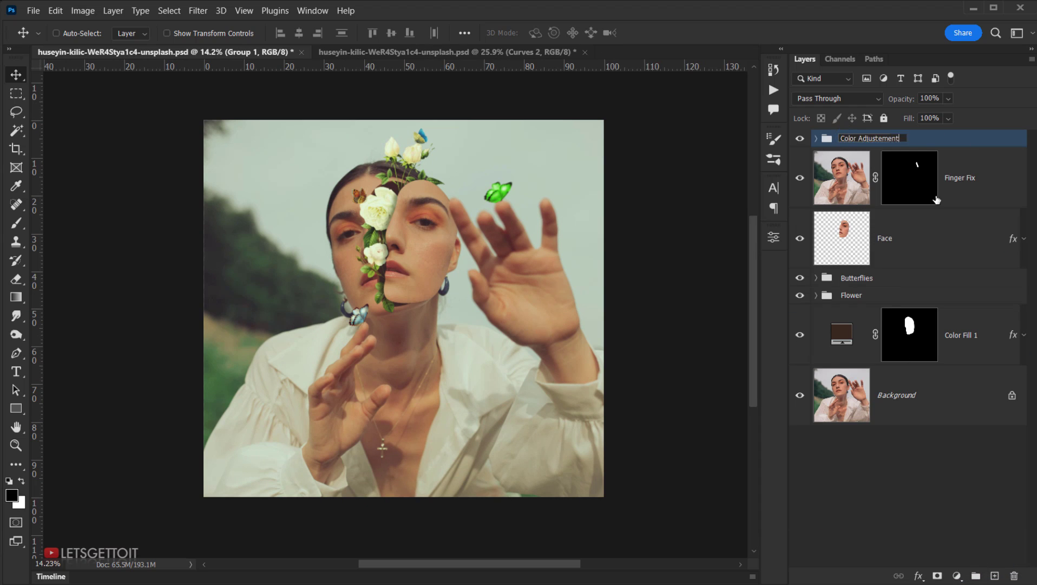
{"action": "key", "text": "Return"}
Compare the graded composite with its ungraded version and the original Background photo, and view the result in full-screen mode
{"action": "left_click", "coordinate": [800, 140]}
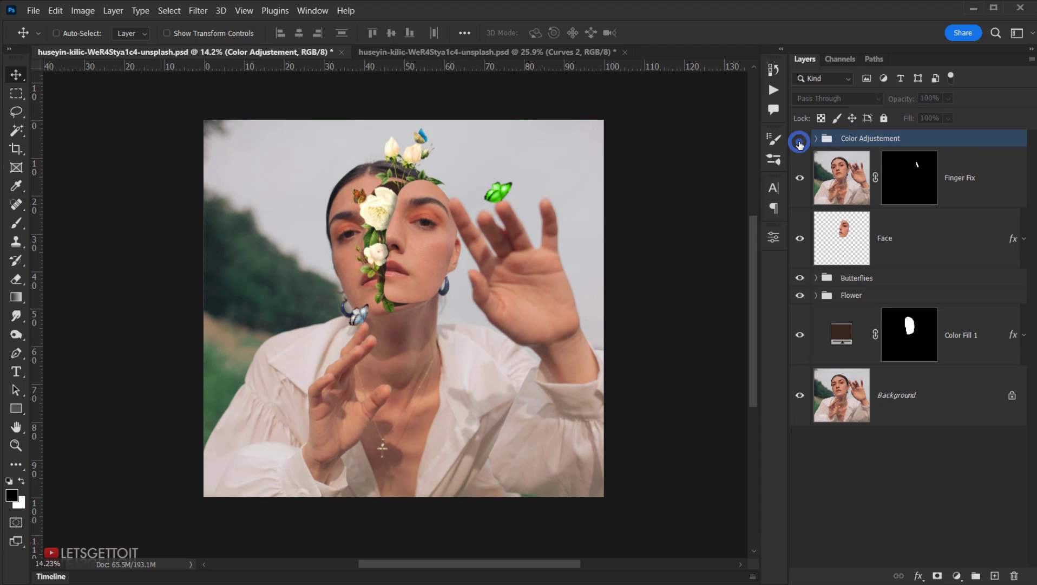
{"action": "left_click", "coordinate": [800, 140]}
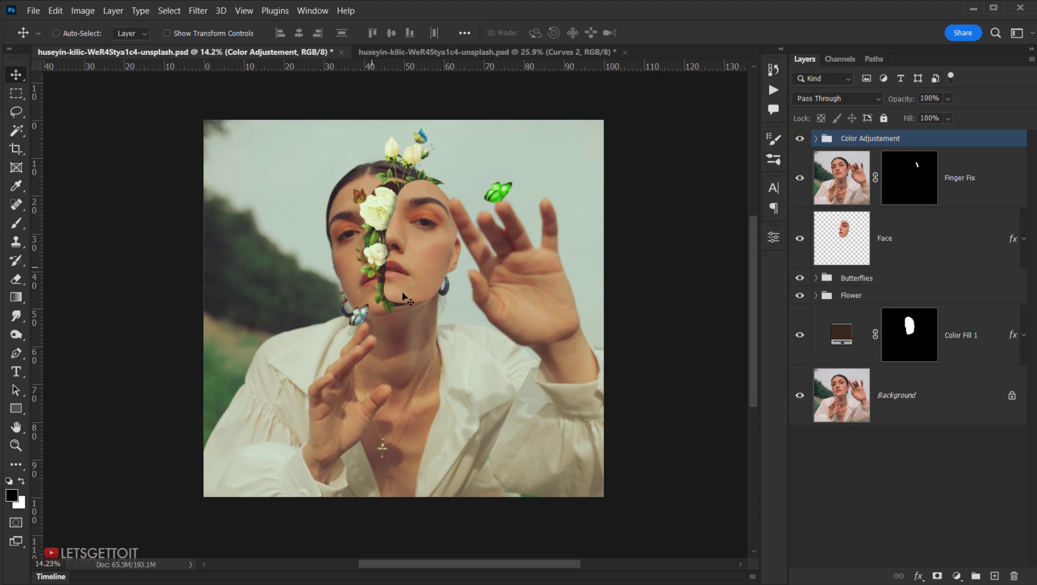
{"action": "left_click", "coordinate": [801, 395], "text": "alt"}
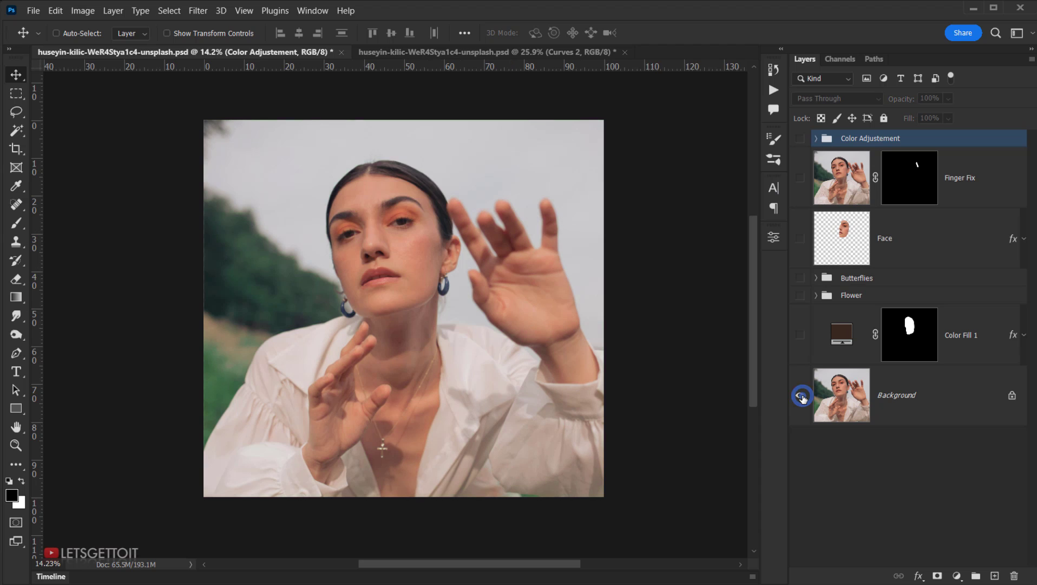
{"action": "left_click", "coordinate": [800, 395], "text": "alt"}
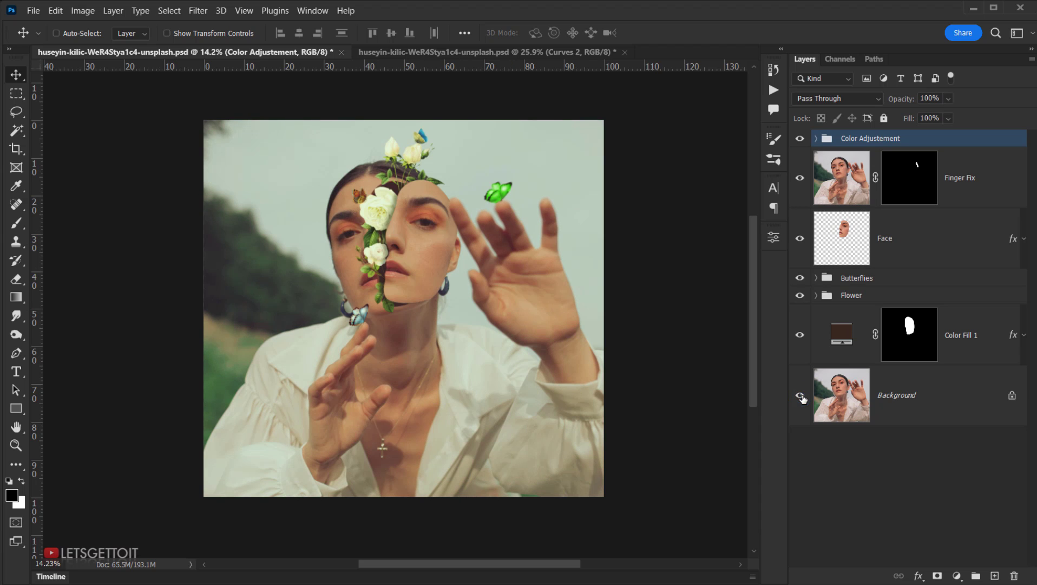
{"action": "left_click", "coordinate": [800, 396], "text": "alt"}
{"action": "left_click", "coordinate": [800, 396], "text": "alt"}
{"action": "left_click", "coordinate": [800, 396], "text": "alt"}
{"action": "left_click", "coordinate": [801, 396], "text": "alt"}
{"action": "key", "text": "f"}
{"action": "key", "text": "f"}
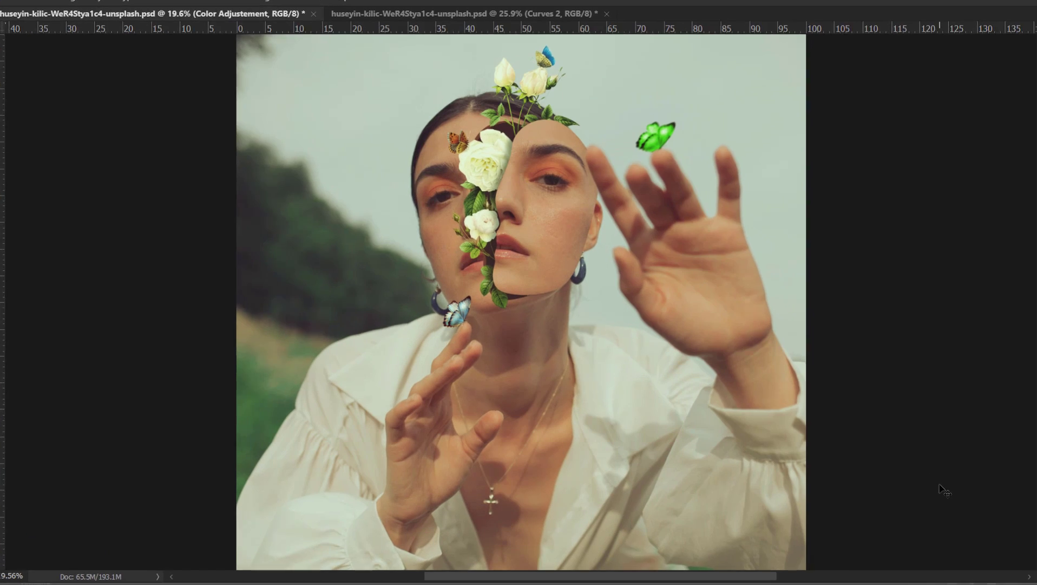